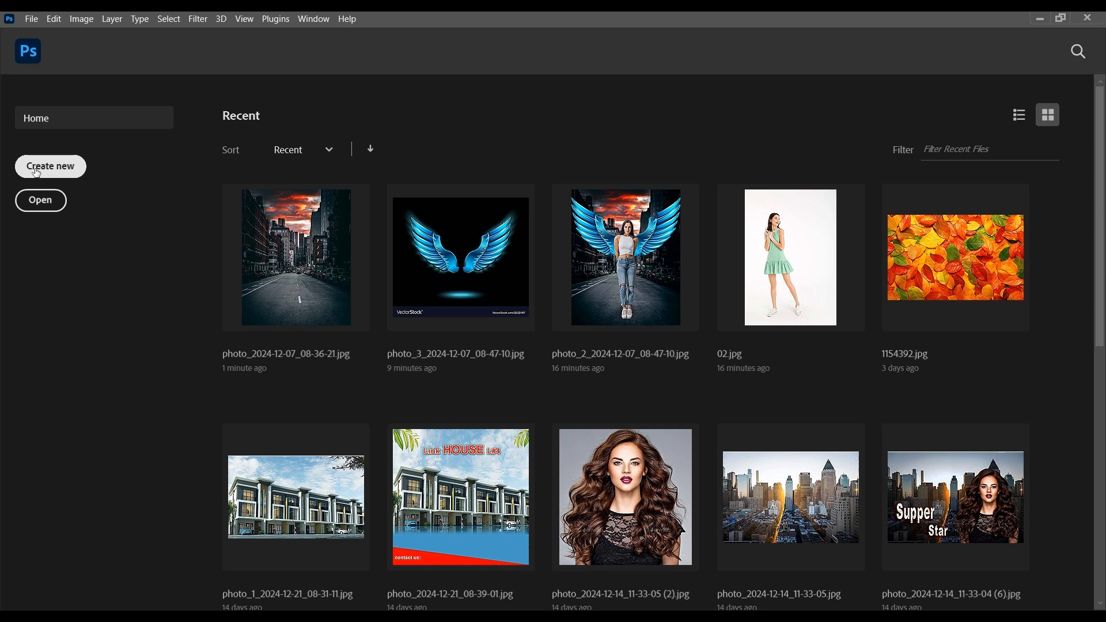
Step: Start a new document and name it Poster
click(51, 169)
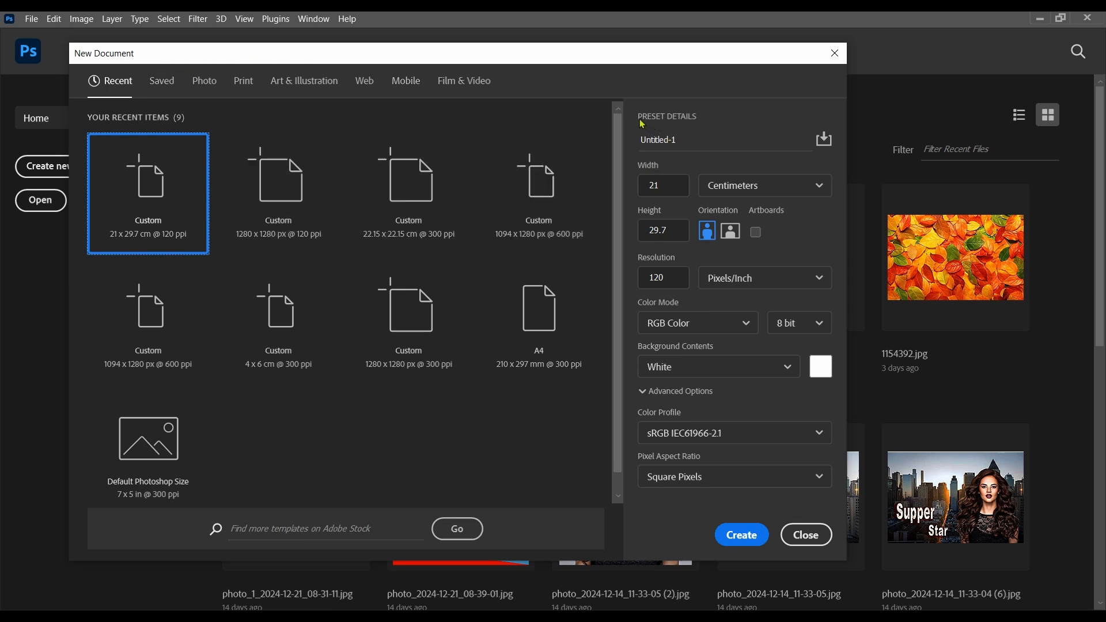
click(704, 136)
key(BackSpace)
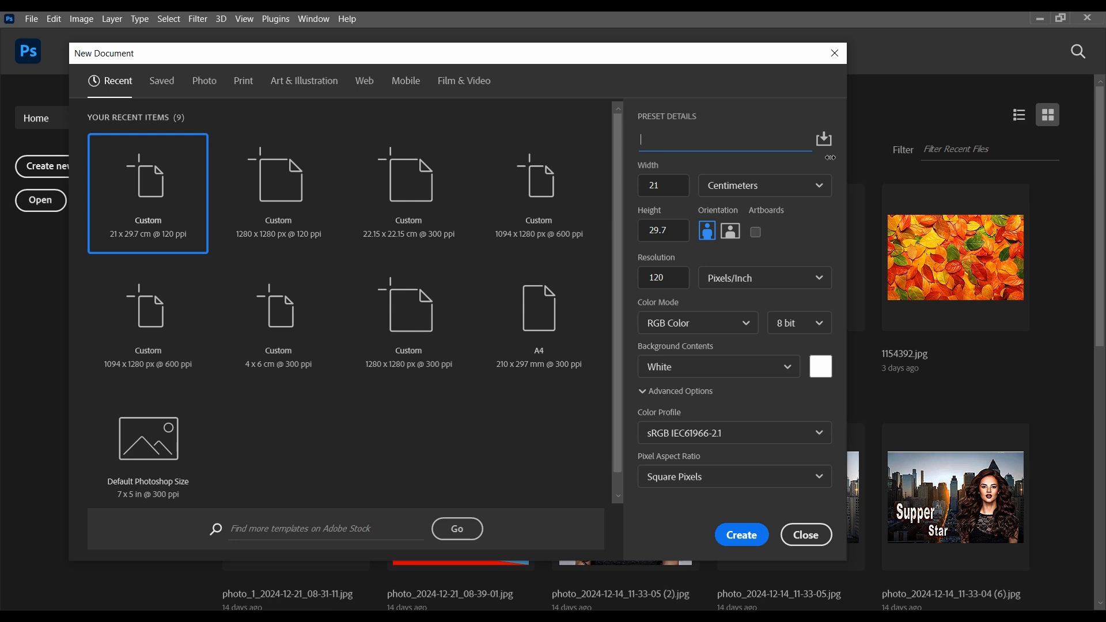
text(Poster)
Step: Set the new document's width to 28.9 centimeters and its height to 32.2 centimeters
drag(654, 166, 718, 173)
drag(651, 166, 721, 170)
mouse_move(651, 165)
mouse_down()
mouse_move(701, 168)
mouse_move(641, 168)
mouse_move(692, 167)
mouse_move(658, 164)
mouse_up()
drag(647, 211, 701, 212)
click(744, 189)
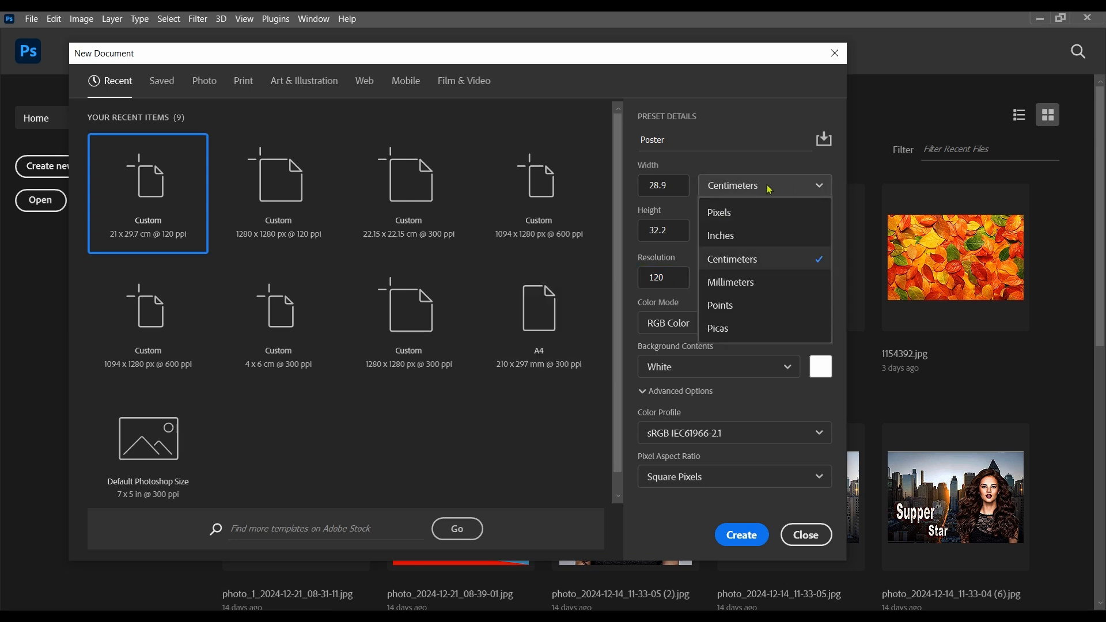
click(772, 184)
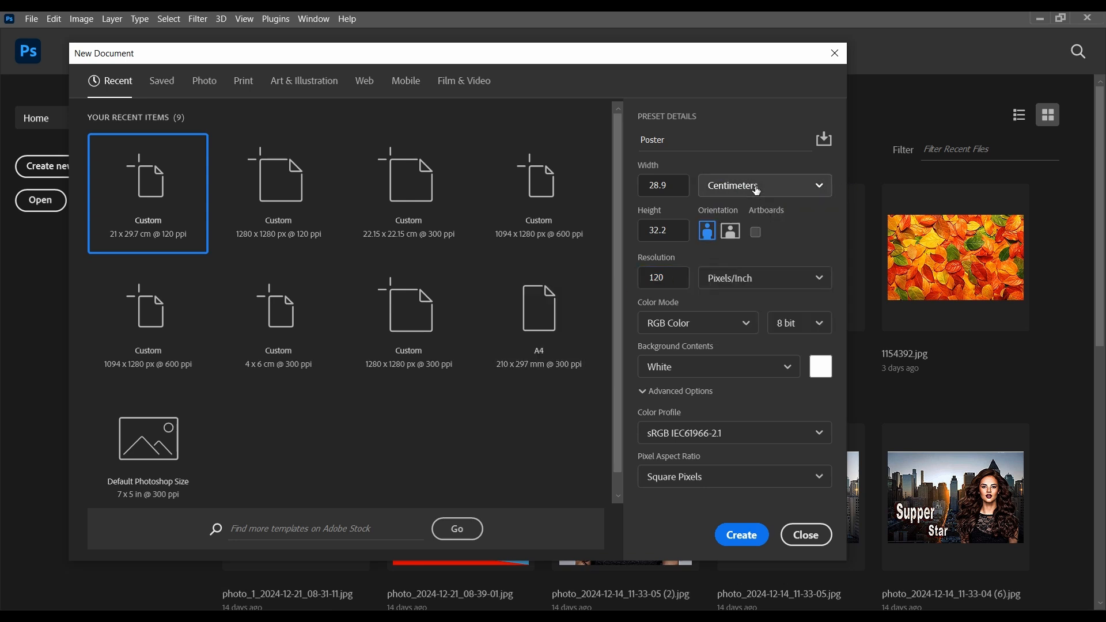
click(755, 192)
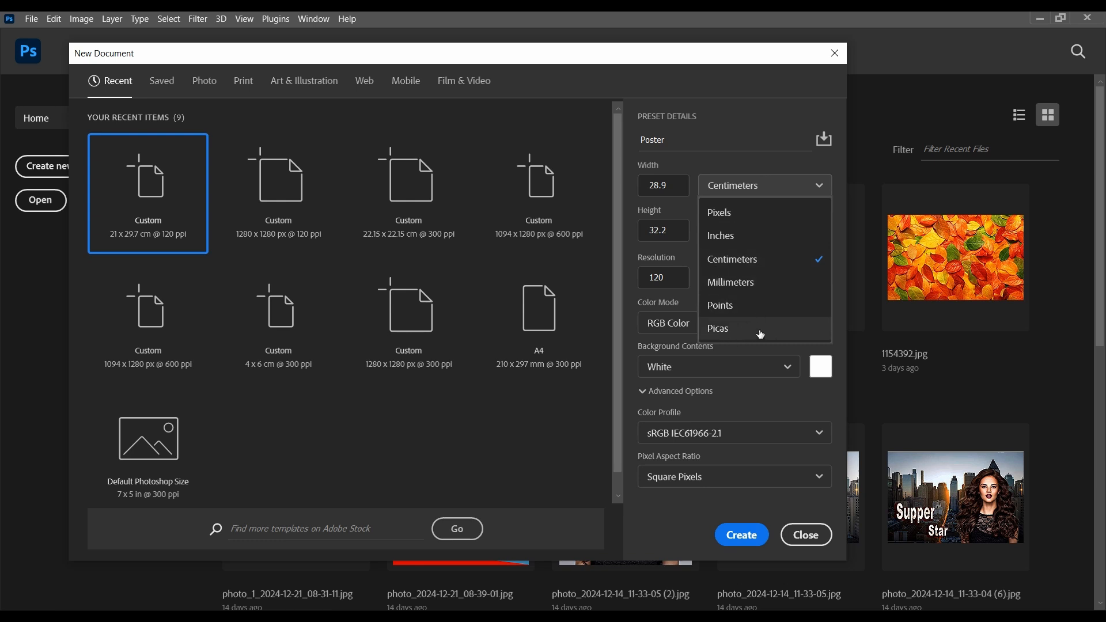
click(731, 178)
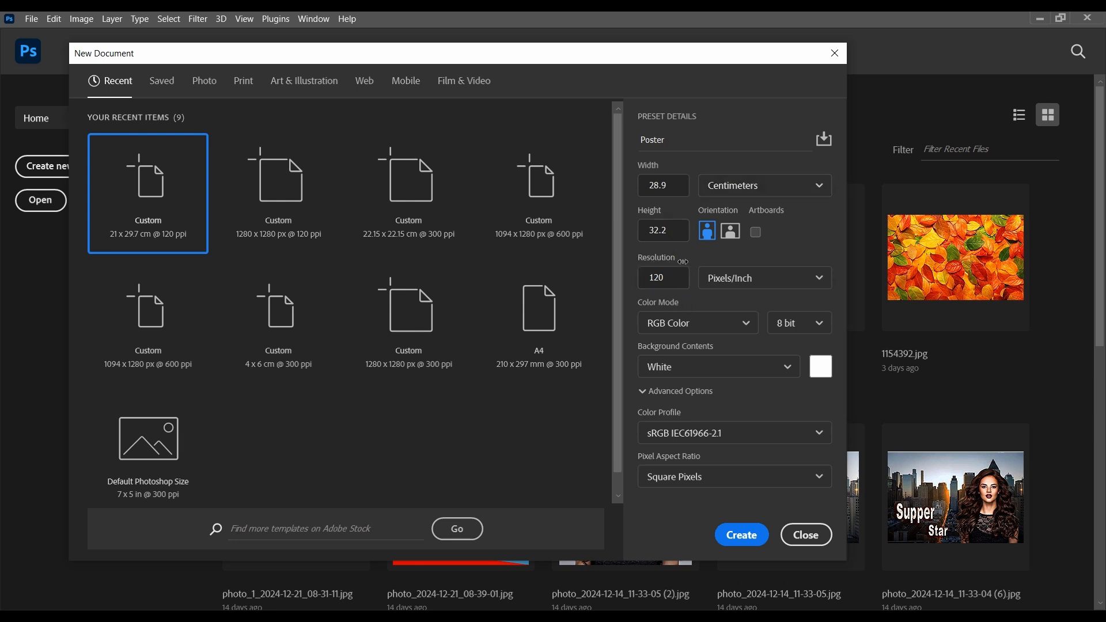
Step: Try a resolution of 300 pixels/inch for the new document and return it to 120
click(673, 277)
click(671, 260)
click(667, 279)
text(300)
double_click(668, 280)
double_click(658, 278)
text(12)
Step: Choose RGB Color as the new document's color mode
click(712, 303)
click(723, 325)
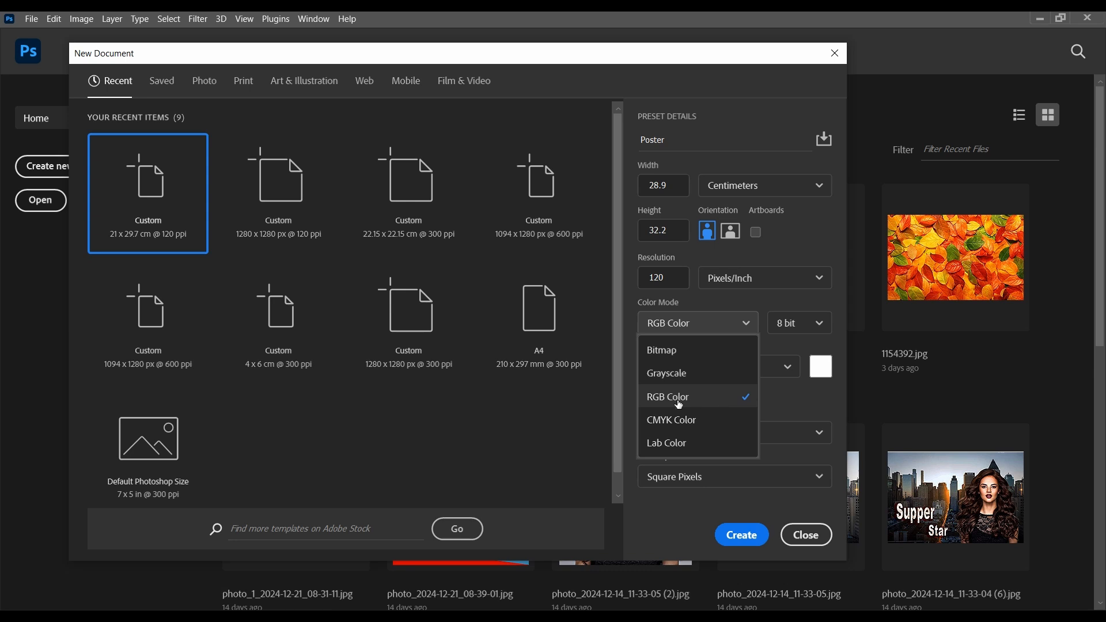
click(728, 326)
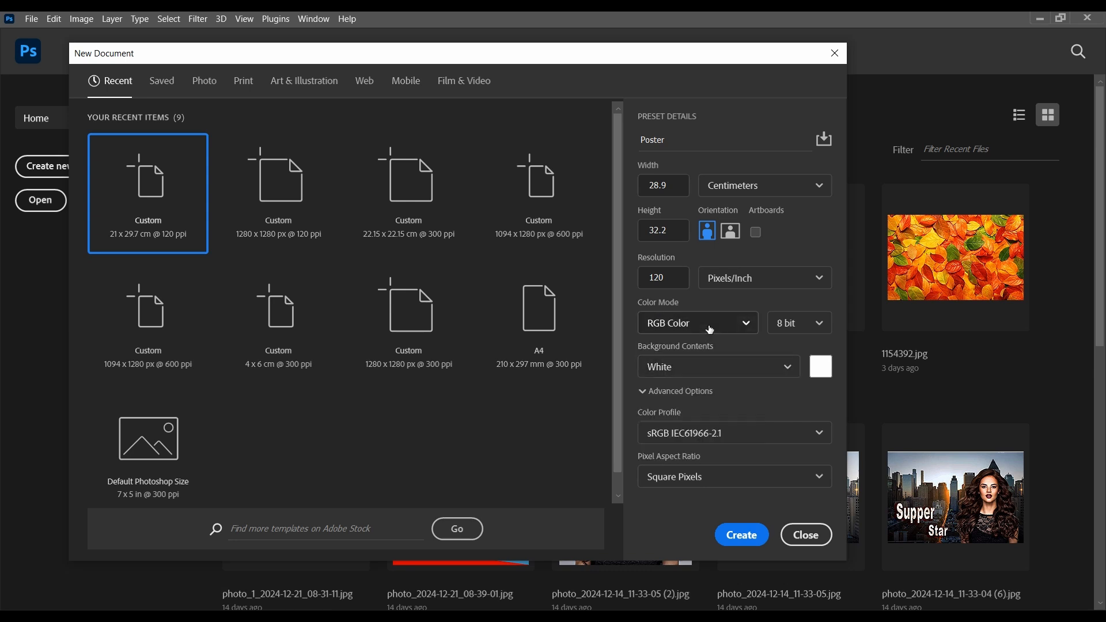
click(723, 325)
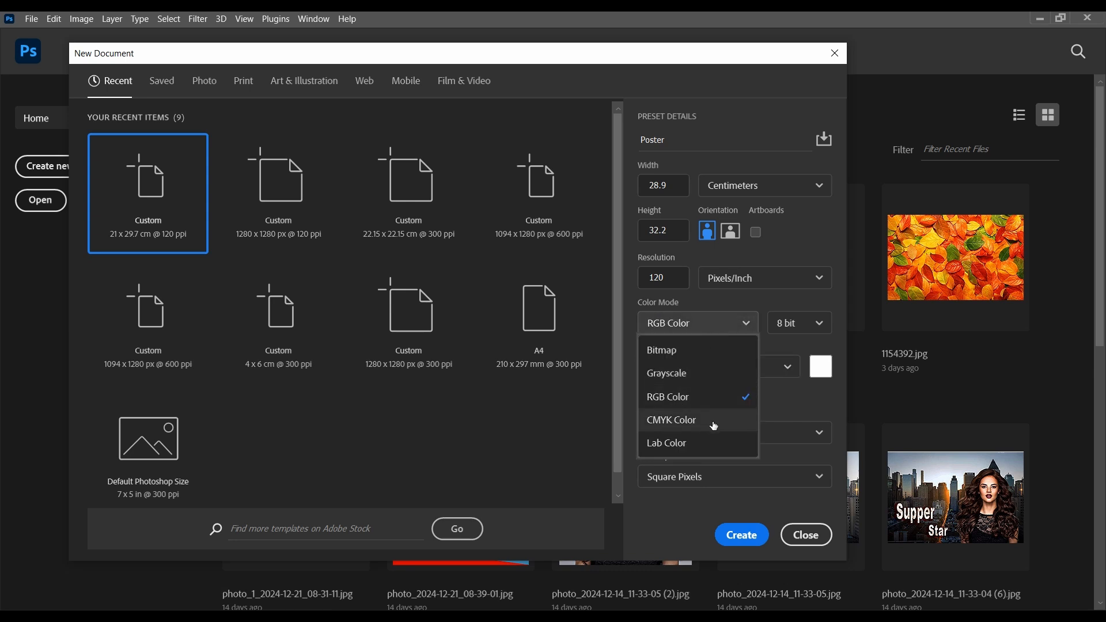
click(668, 398)
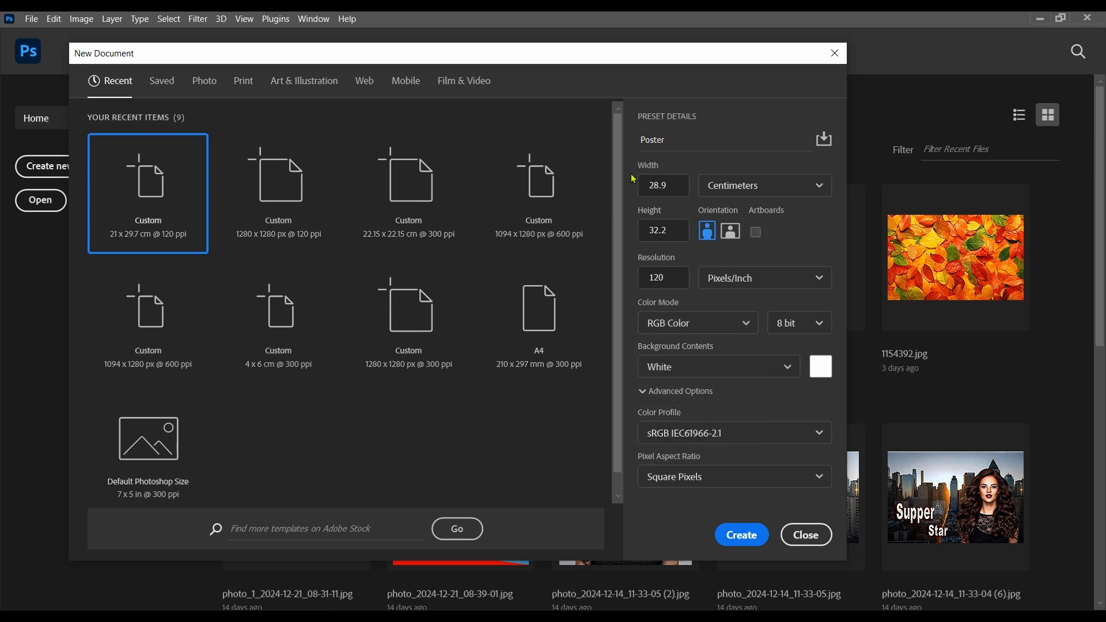
Step: Try Black as the background contents, return to White and create the document
click(700, 370)
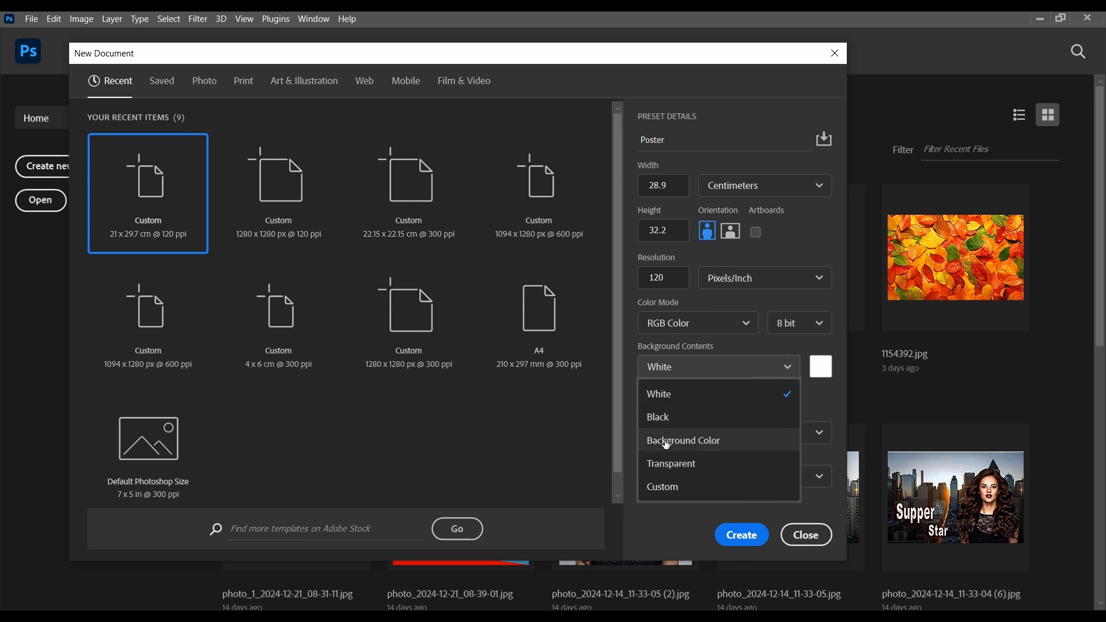
click(671, 422)
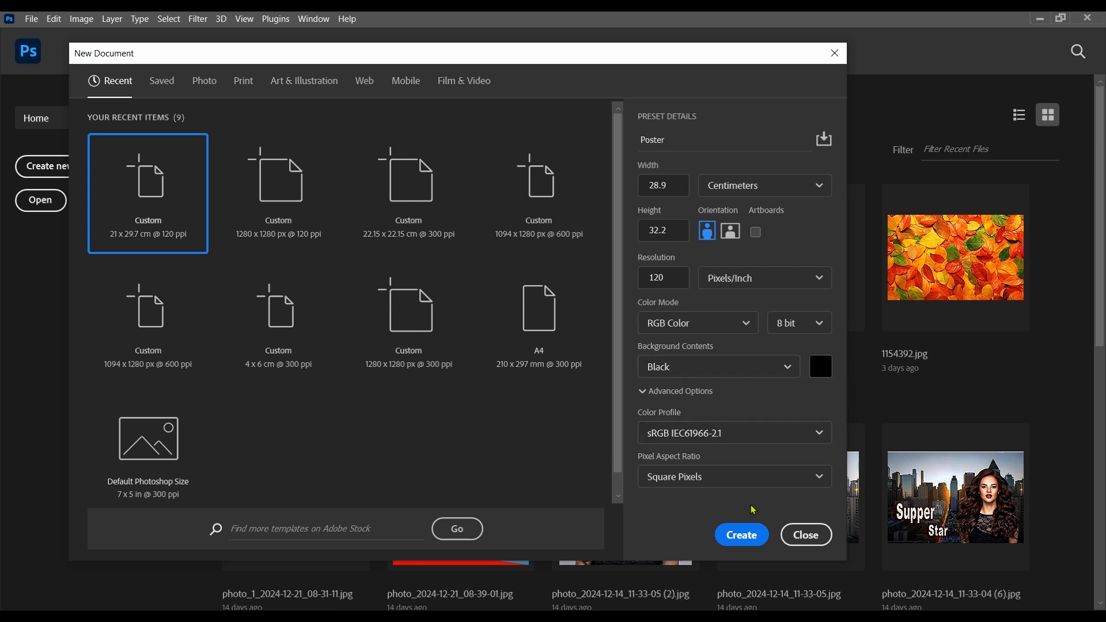
click(782, 375)
click(738, 547)
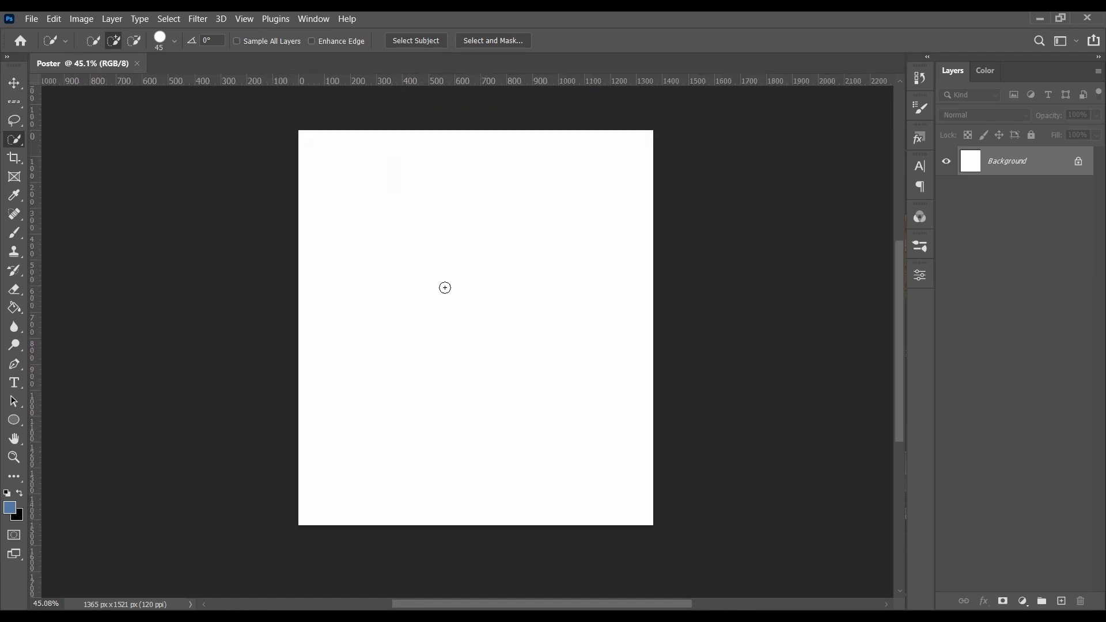
Step: Try to move the locked Background layer with the Move tool
click(14, 82)
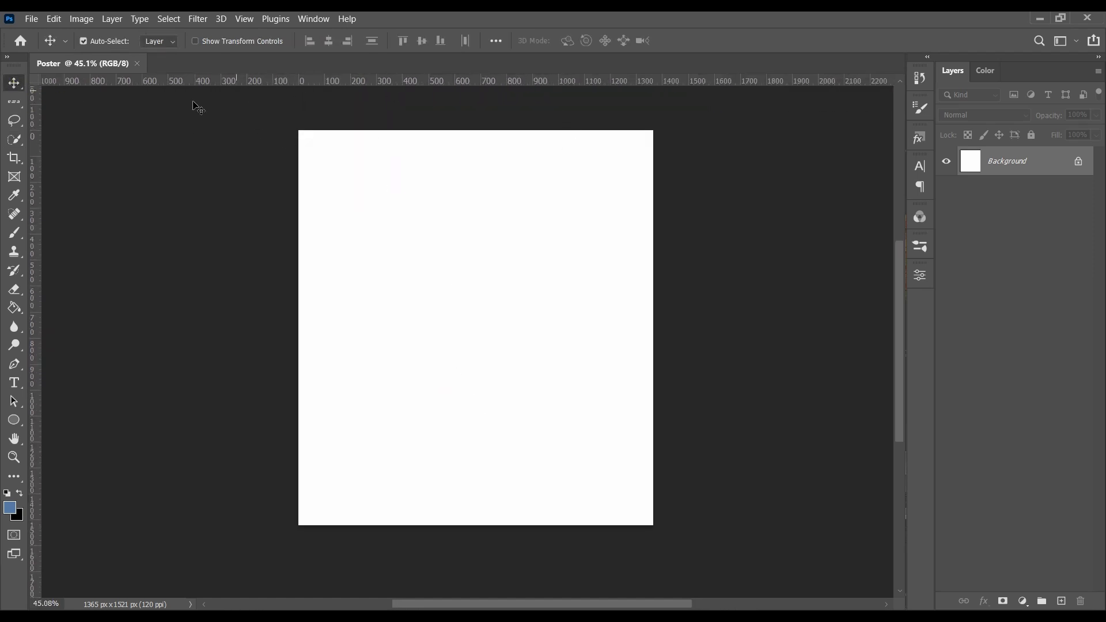
drag(469, 259, 728, 437)
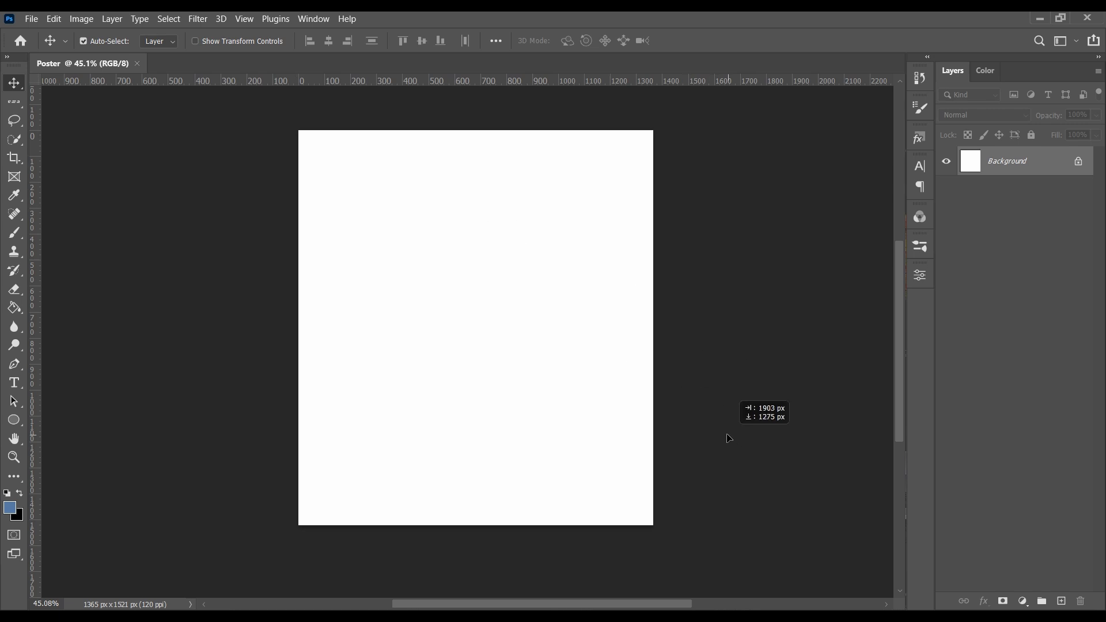
click(656, 285)
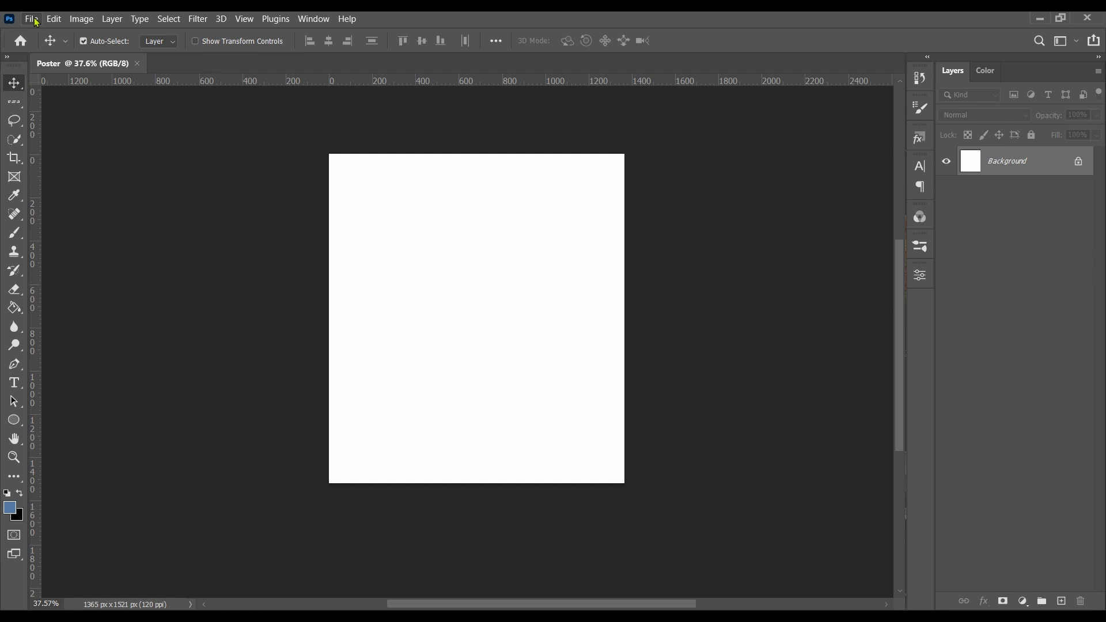
Step: Unlock the Background layer so it becomes a regular layer
scroll(472, 319, down, 2)
scroll(506, 343, up, 2)
scroll(510, 344, down, 2)
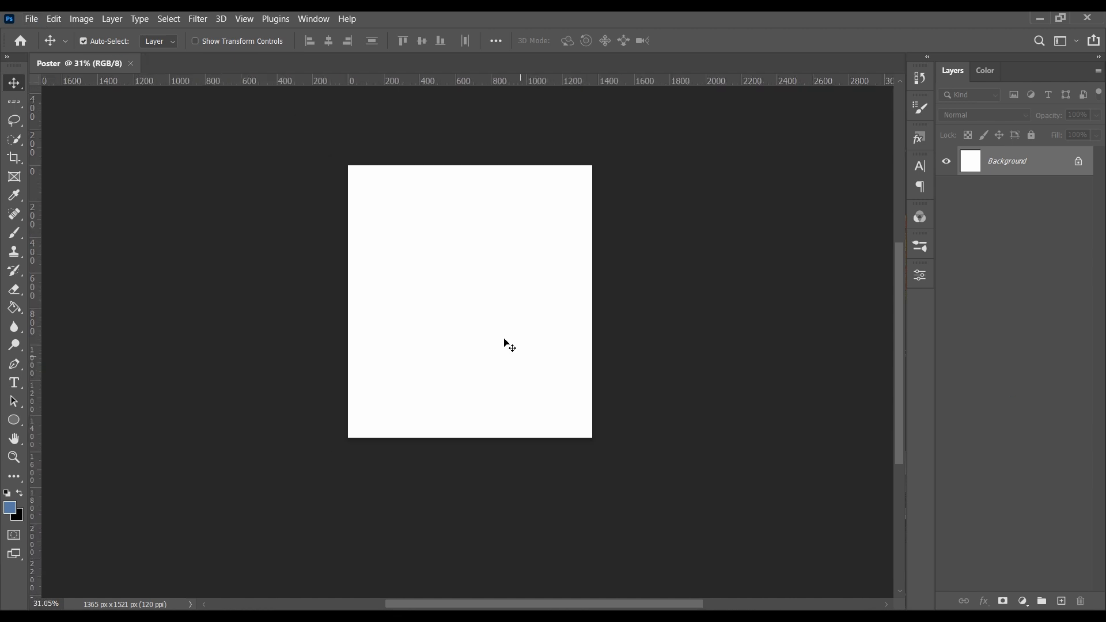
scroll(485, 173, up, 1)
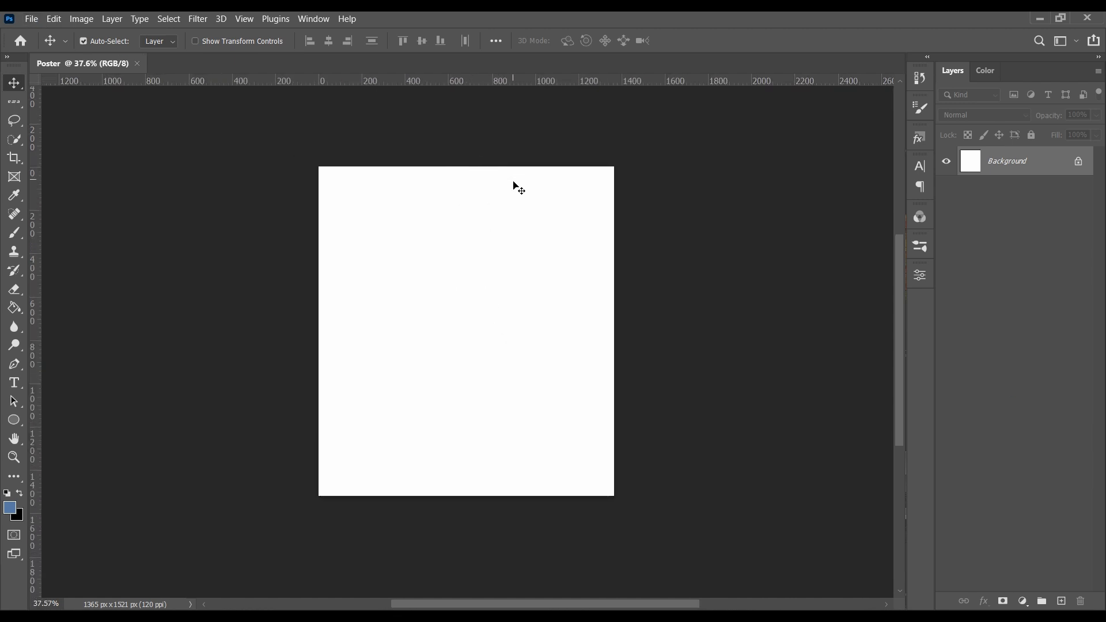
scroll(517, 187, down, 1)
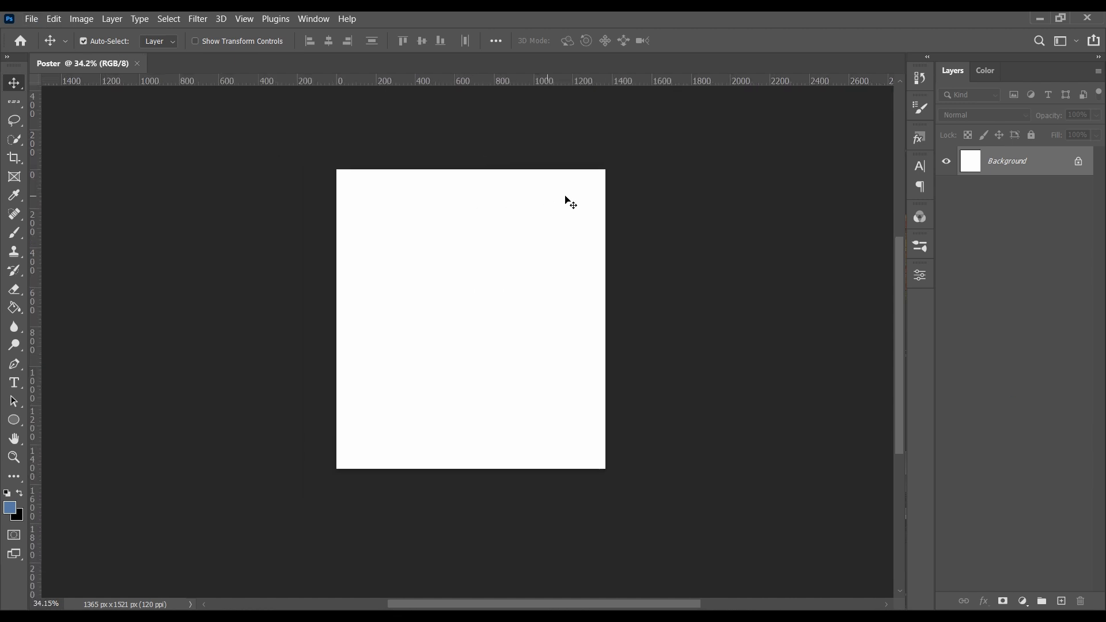
click(1079, 166)
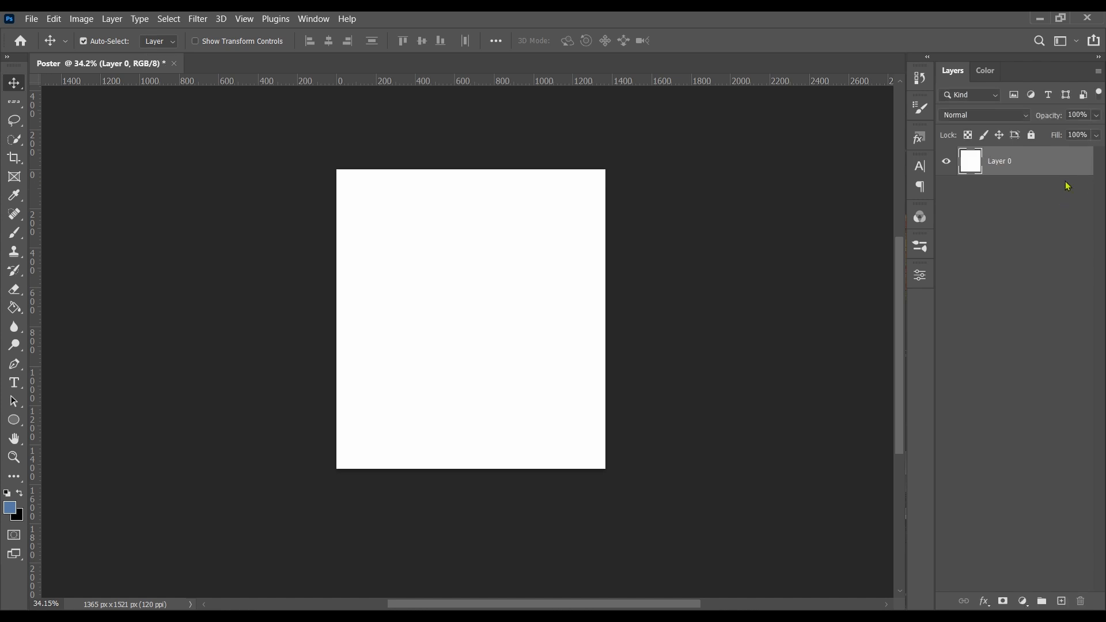
Step: Lock all attributes of Layer 0 and unlock it again, twice in a row
click(1033, 137)
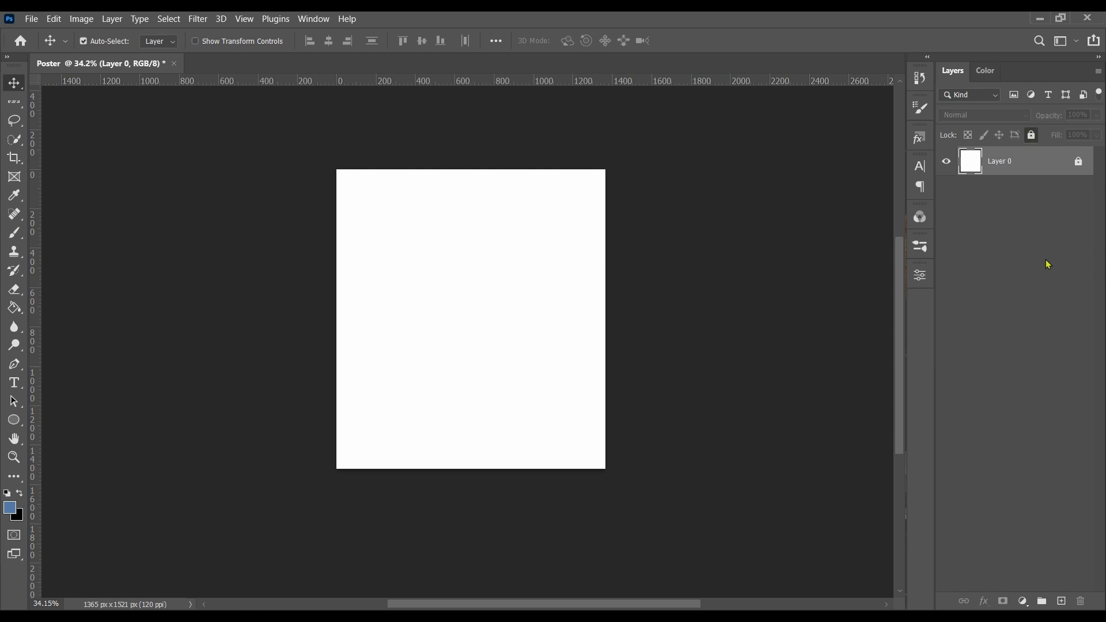
click(1077, 197)
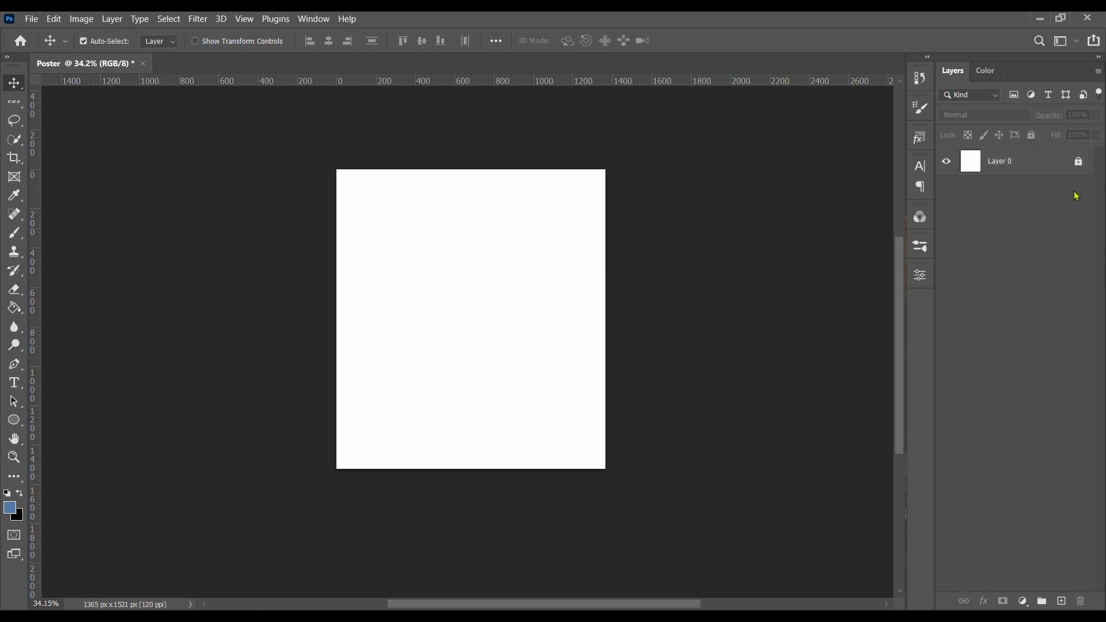
click(1041, 151)
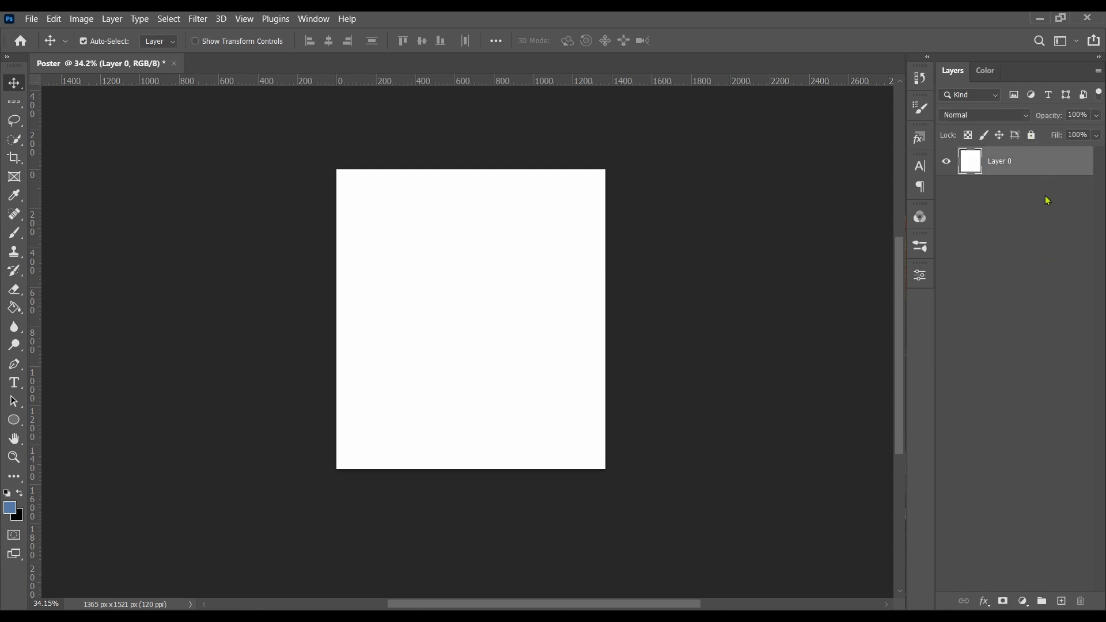
click(1032, 136)
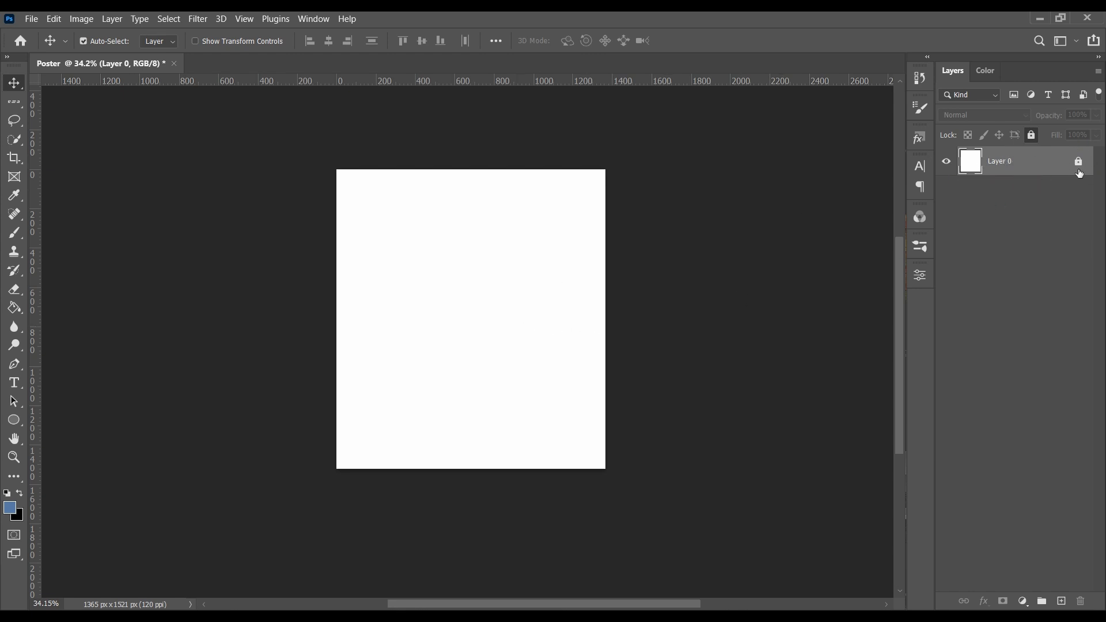
click(1032, 135)
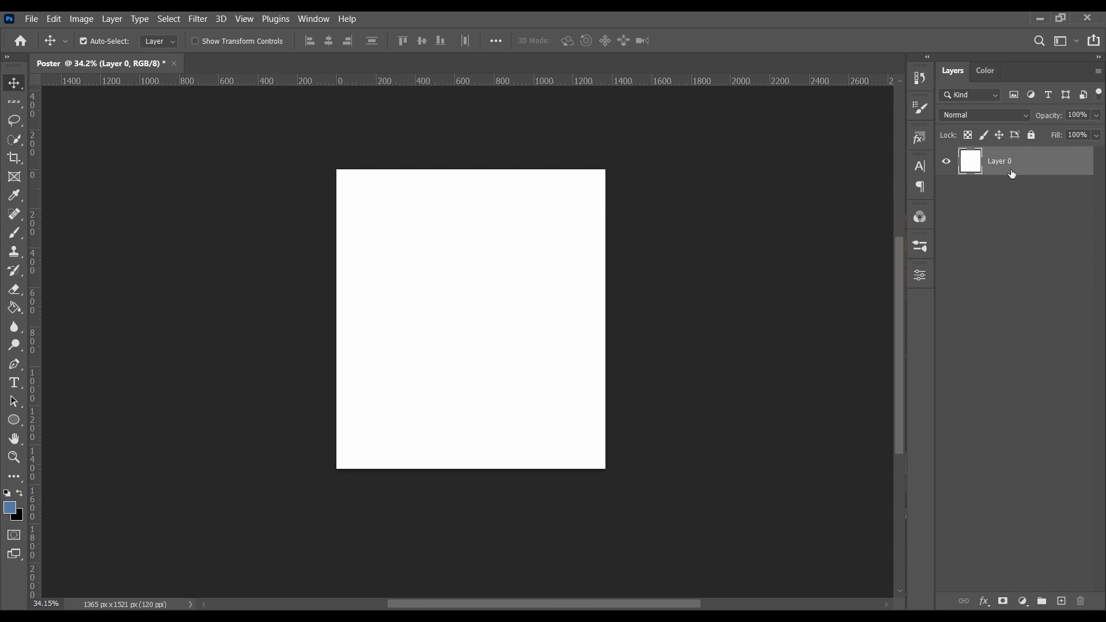
scroll(551, 412, down, 1)
scroll(319, 392, up, 1)
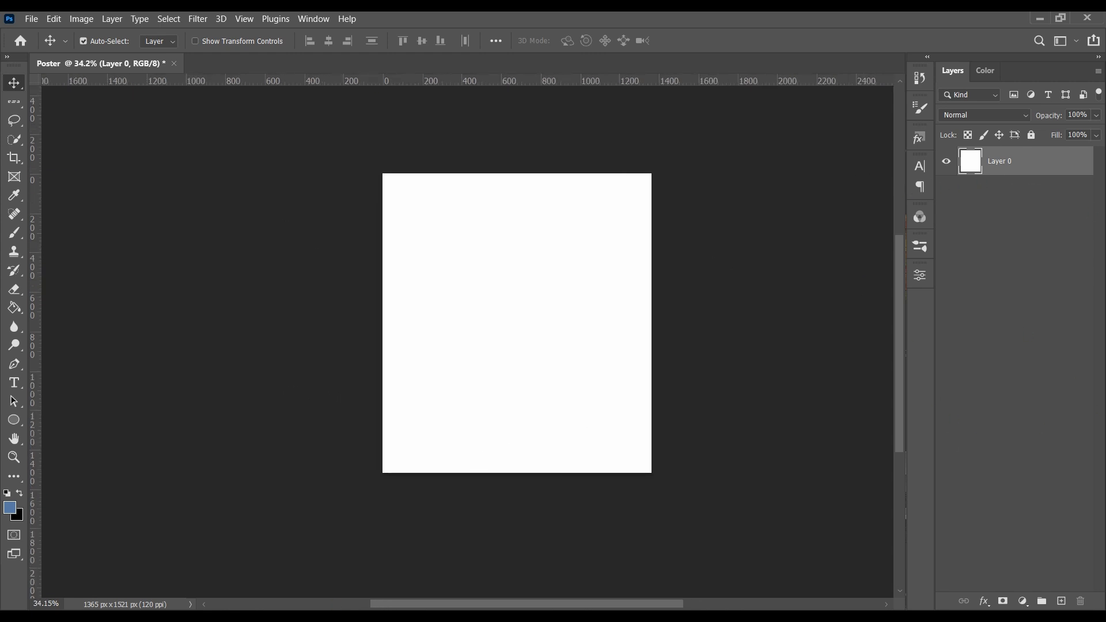
scroll(414, 304, down, 2)
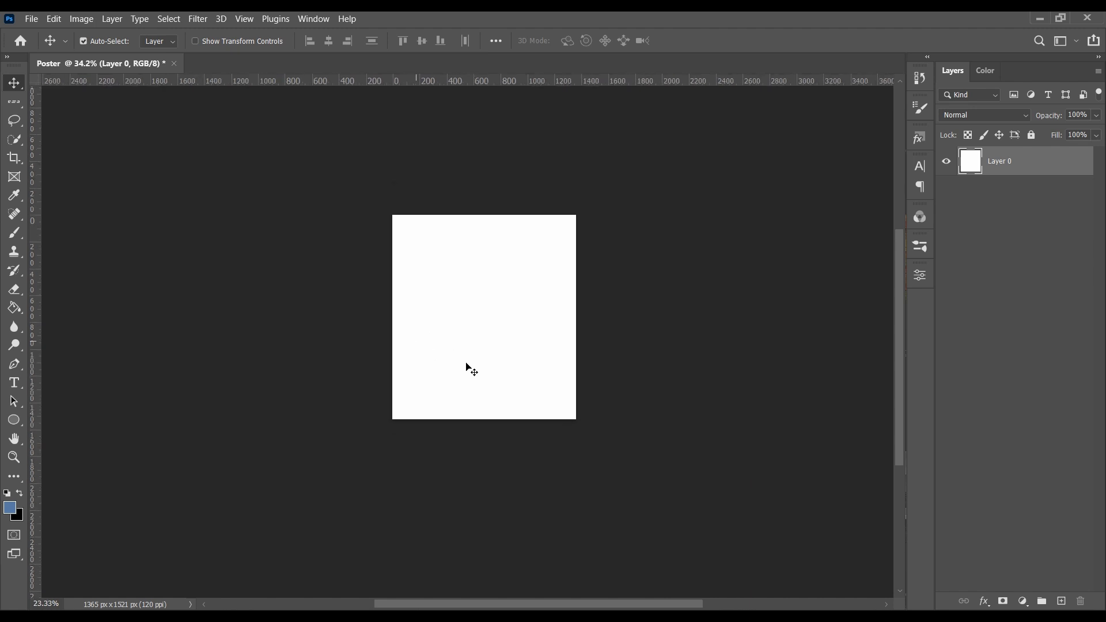
scroll(584, 392, up, 2)
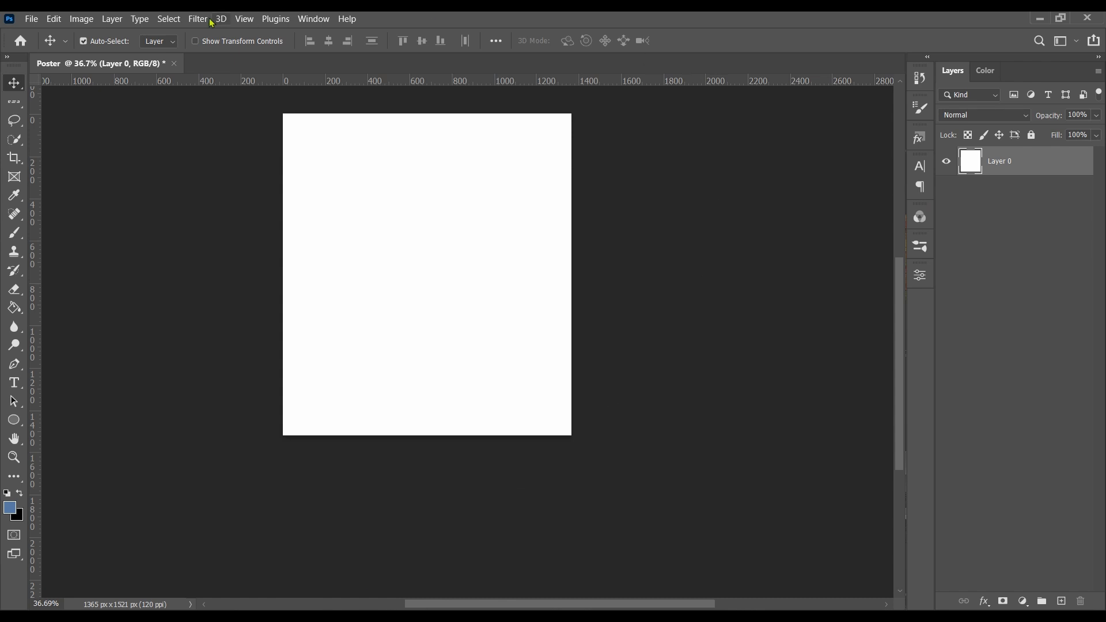
Step: Open the image photo_2_2024-12-07_08-47-10 from the Exercise1 Semester1 folder as a separate document
click(29, 19)
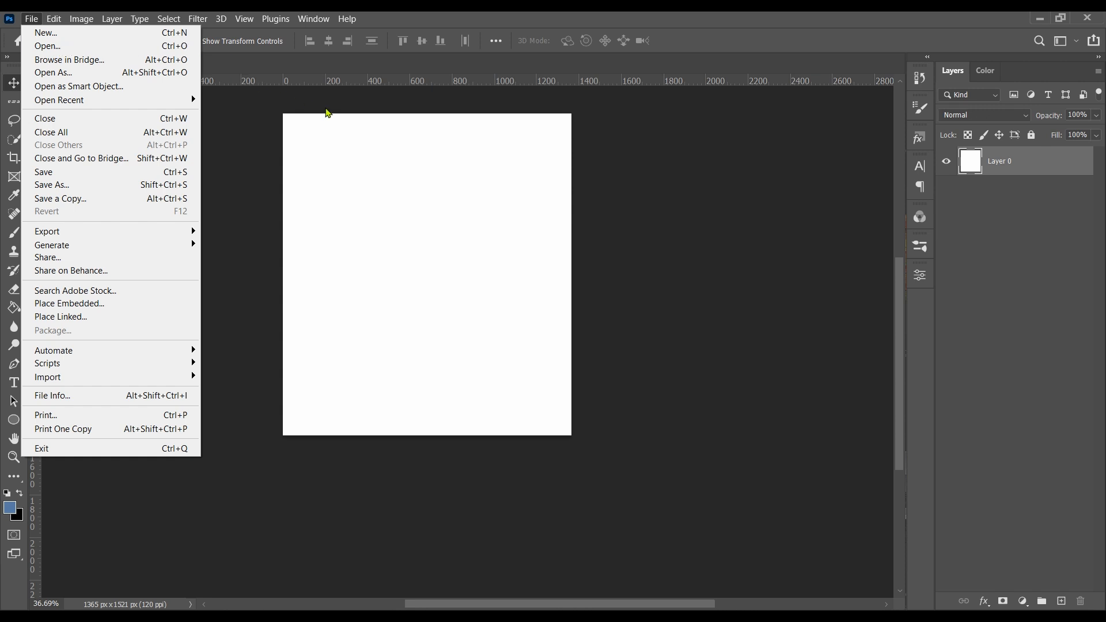
click(155, 51)
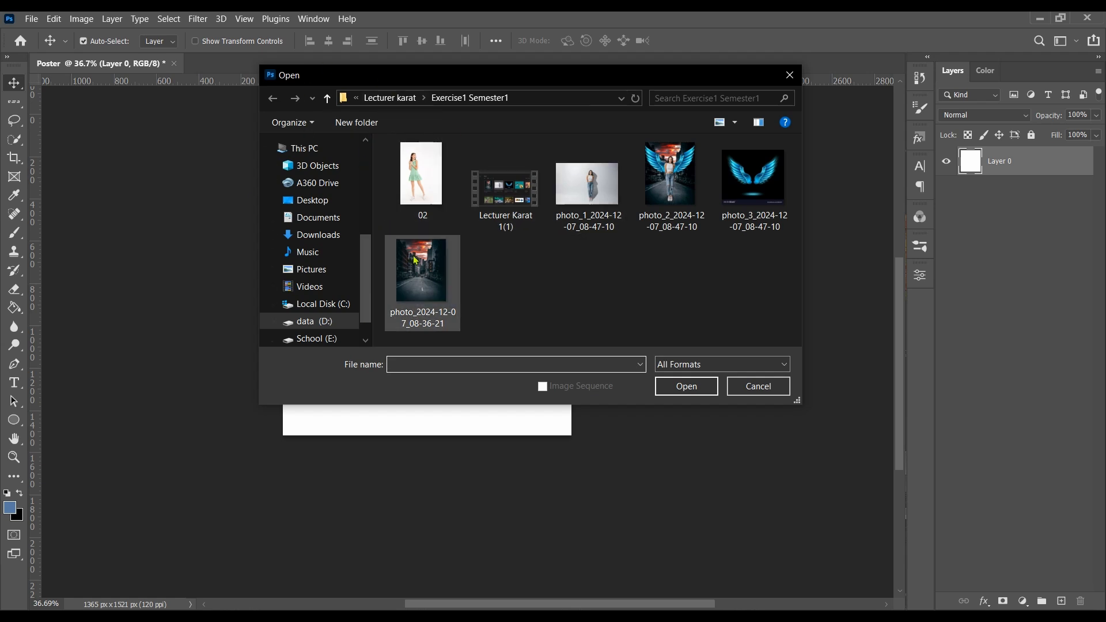
drag(584, 76, 596, 190)
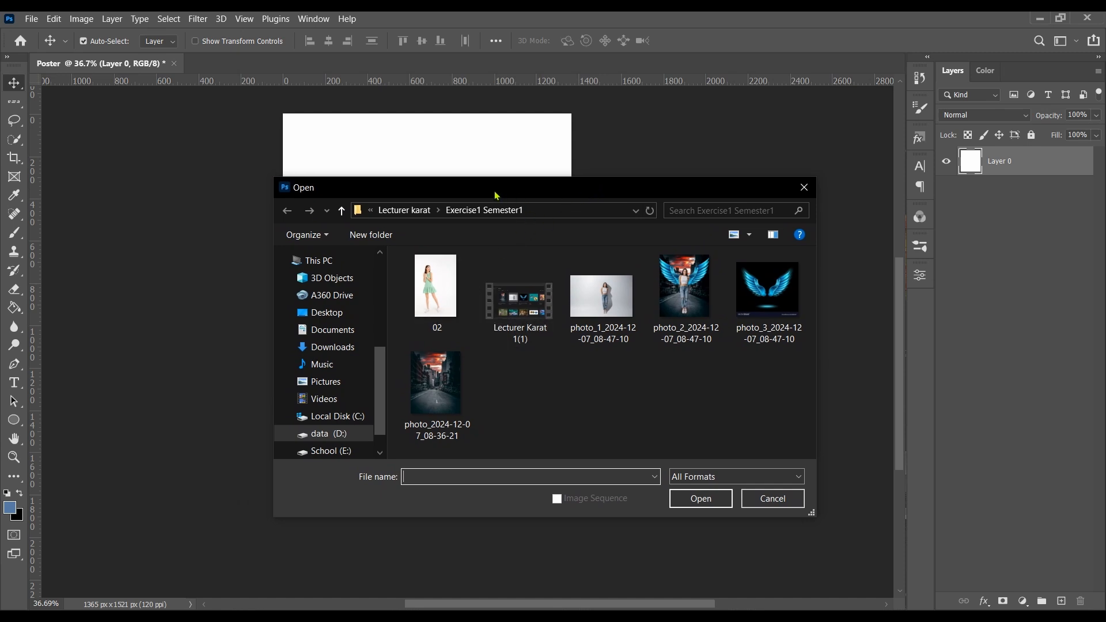
drag(482, 193, 491, 171)
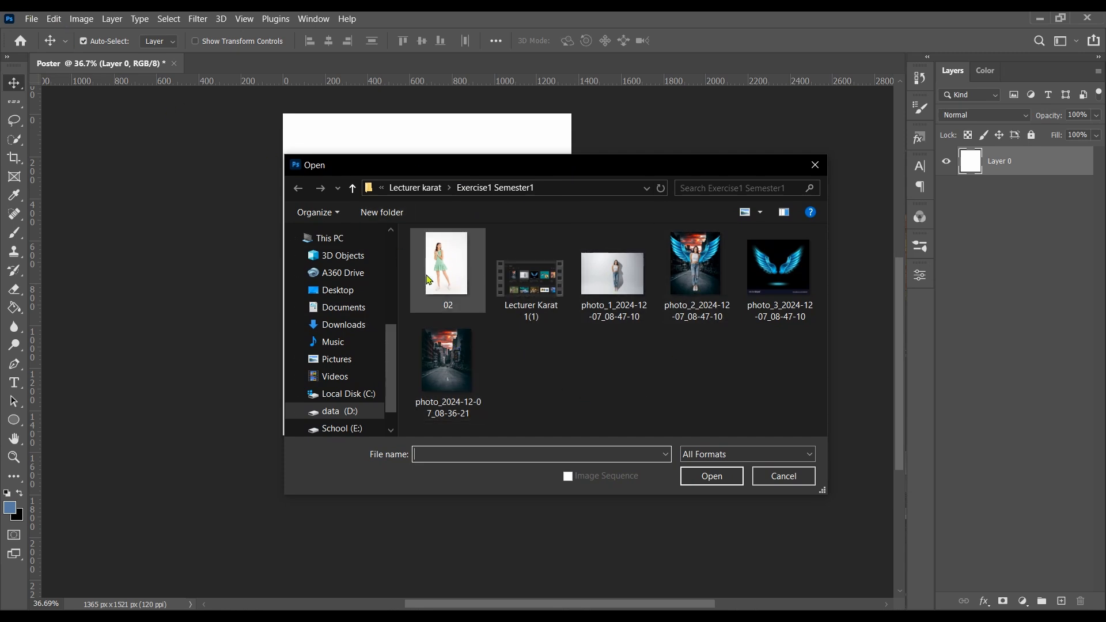
click(703, 272)
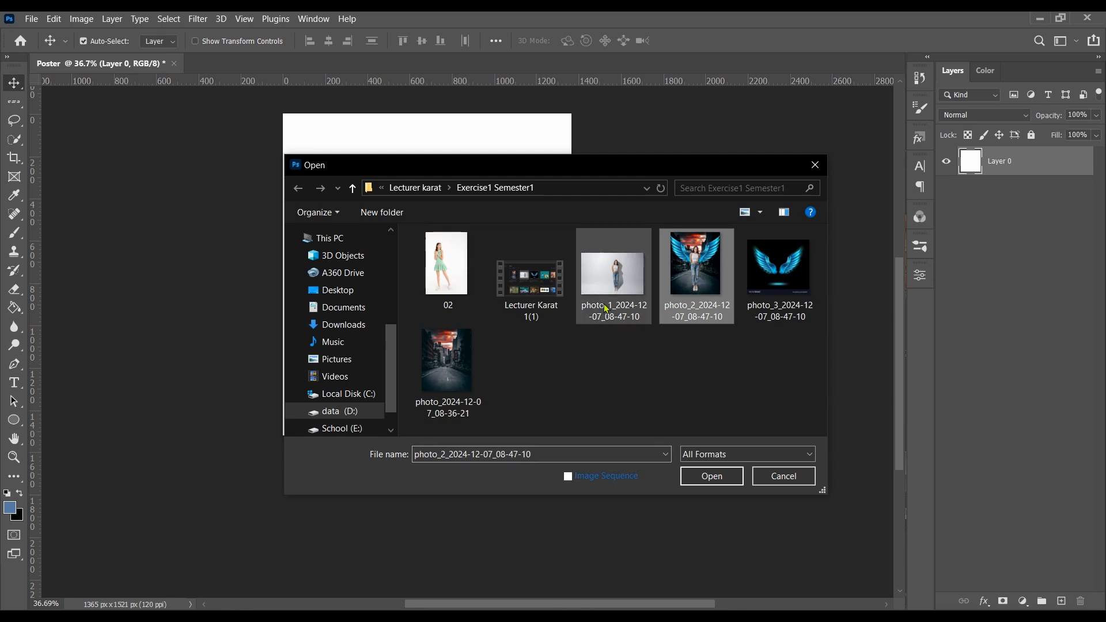
click(713, 477)
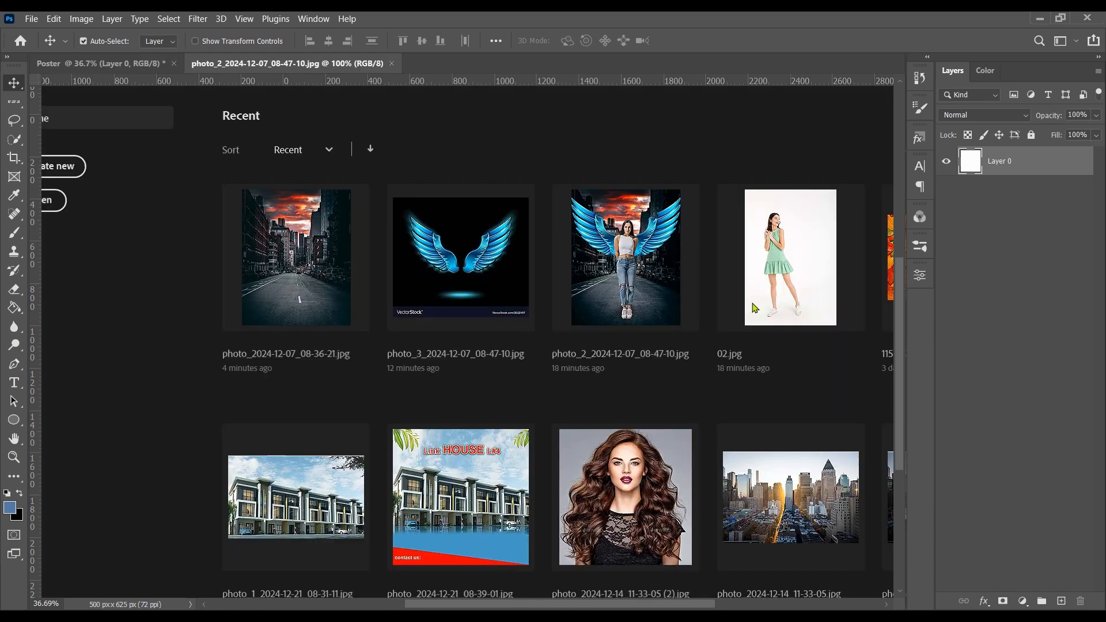
scroll(500, 346, up, 5)
scroll(500, 346, down, 5)
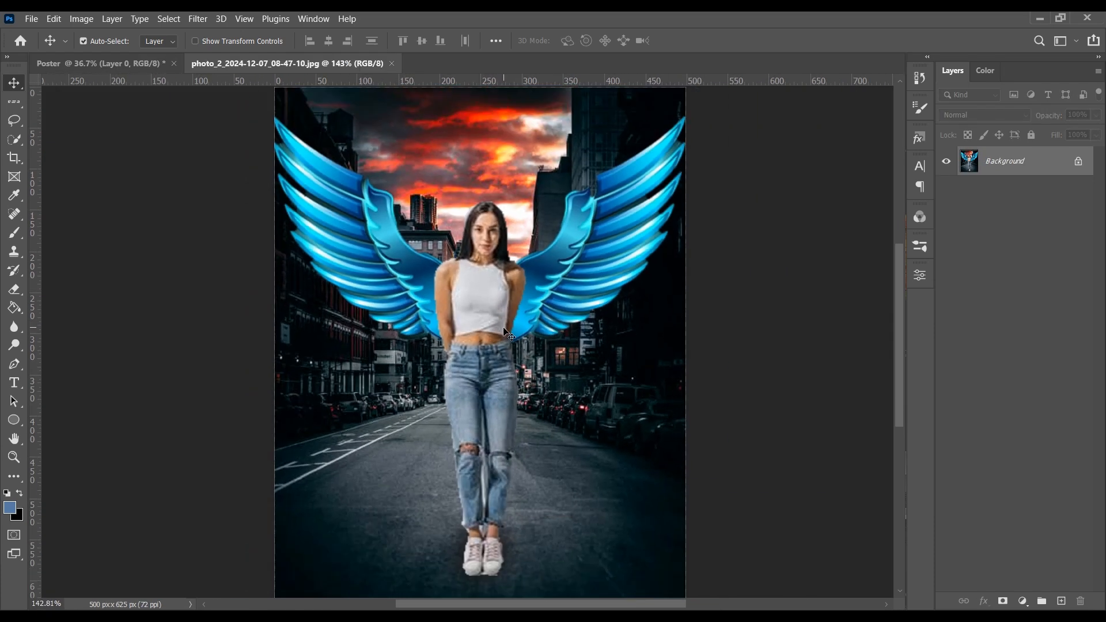
Step: Open the image 02 from the Exercise1 Semester1 folder as a separate document
scroll(472, 334, up, 2)
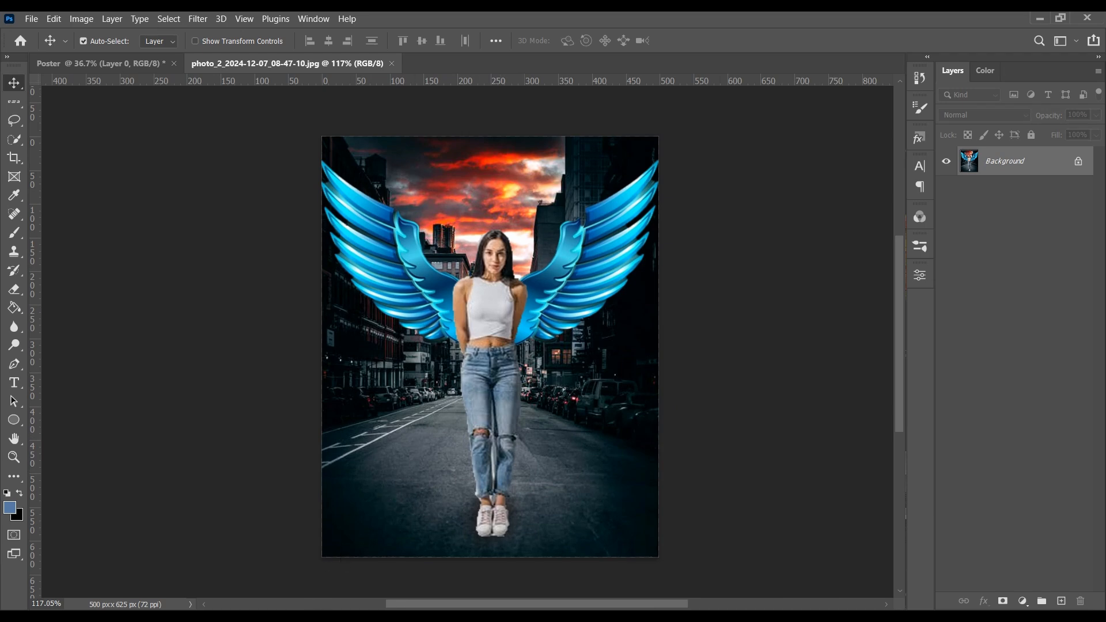
mouse_move(306, 618)
click(248, 566)
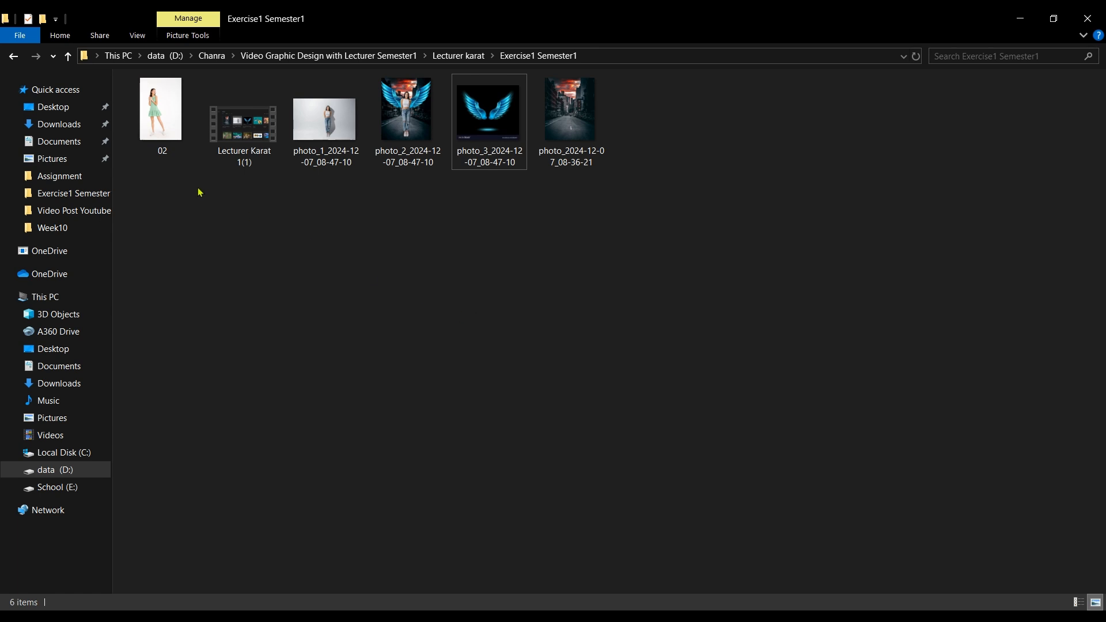
mouse_move(173, 136)
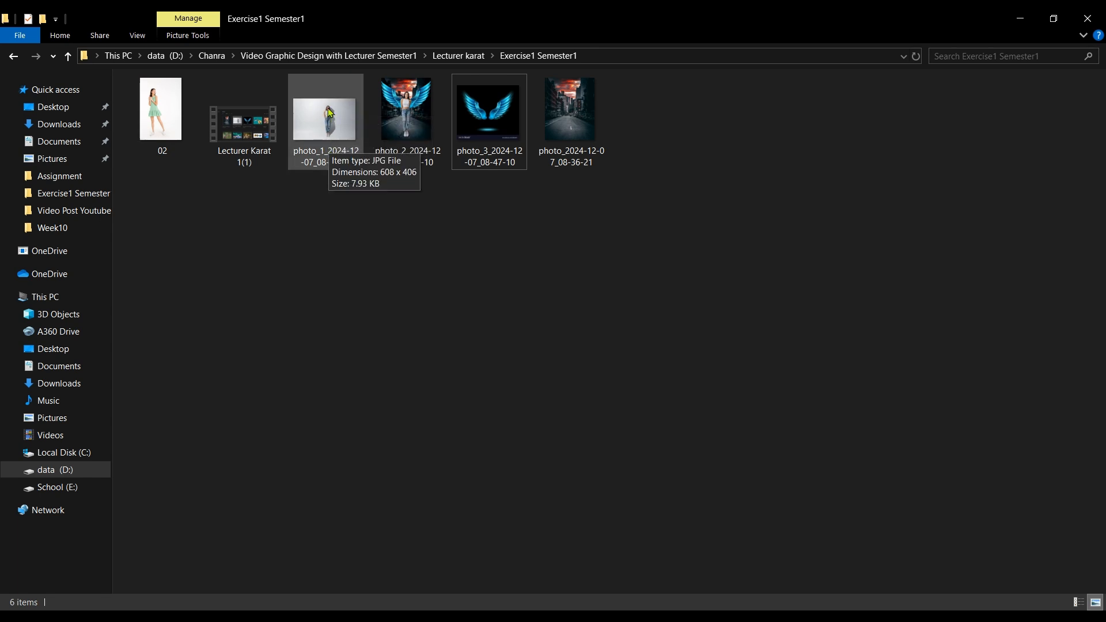
mouse_move(337, 123)
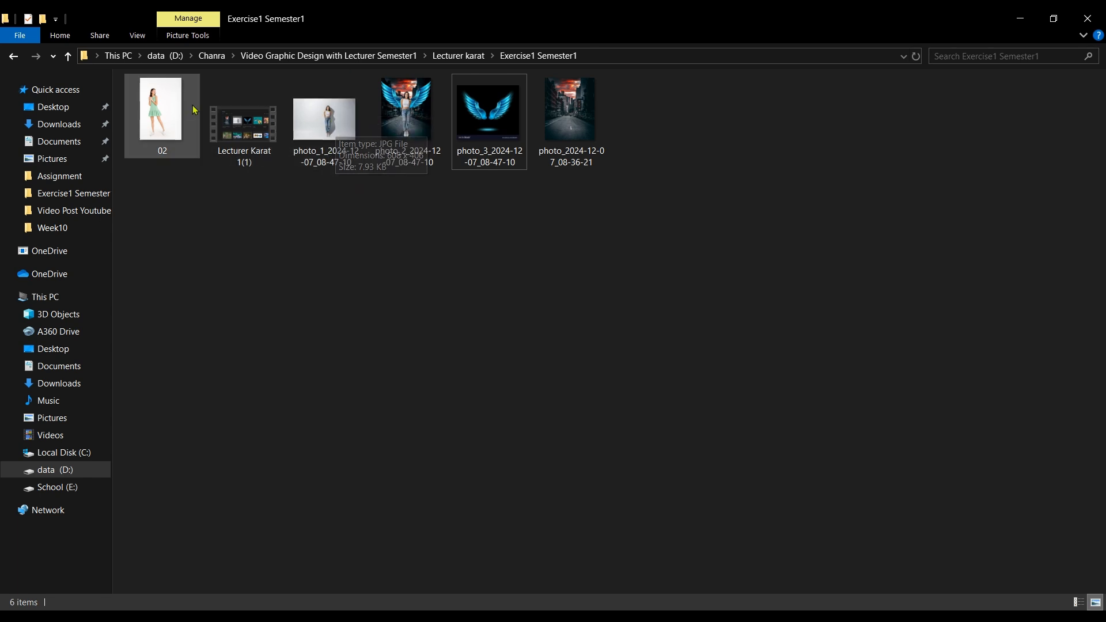
mouse_move(159, 110)
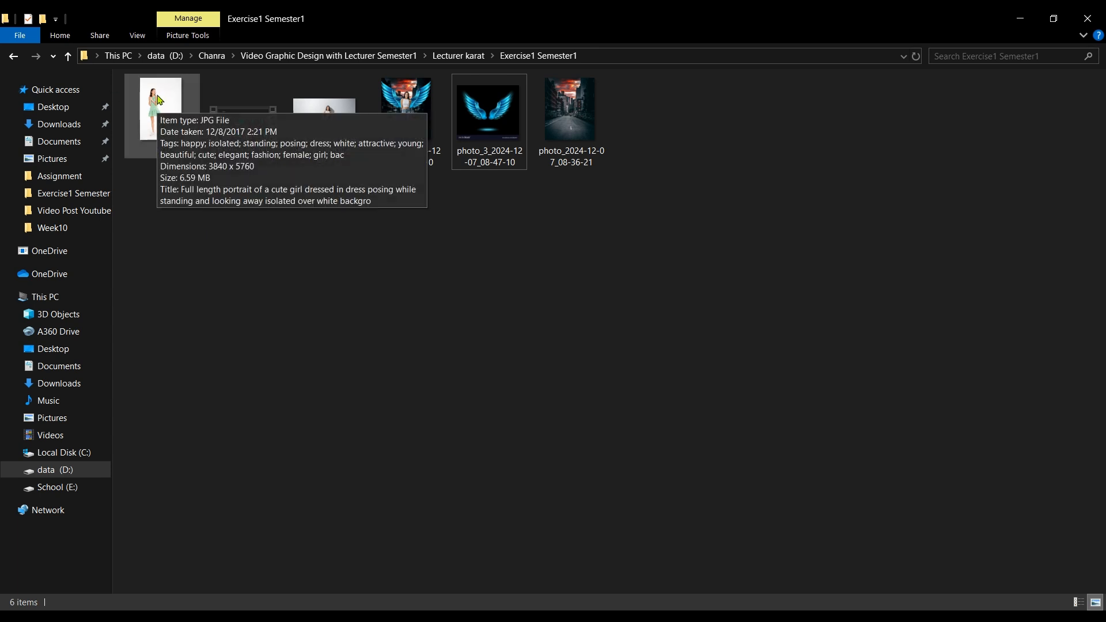
drag(160, 101, 494, 85)
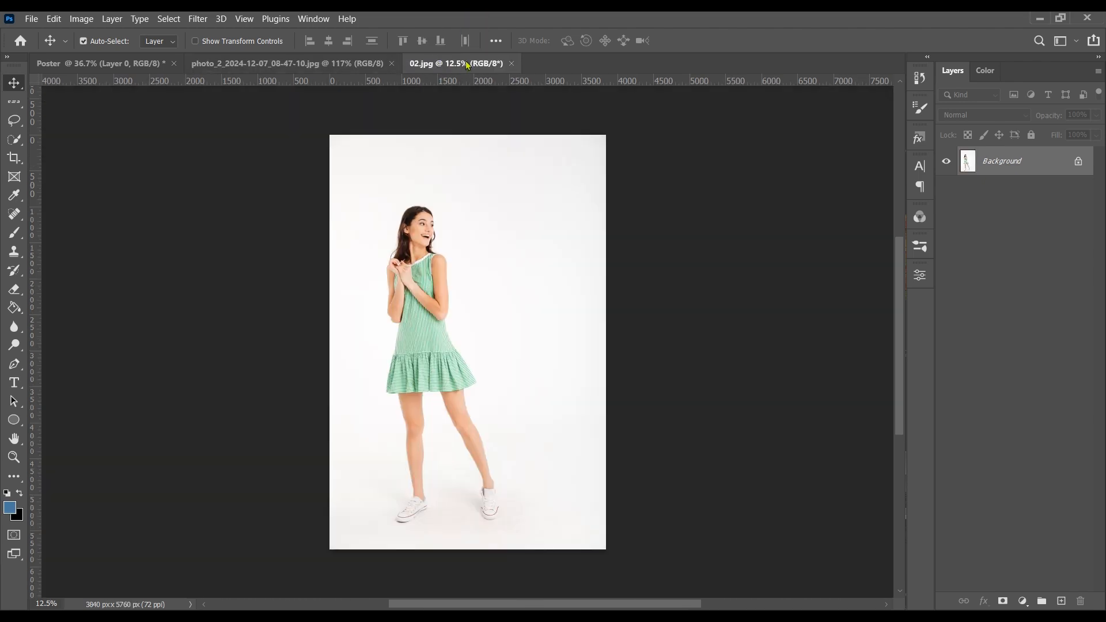
Step: Compare the winged-woman sample photo with the 02 photo of the woman in the green dress
click(278, 68)
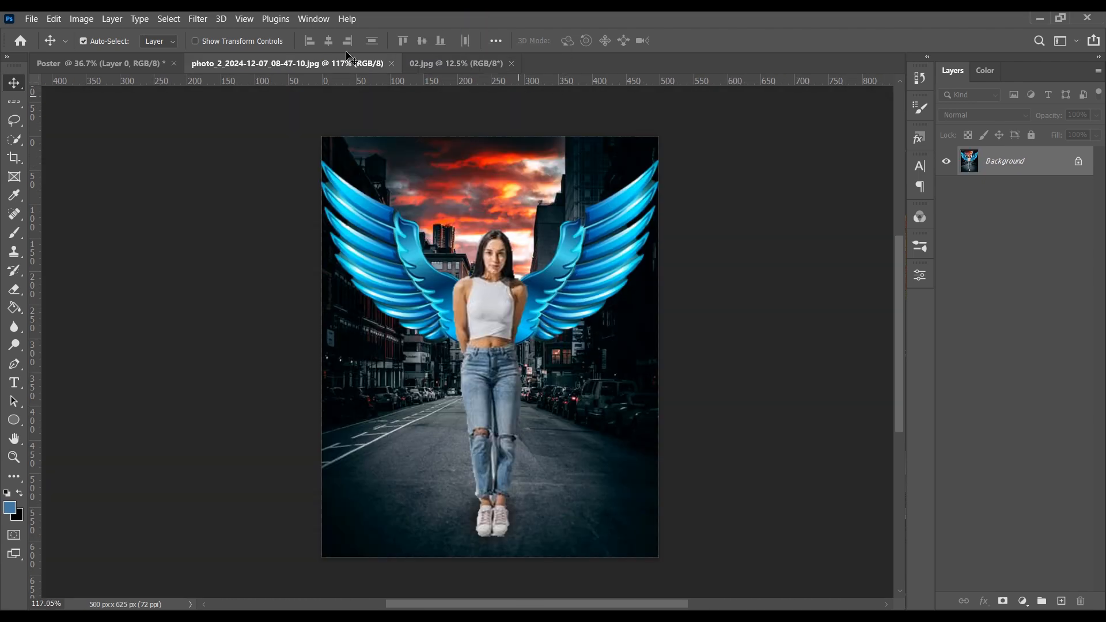
click(481, 64)
click(326, 64)
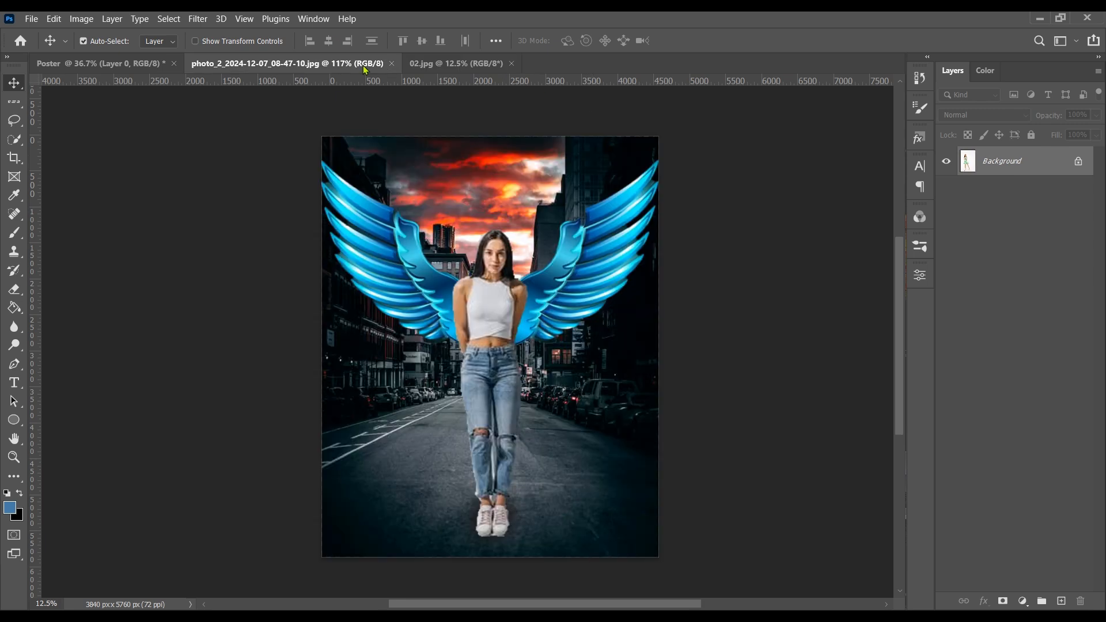
click(455, 63)
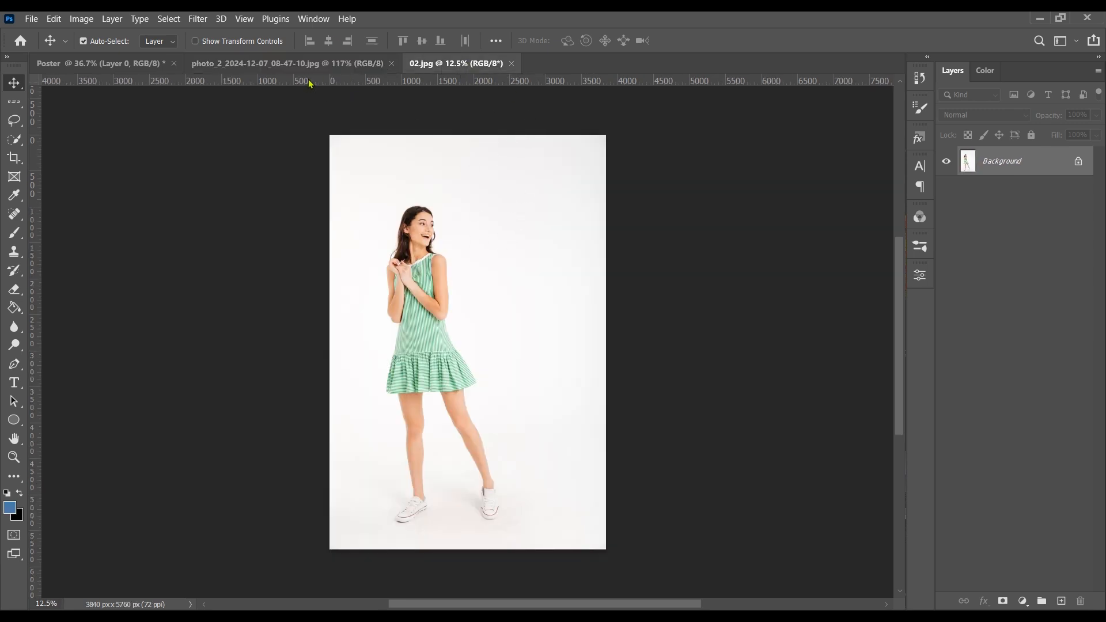
click(306, 65)
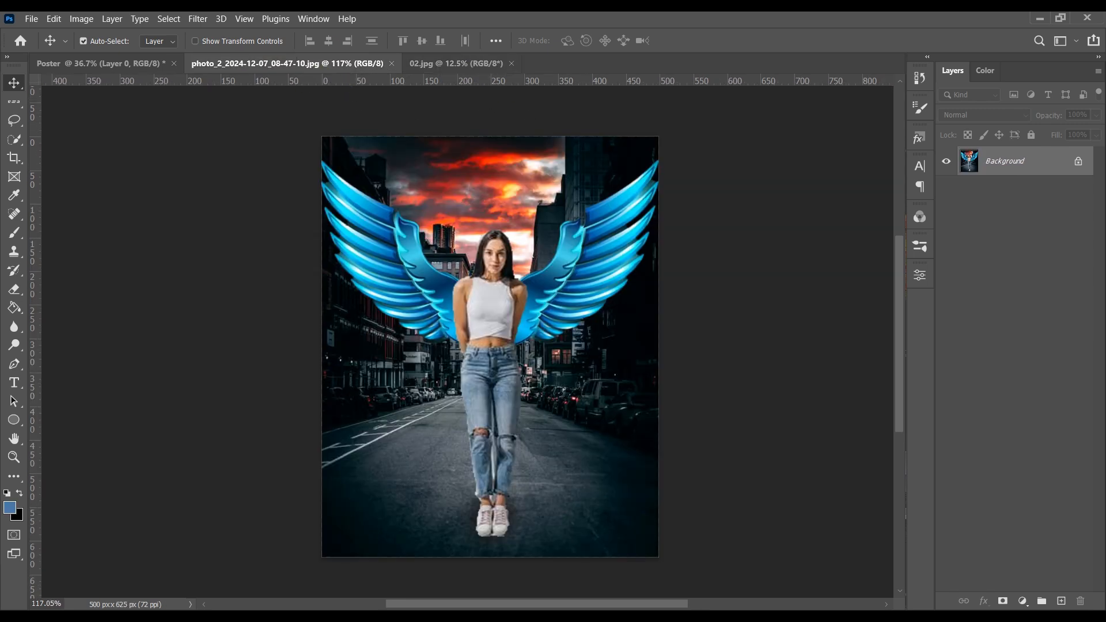
Step: Open the images photo_2024-12-07_08-36-21 and photo_3_2024-12-07_08-47-10 from the Exercise1 Semester1 folder as separate documents
mouse_move(306, 617)
click(254, 560)
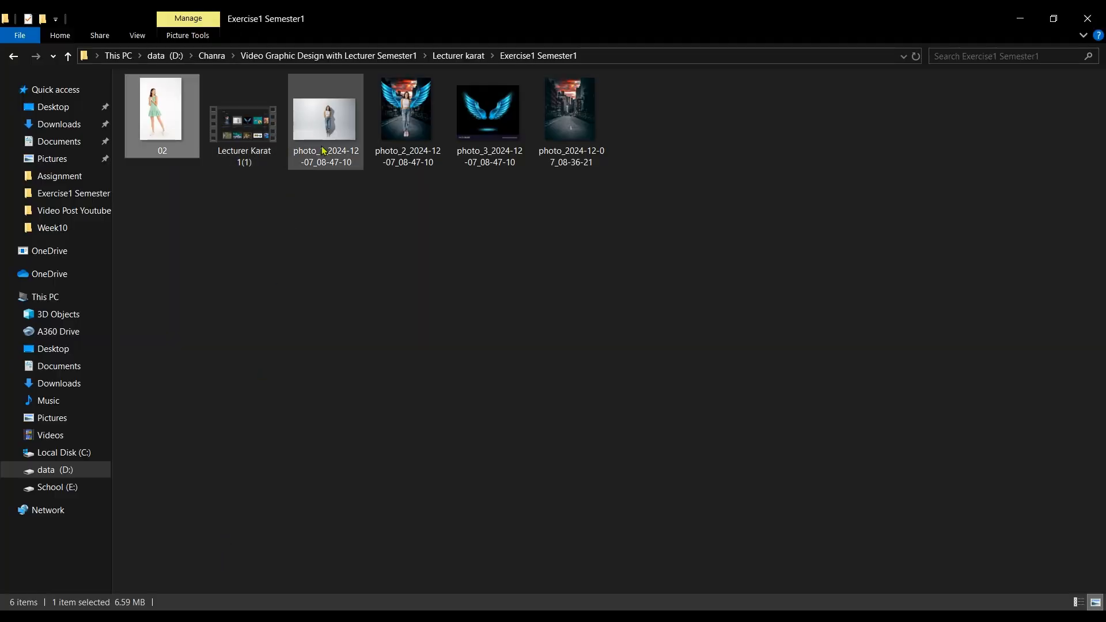
drag(577, 138, 605, 81)
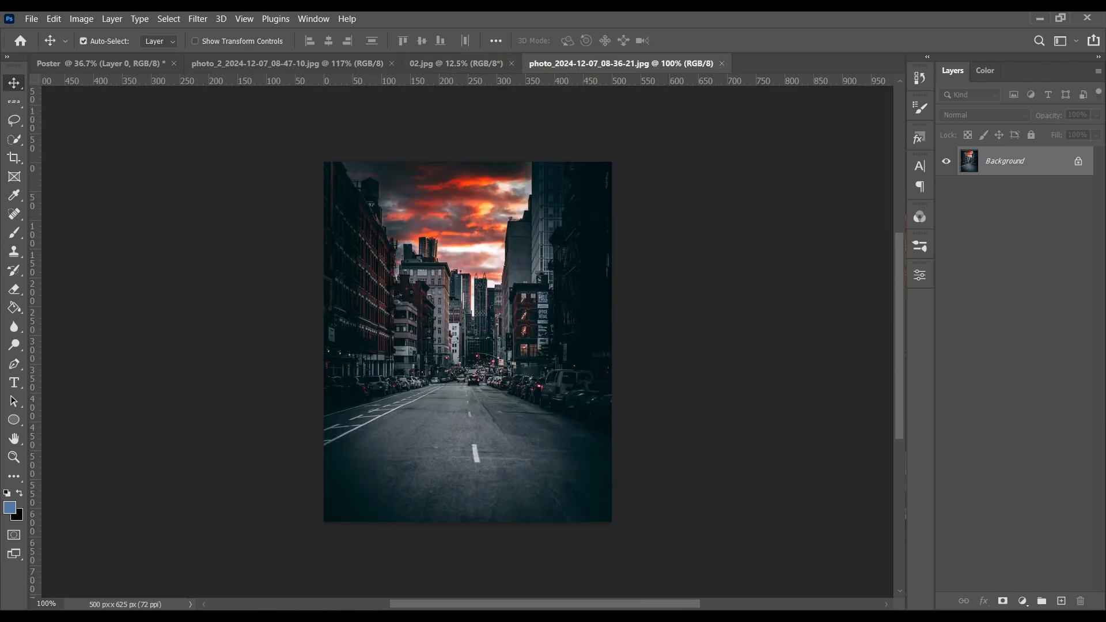
mouse_move(304, 616)
click(252, 569)
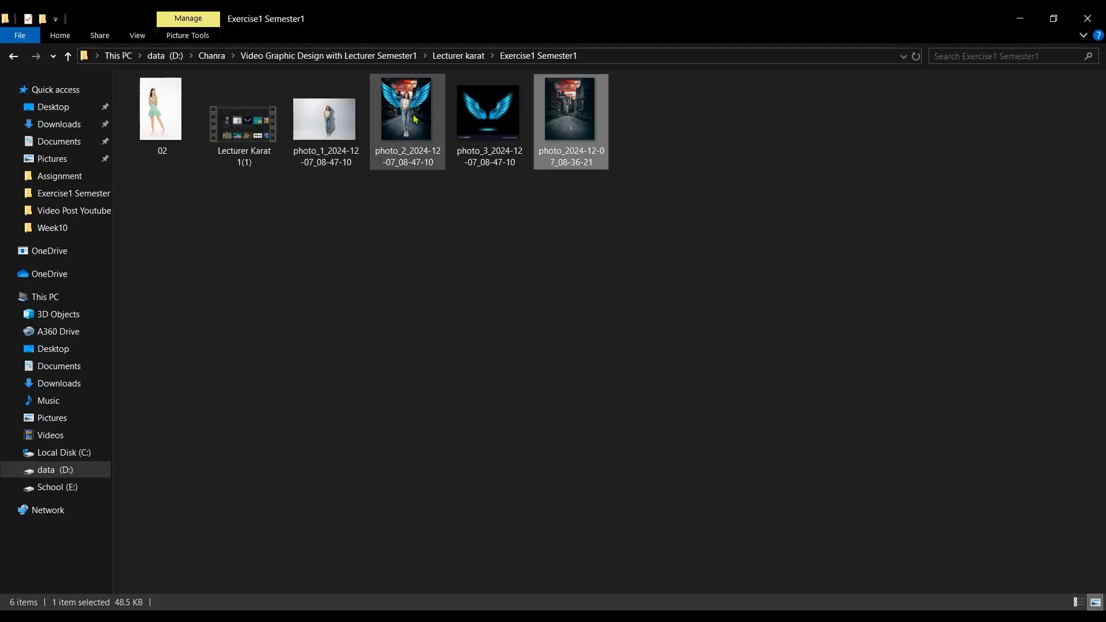
drag(489, 112, 773, 70)
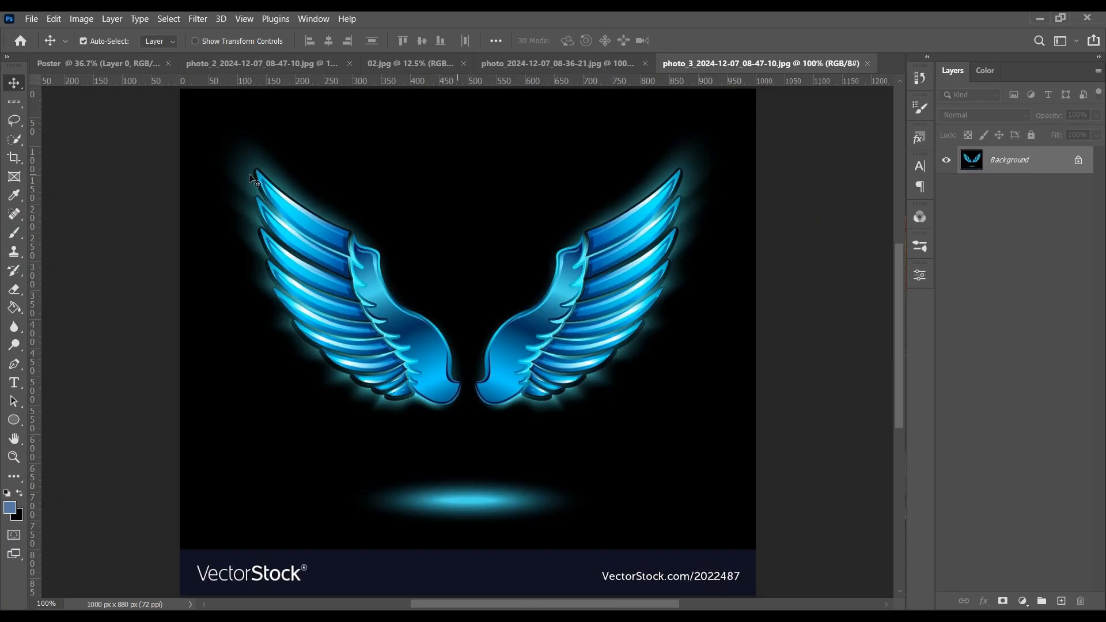
click(527, 65)
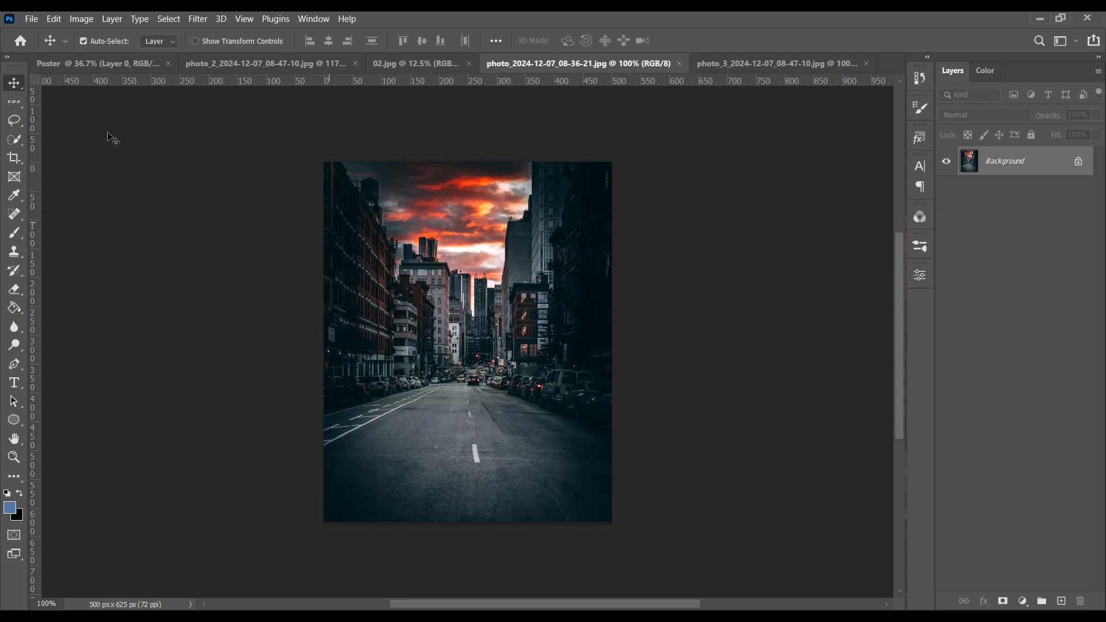
drag(483, 414, 430, 275)
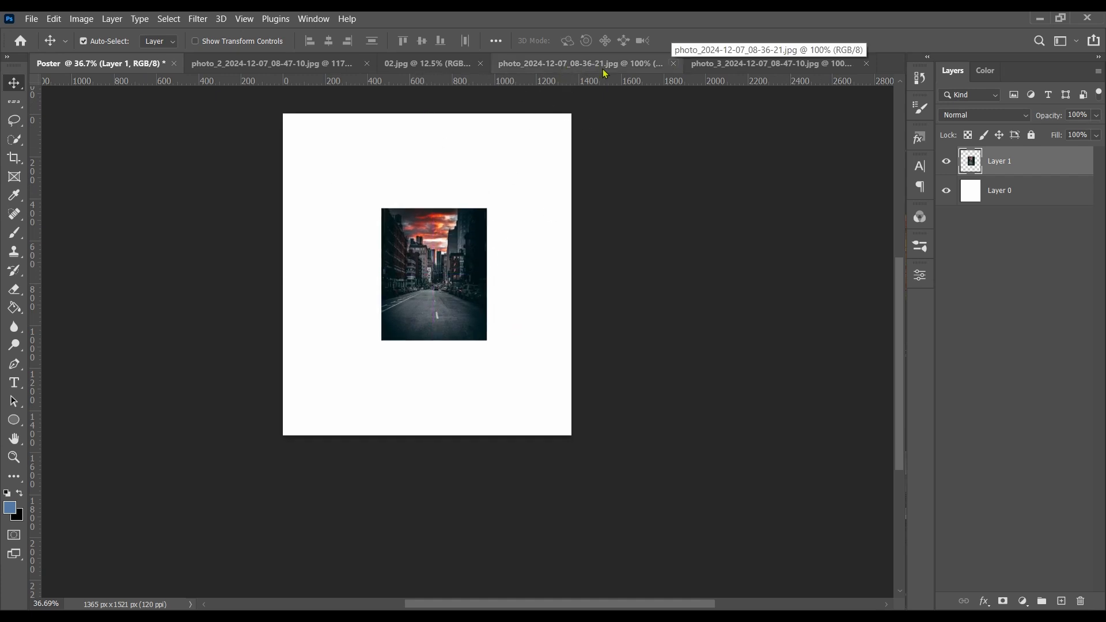
key(ctrl+e)
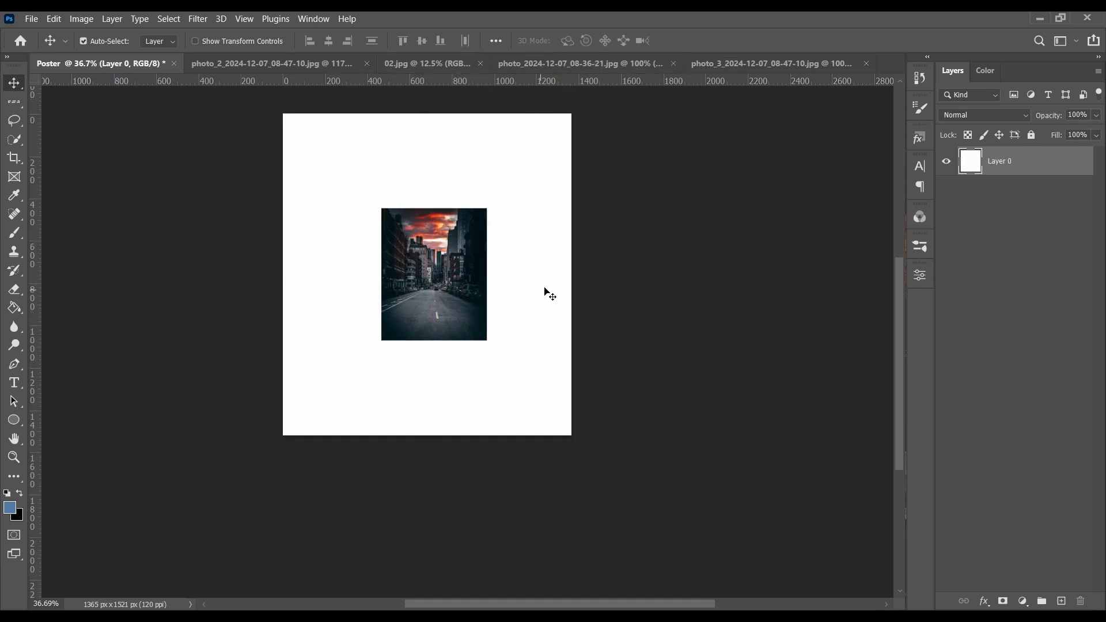
Step: Copy the street photo from photo_2024-12-07_08-36-21 into the Poster document as a new layer and centre it horizontally on the canvas
click(627, 66)
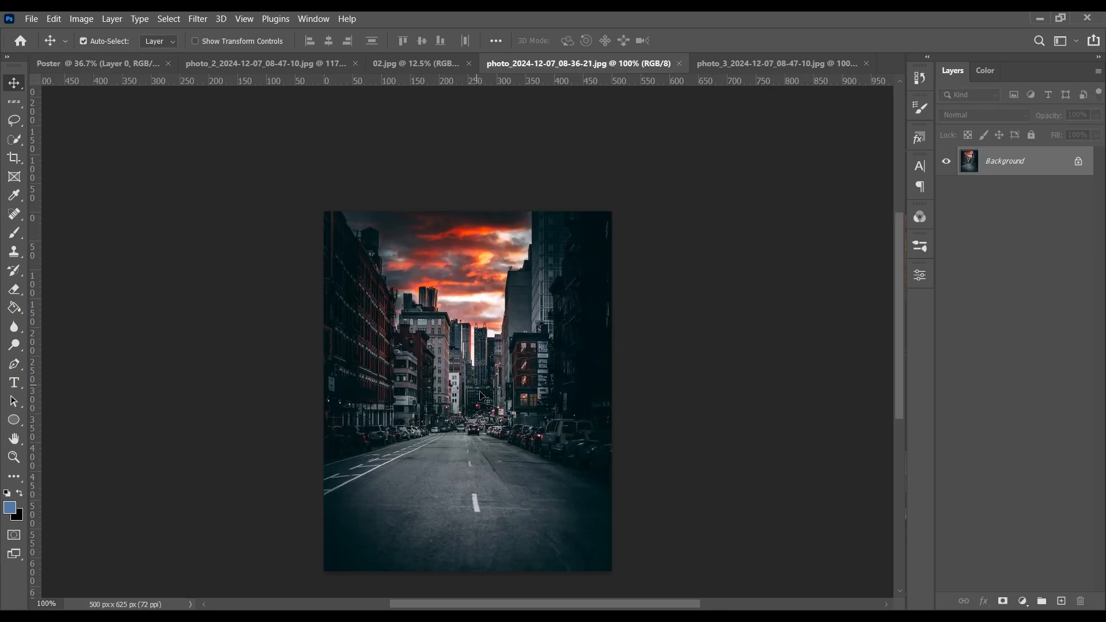
drag(495, 409, 395, 293)
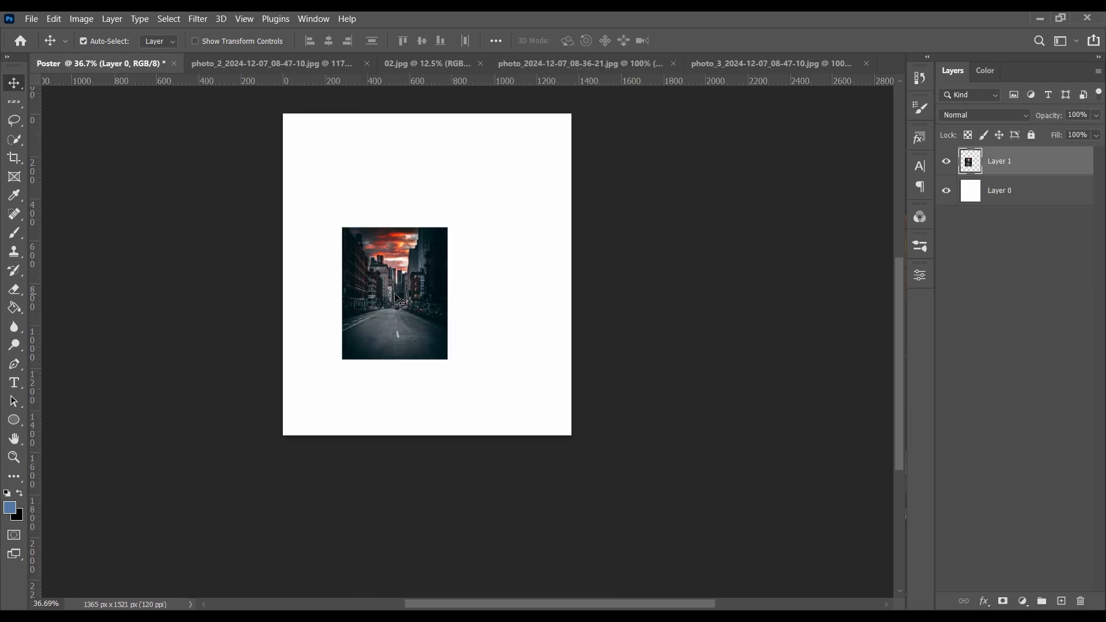
scroll(461, 343, down, 3)
scroll(419, 324, up, 4)
scroll(426, 311, down, 2)
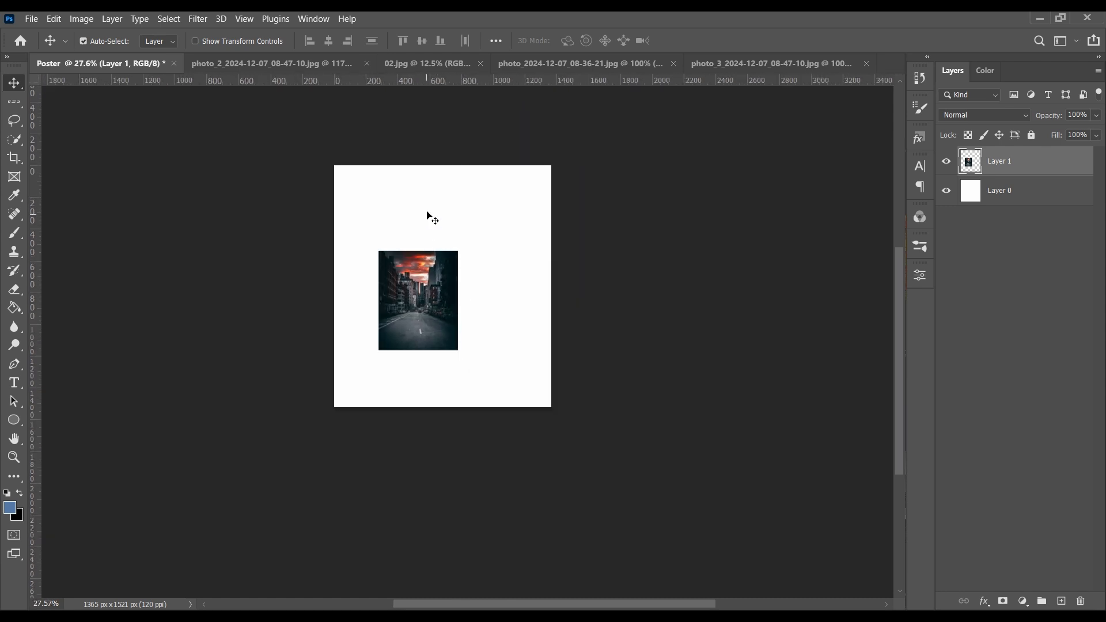
scroll(429, 217, up, 1)
mouse_move(445, 316)
mouse_down()
mouse_move(461, 280)
mouse_move(476, 316)
mouse_move(462, 315)
mouse_up()
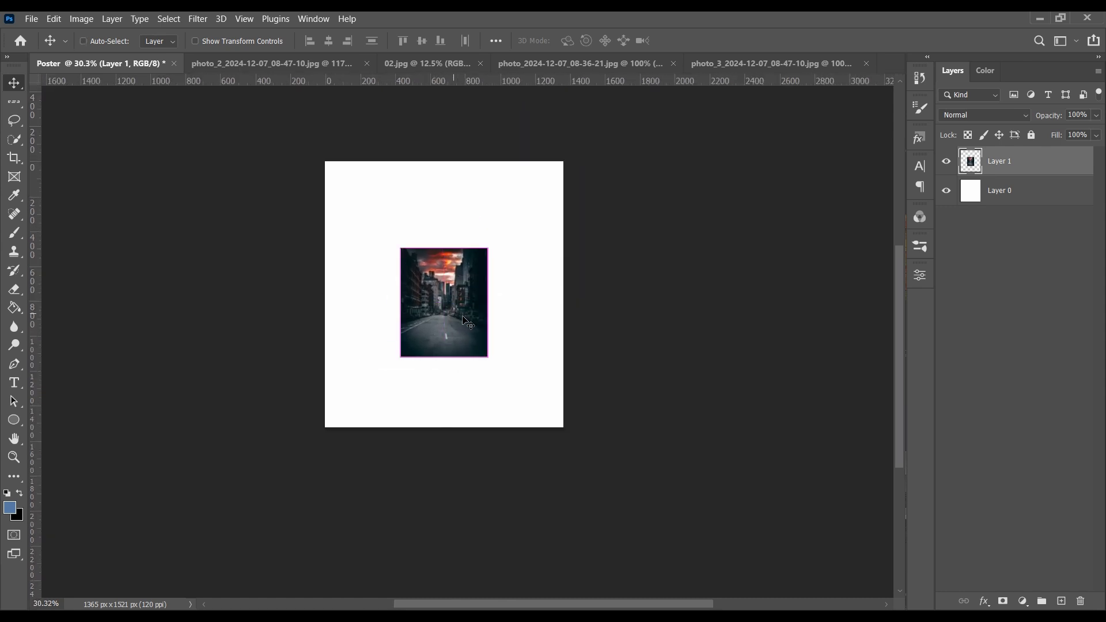
Step: Free-transform the street photo proportionally to span the poster's full width, with its upper edge aligned to the top of the canvas
key(ctrl+t)
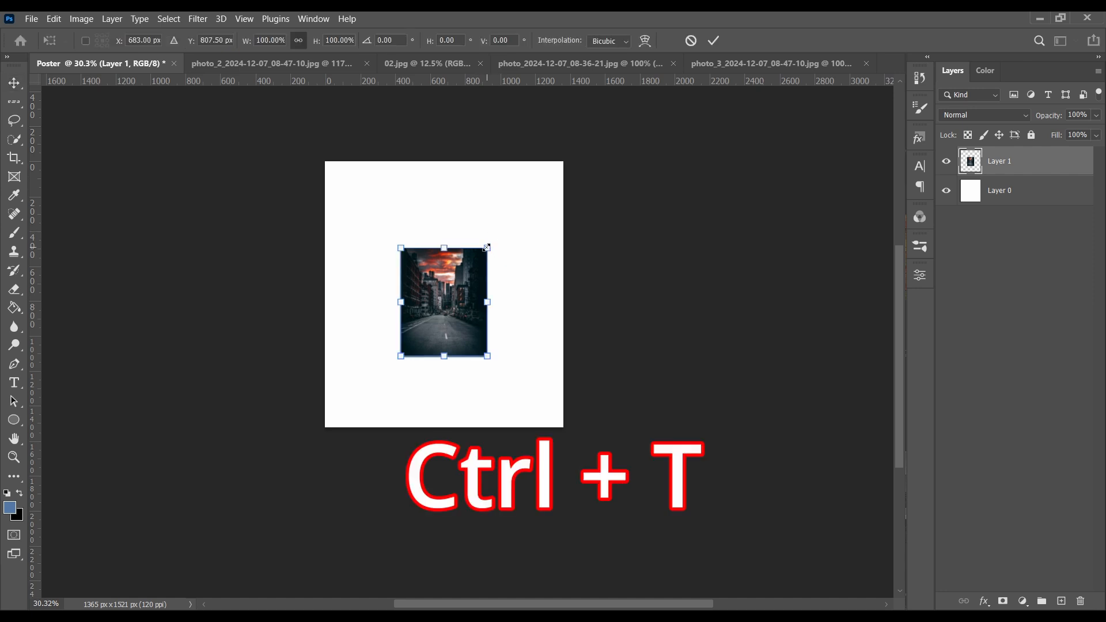
drag(487, 248, 557, 160)
drag(526, 240, 463, 272)
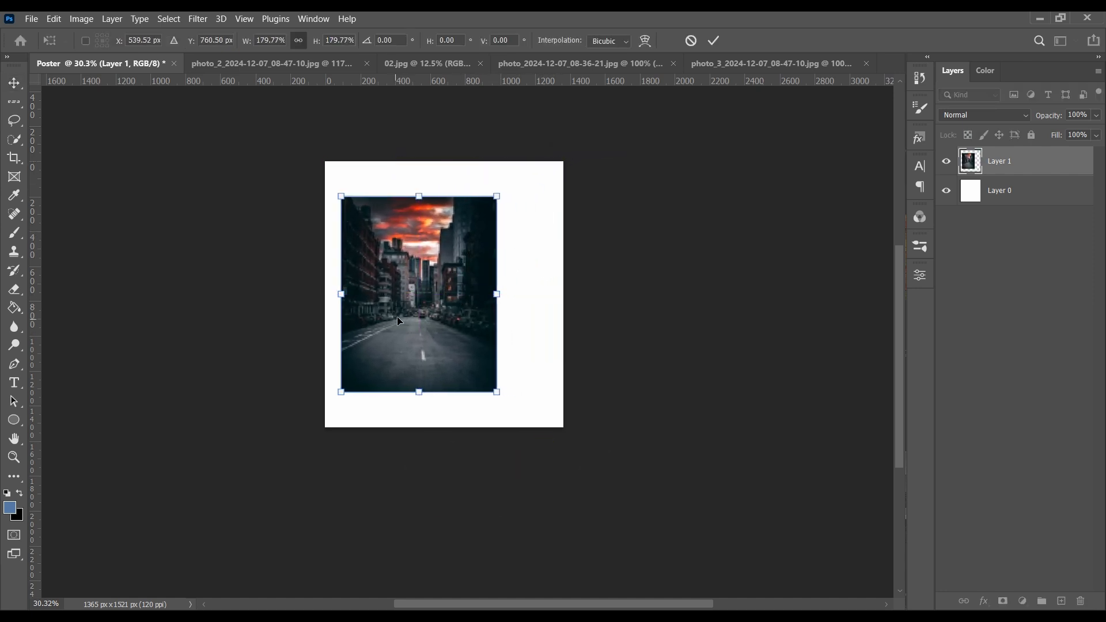
scroll(397, 317, up, 3)
scroll(445, 316, up, 1)
scroll(452, 317, down, 5)
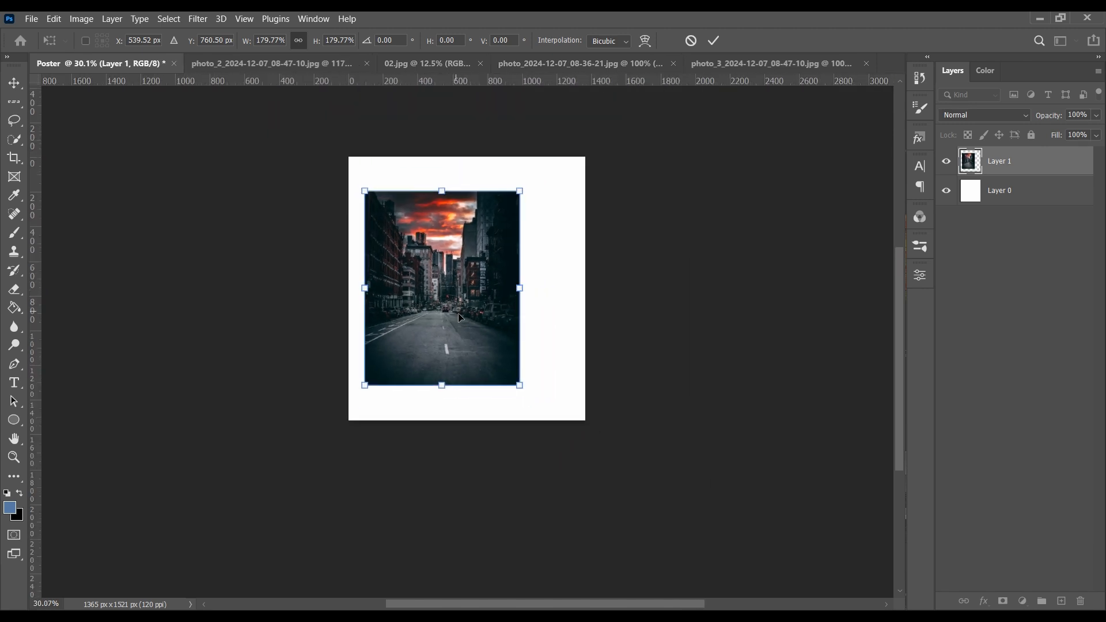
drag(520, 387, 580, 458)
drag(530, 394, 526, 355)
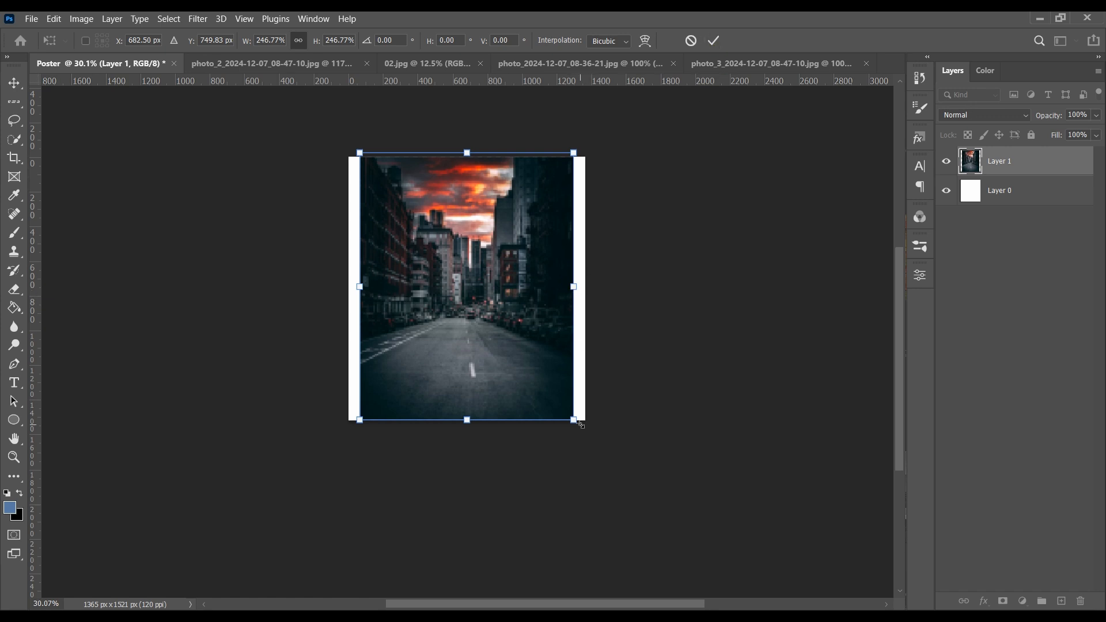
drag(574, 423, 596, 451)
drag(551, 405, 534, 388)
click(714, 40)
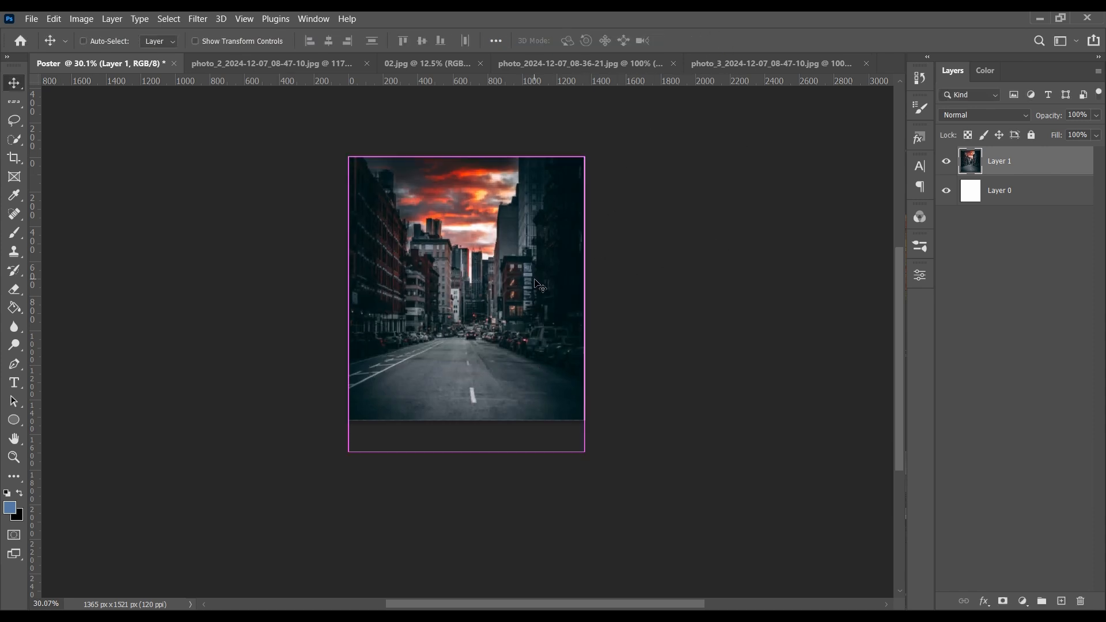
Step: Enlarge the street photo to 103.67% with Free Transform and move it up so it is centred over the whole canvas
key(ctrl+t)
drag(585, 156, 592, 146)
drag(523, 286, 519, 275)
click(714, 40)
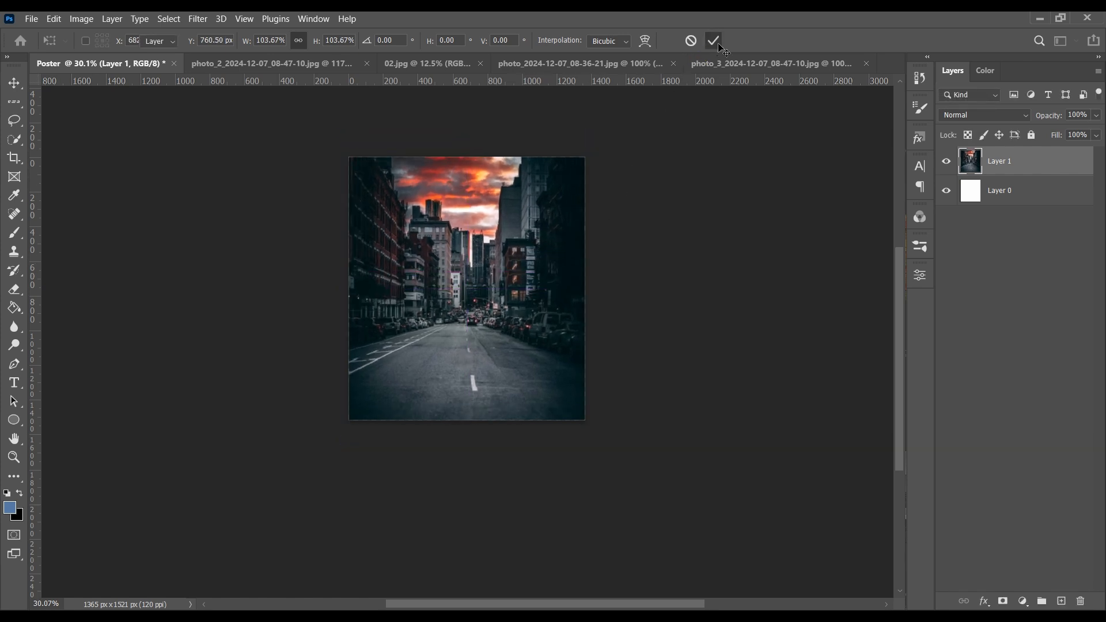
Step: Close the street photo document photo_2024-12-07_08-36-21 and return to the Poster document
scroll(527, 337, down, 2)
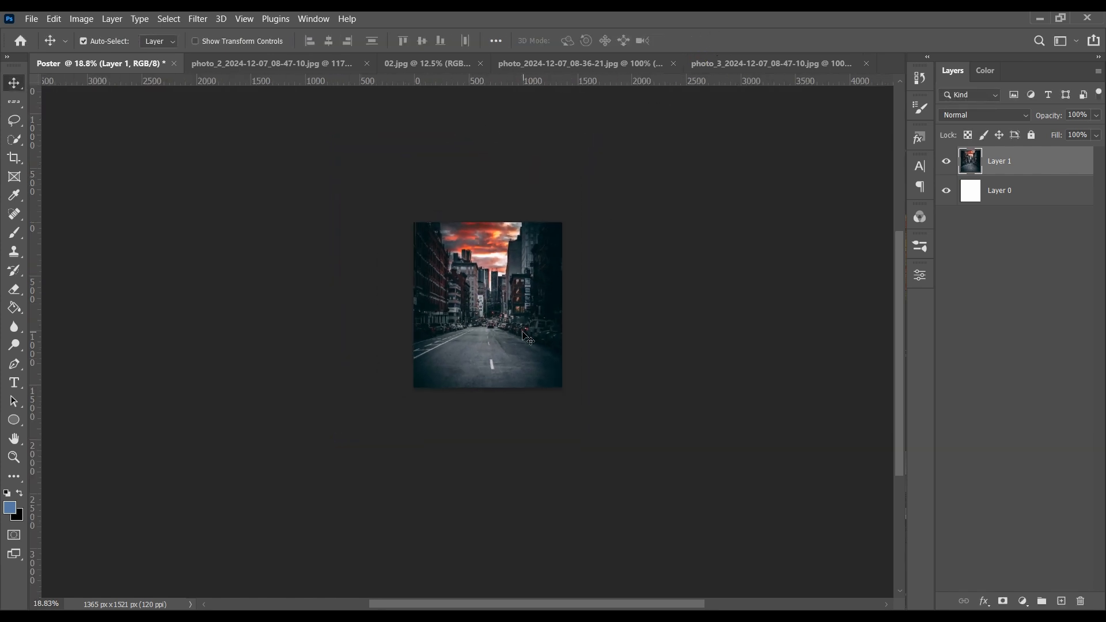
click(559, 60)
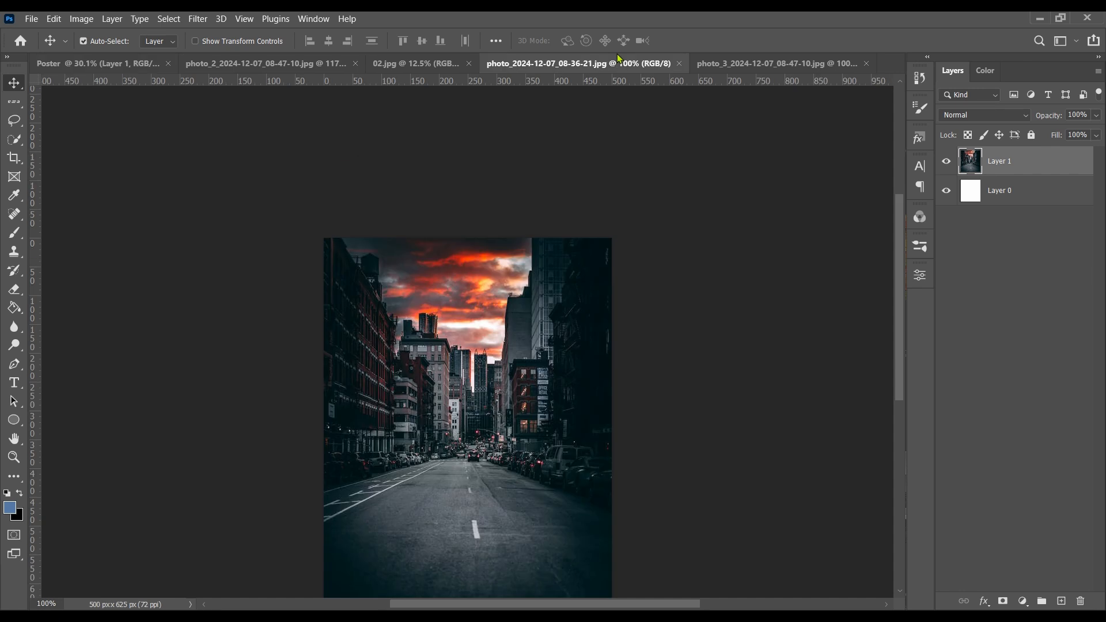
click(680, 63)
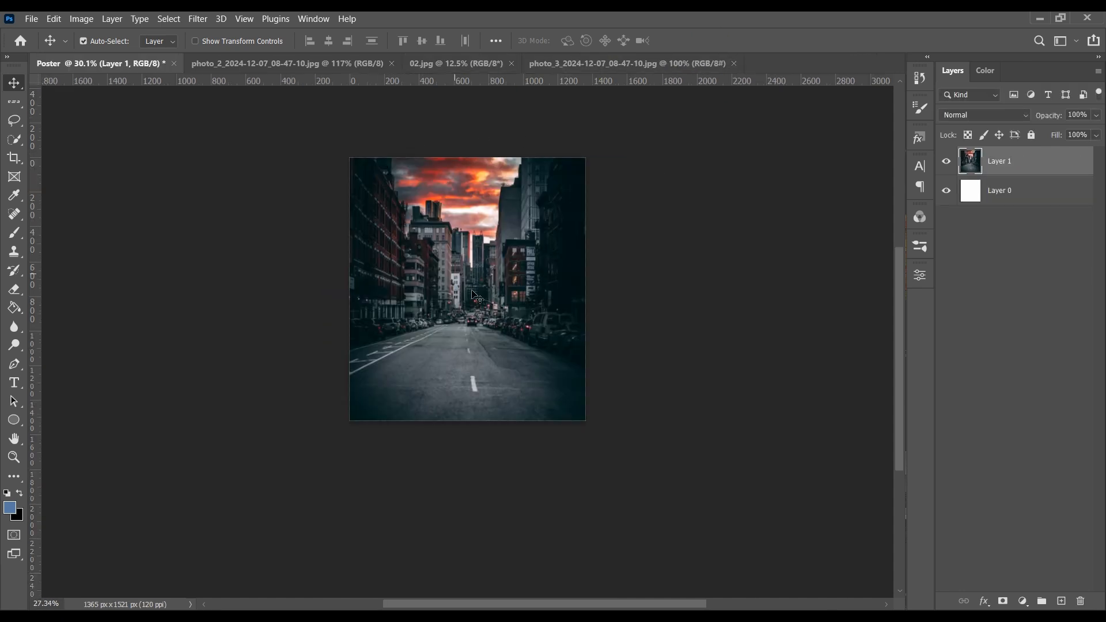
scroll(472, 292, down, 1)
scroll(506, 323, up, 2)
Step: Examine the winged-woman sample in full and in close-up, and view the 02 photo of the woman in the green dress
click(351, 66)
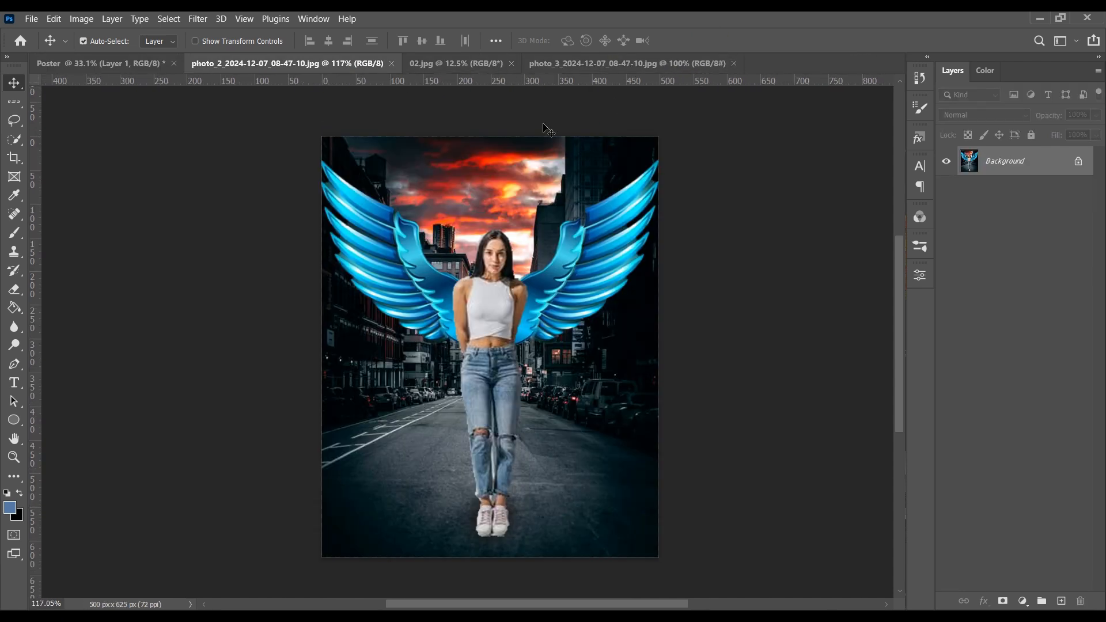
scroll(496, 343, down, 3)
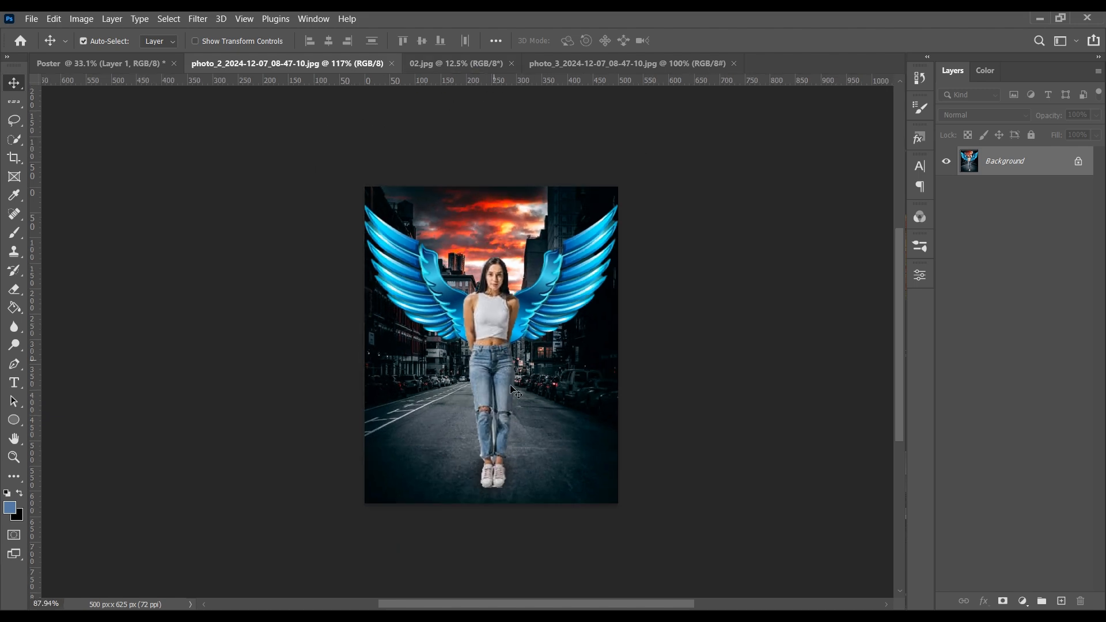
scroll(527, 427, up, 5)
scroll(454, 171, up, 3)
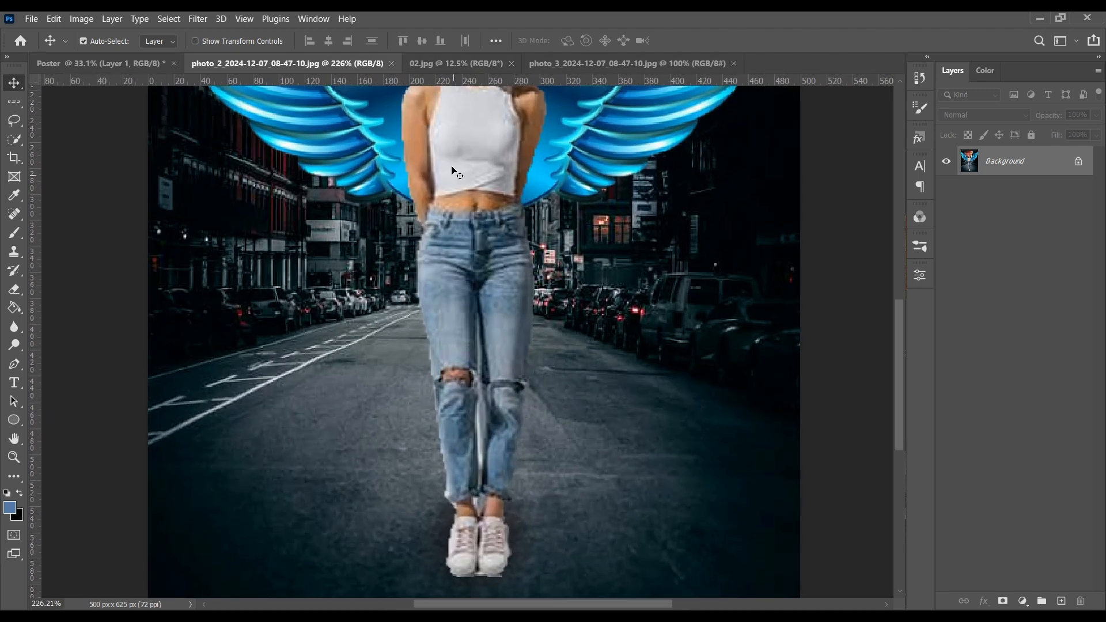
scroll(441, 458, down, 4)
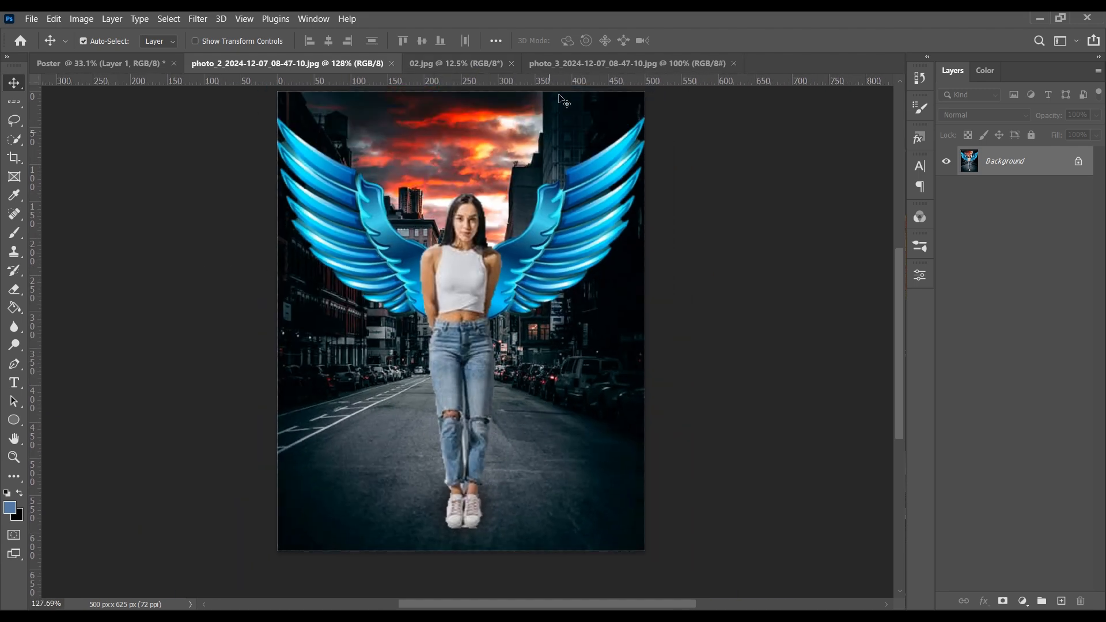
click(478, 65)
scroll(438, 345, down, 1)
scroll(426, 426, up, 1)
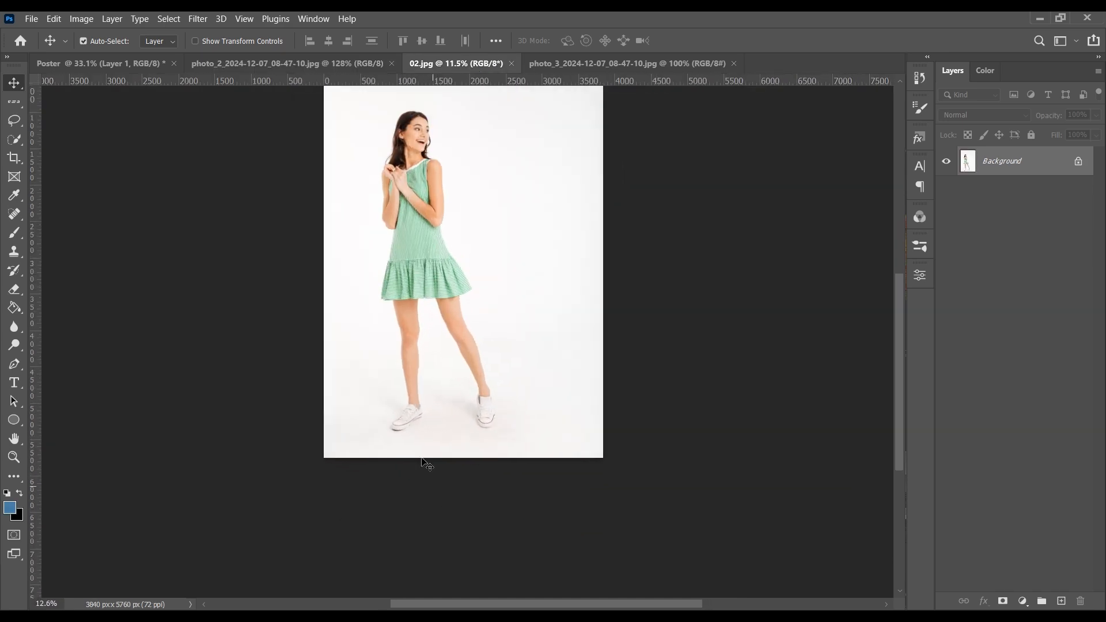
Step: Activate the Quick Selection tool for the 02 photo and enlarge its brush to 1500 px
scroll(403, 368, down, 1)
scroll(406, 326, up, 1)
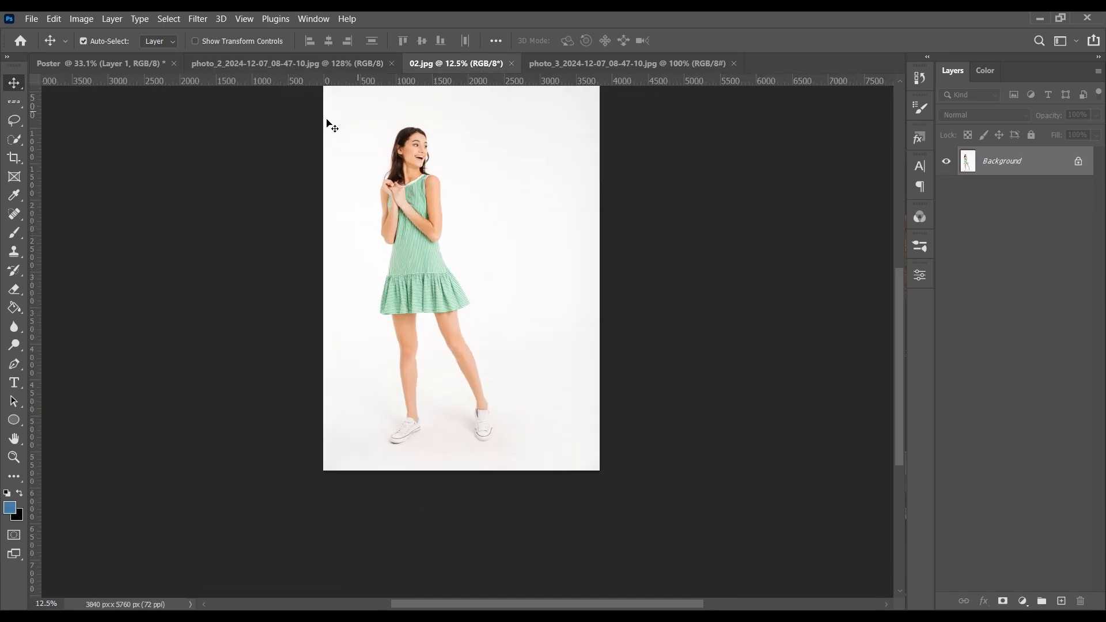
click(15, 143)
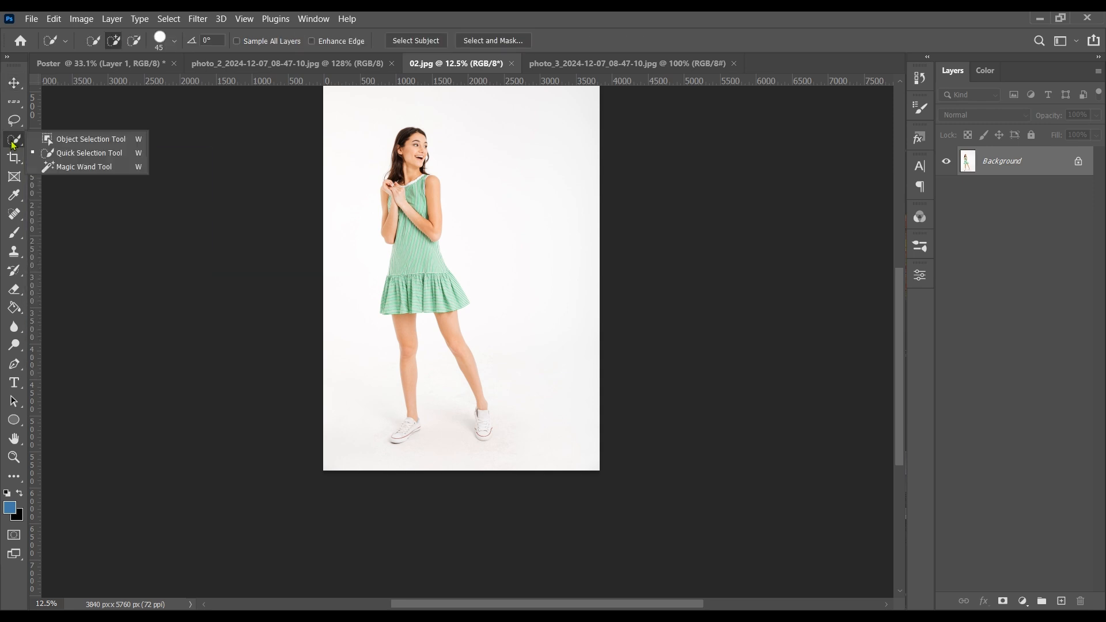
click(68, 153)
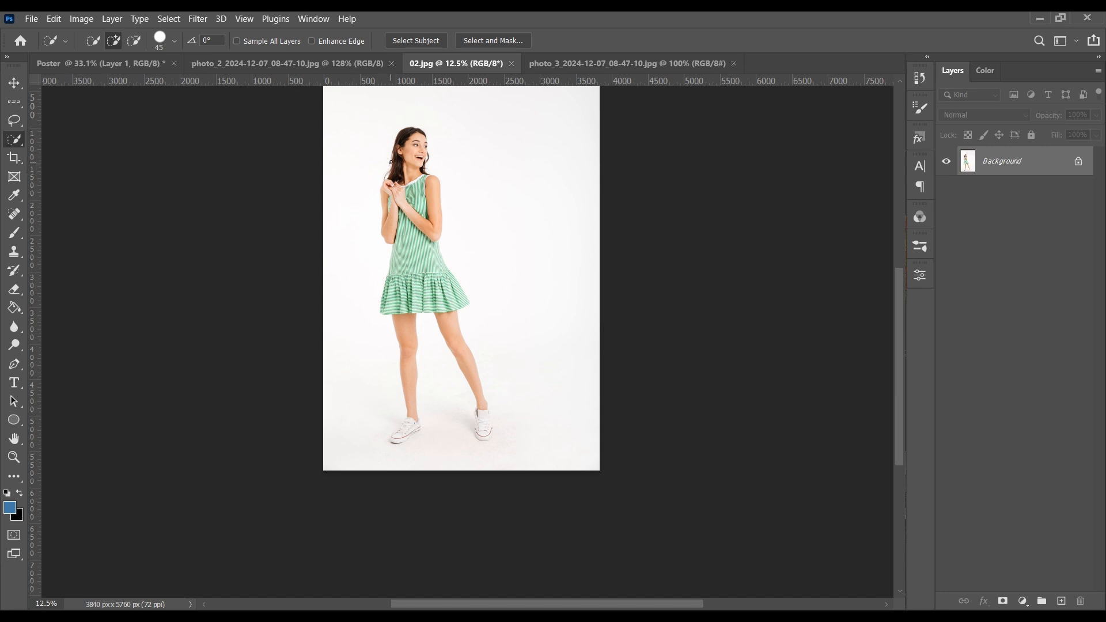
scroll(391, 162, up, 3)
scroll(407, 290, down, 1)
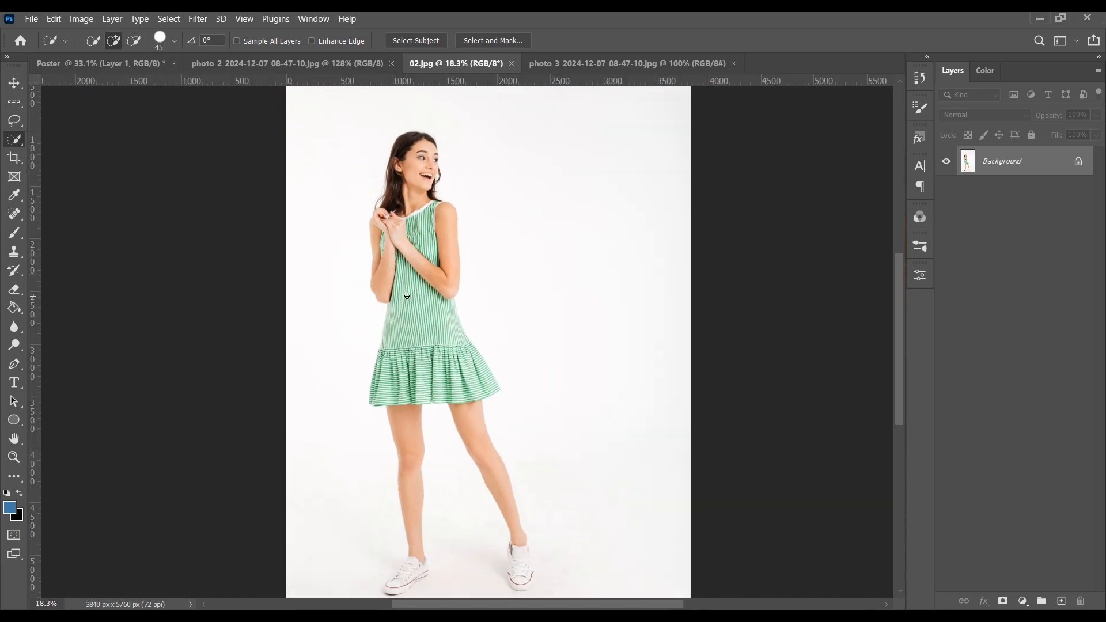
key(bracketright)
key(bracketright)
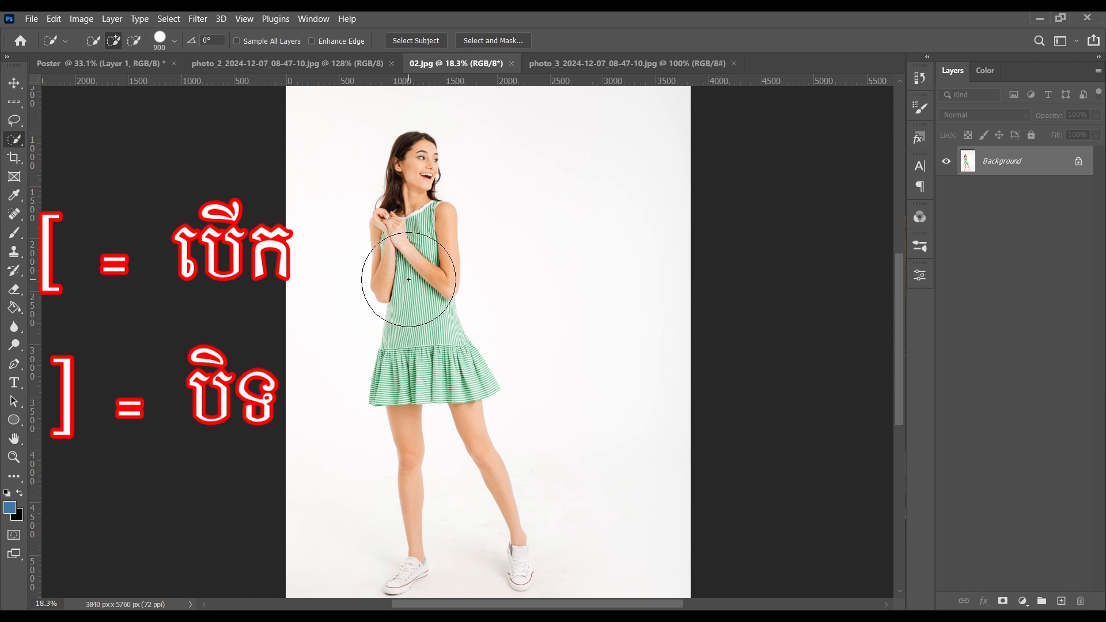
key(bracketright)
key(bracketright)
key(bracketright)
key(bracketright)
key(bracketright)
key(bracketright)
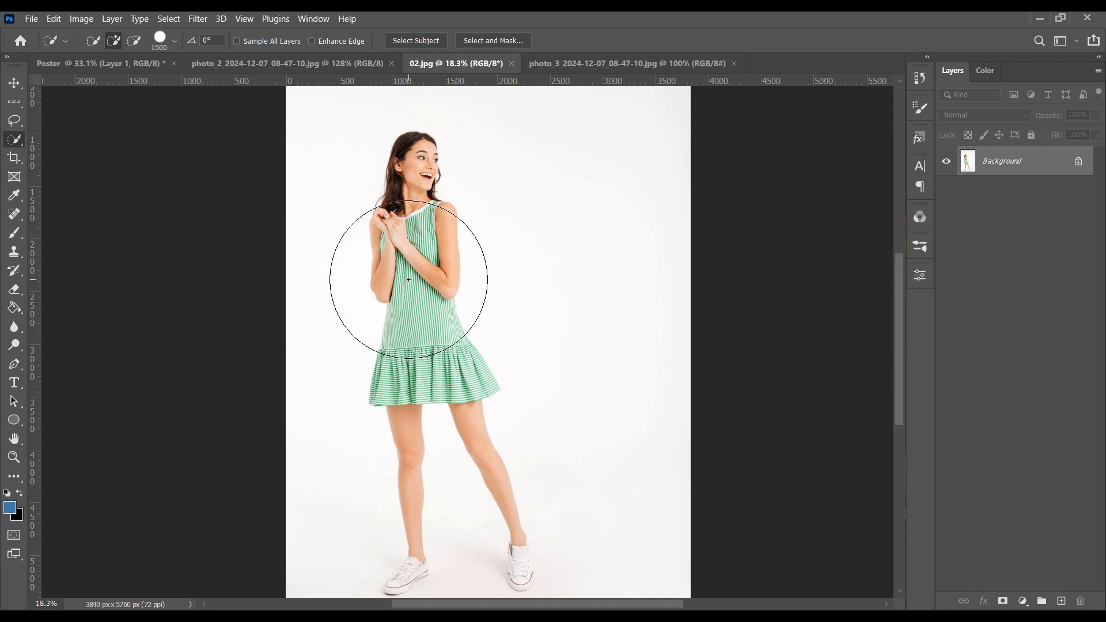
Step: Reduce the Quick Selection brush size to 250 px
key(bracketleft)
key(bracketleft)
key(bracketleft)
key(bracketleft)
key(bracketleft)
key(bracketleft)
key(bracketleft)
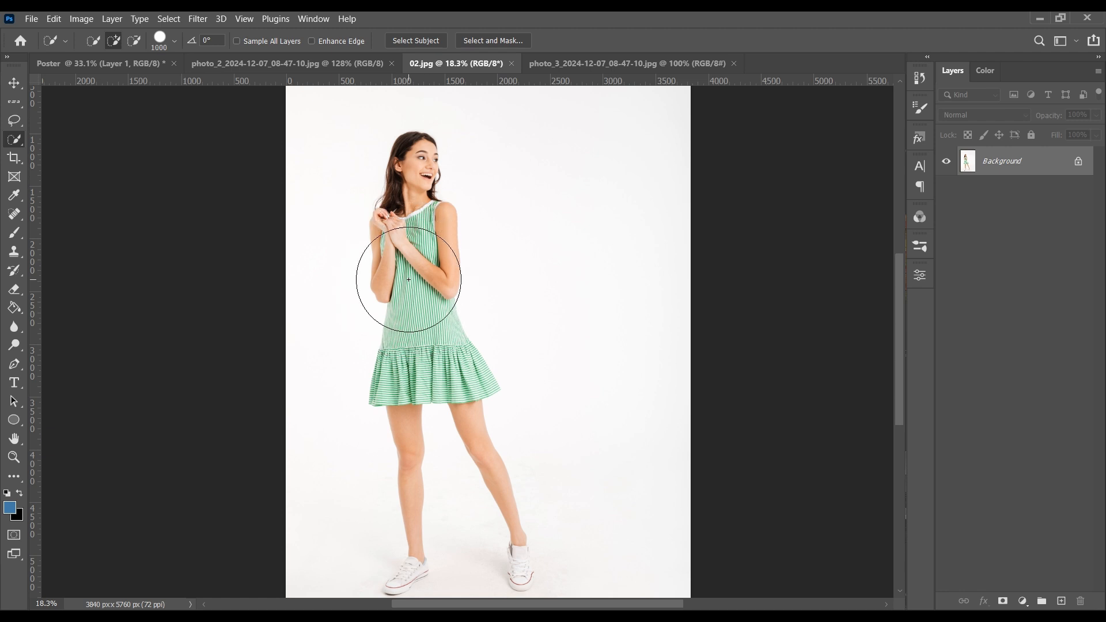
key(bracketleft)
key(bracketleft)
Step: Quick-select the woman's hair, face and neck, continuing down over the upper part of her dress
scroll(411, 276, up, 4)
scroll(412, 273, down, 3)
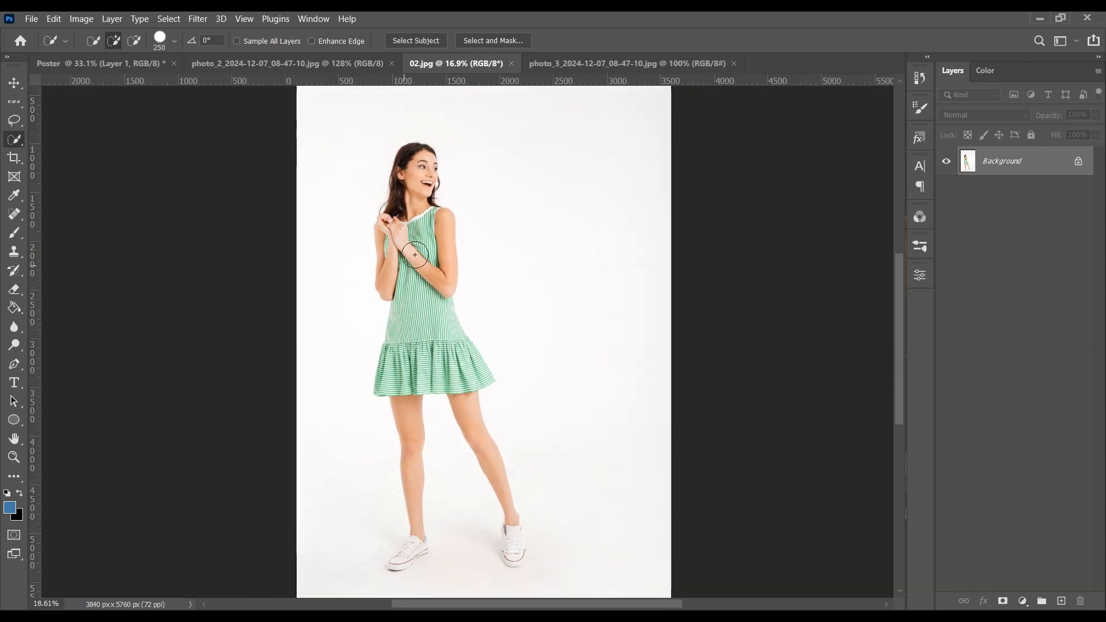
scroll(415, 242, up, 1)
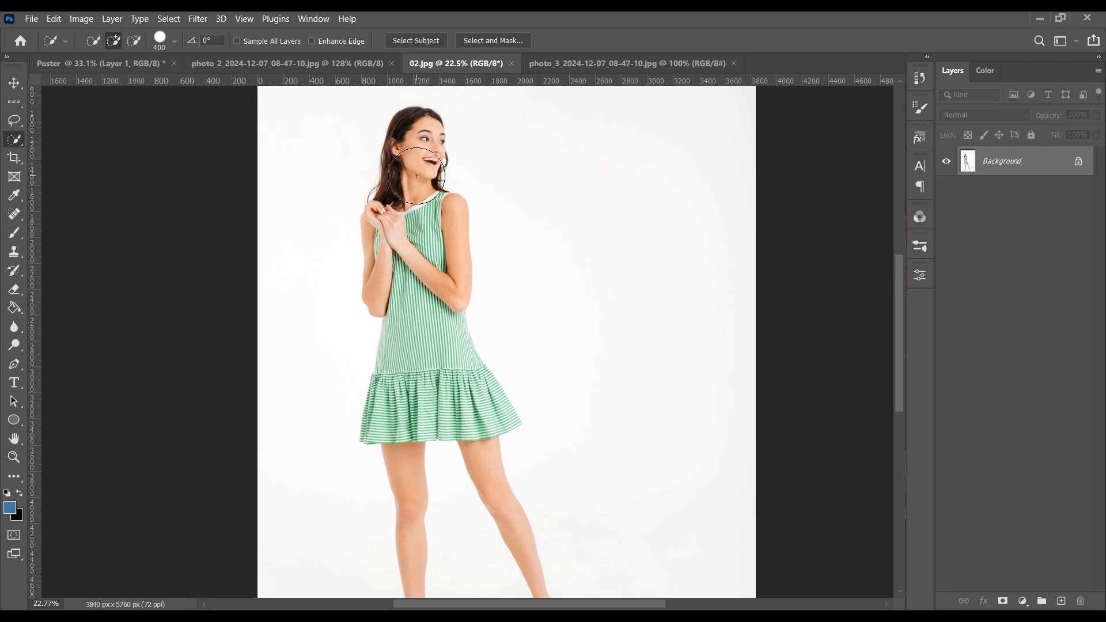
scroll(417, 175, up, 2)
scroll(422, 205, down, 1)
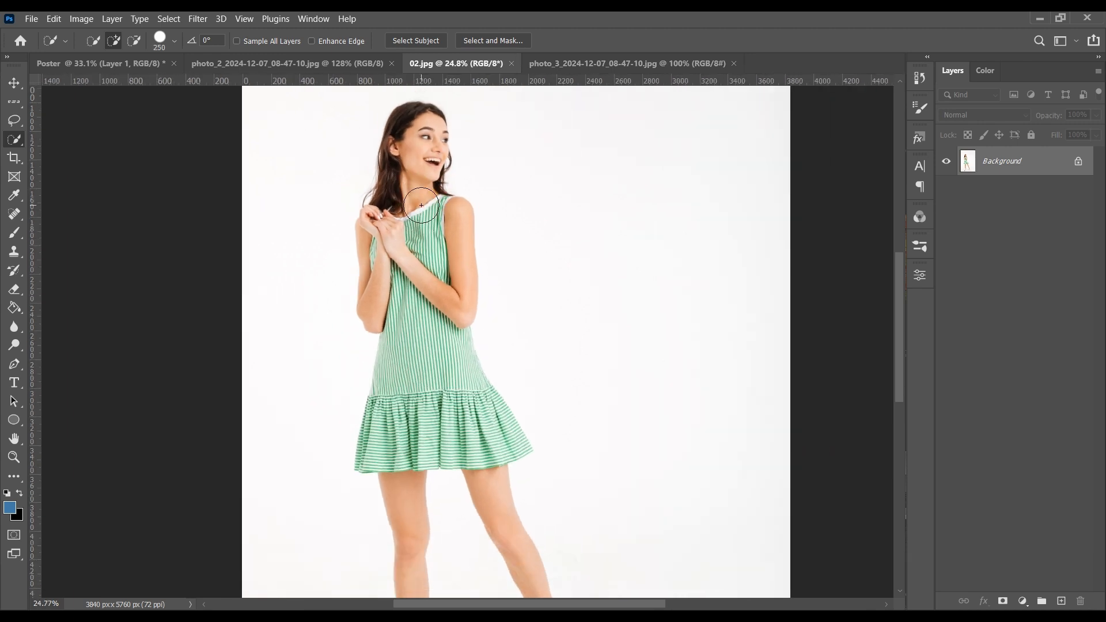
scroll(421, 206, up, 1)
scroll(418, 184, down, 2)
scroll(410, 145, up, 1)
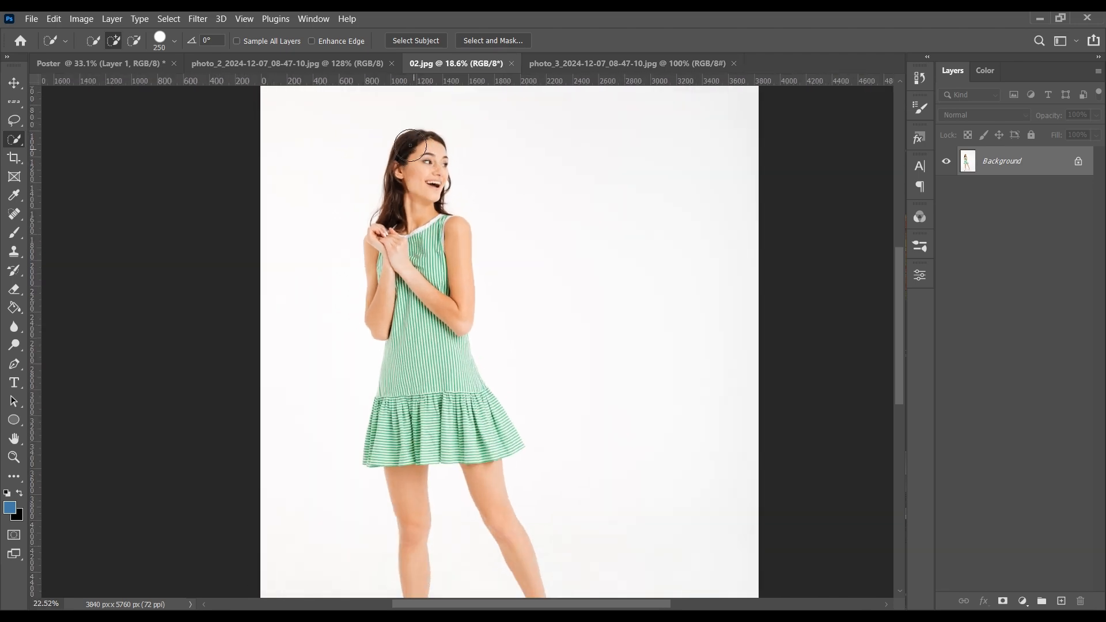
scroll(410, 142, up, 2)
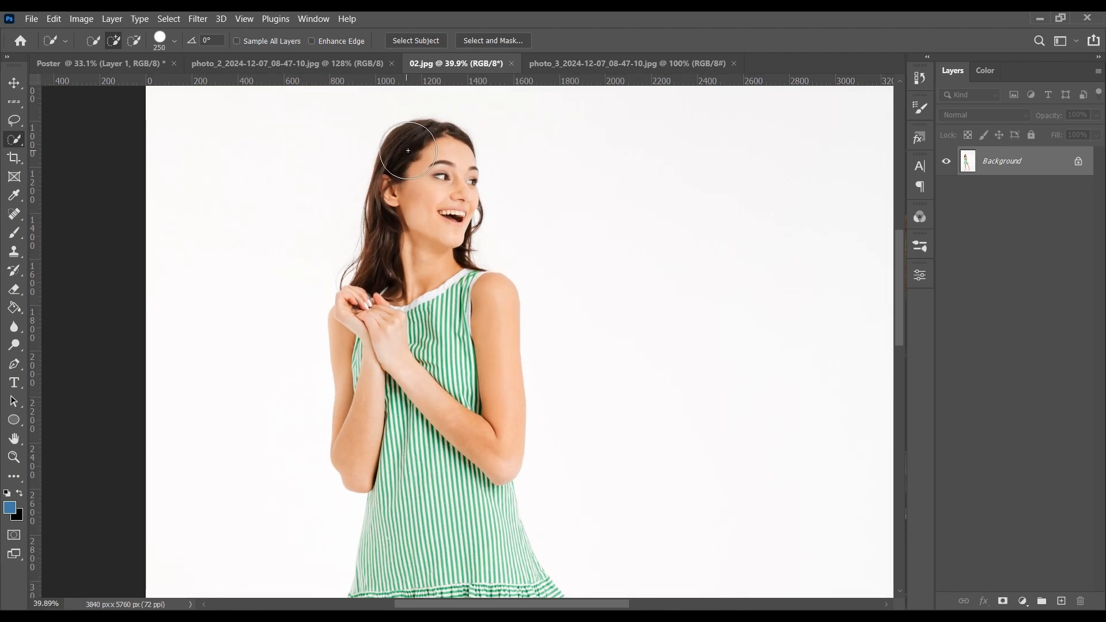
mouse_move(413, 152)
mouse_down()
mouse_move(364, 282)
mouse_move(401, 247)
mouse_move(449, 378)
mouse_up()
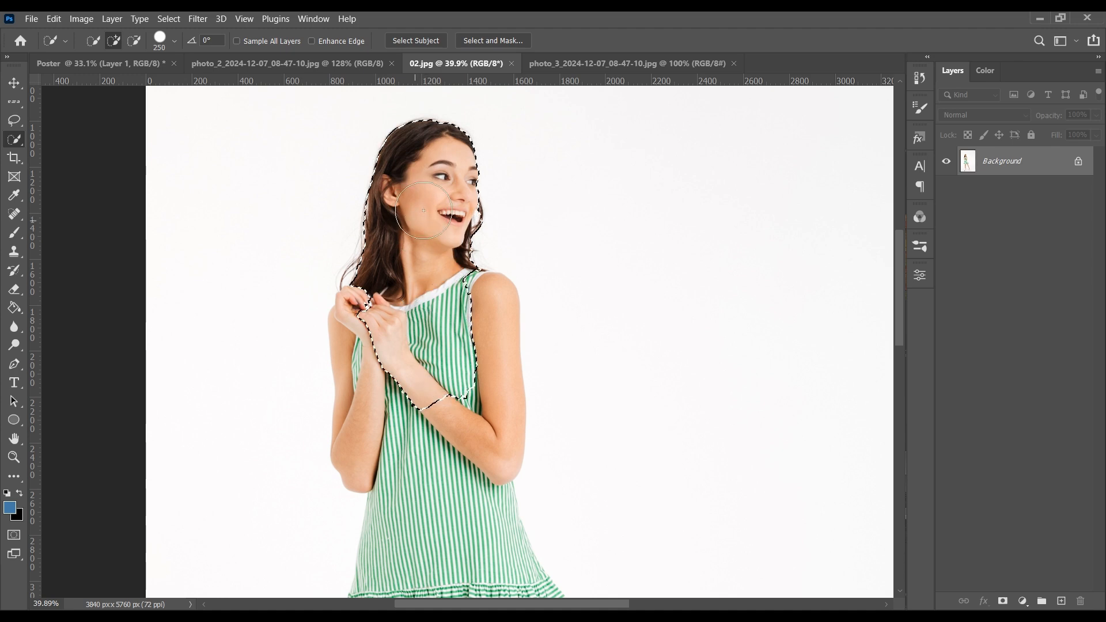
Step: Add both of the woman's arms and her clasped hands to the selection
scroll(446, 447, up, 3)
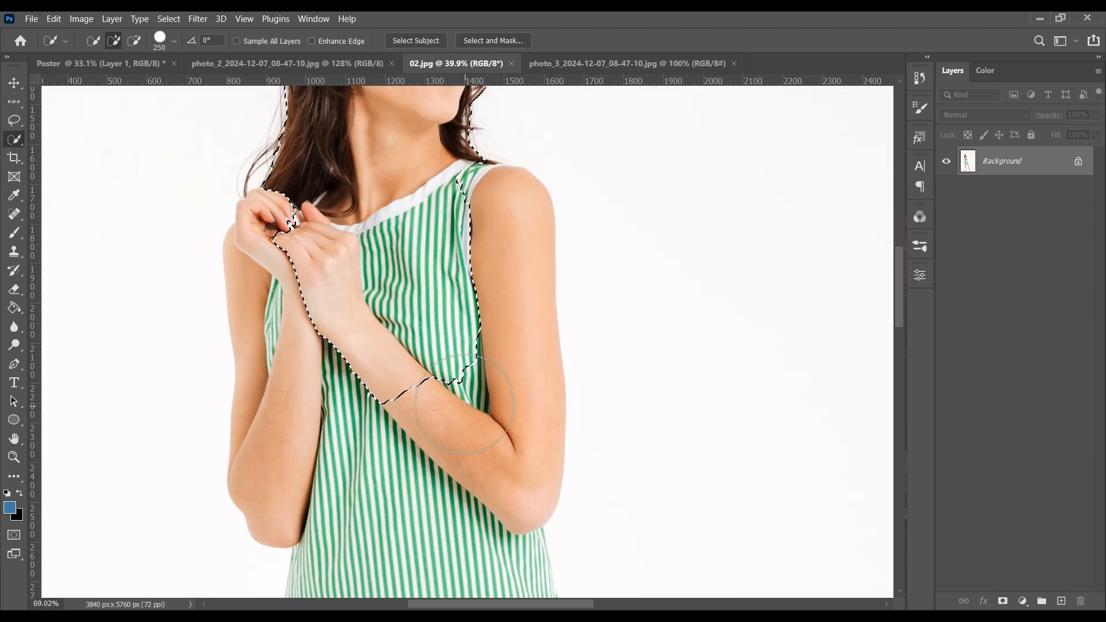
scroll(439, 350, down, 2)
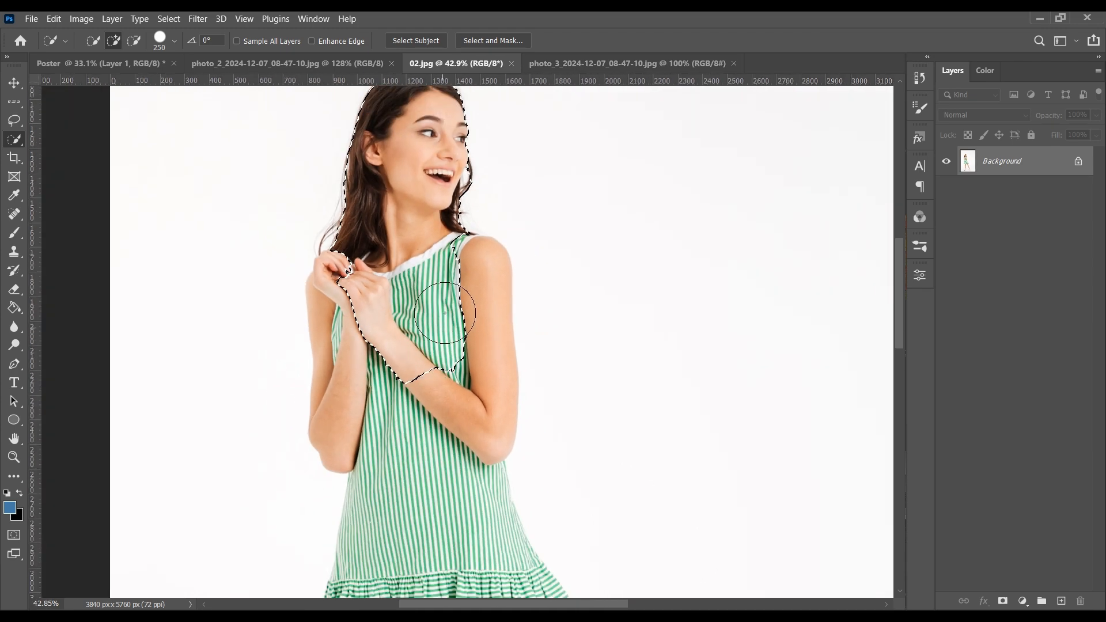
drag(443, 266, 494, 358)
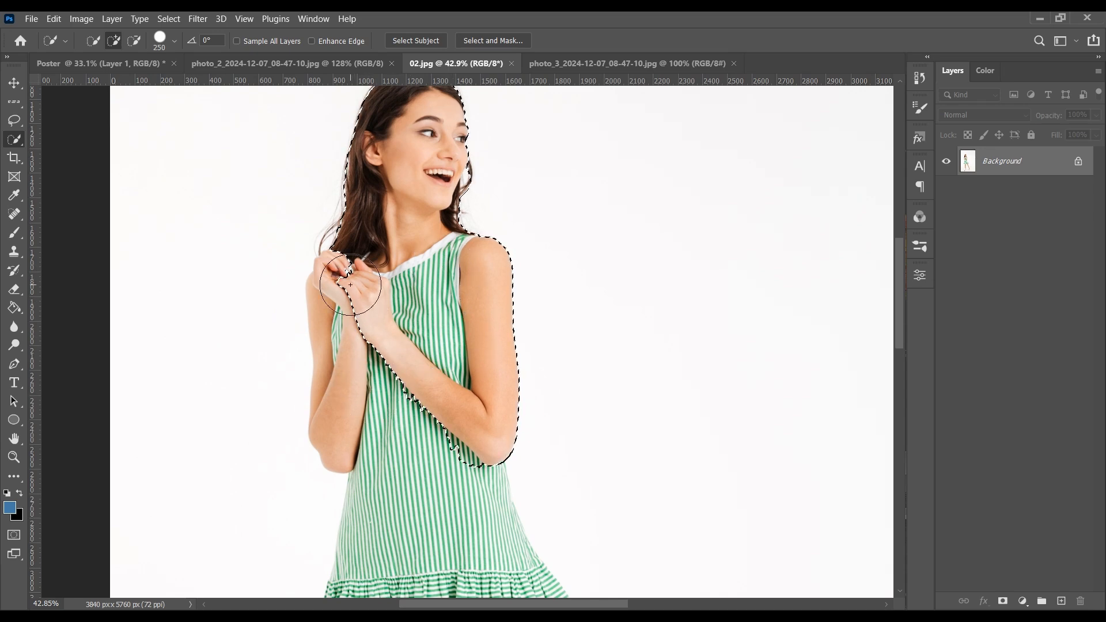
mouse_move(350, 285)
mouse_down()
mouse_move(354, 375)
mouse_move(362, 294)
mouse_up()
scroll(424, 303, down, 2)
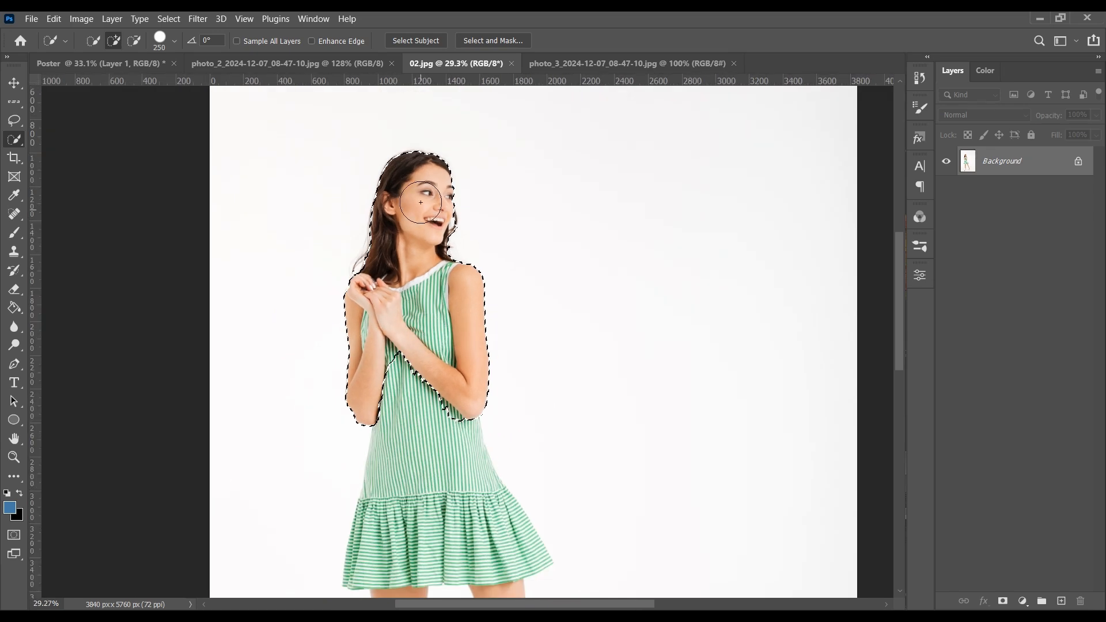
Step: Extend the selection down through the dress and along the outstretched leg to the ankle
scroll(419, 399, down, 2)
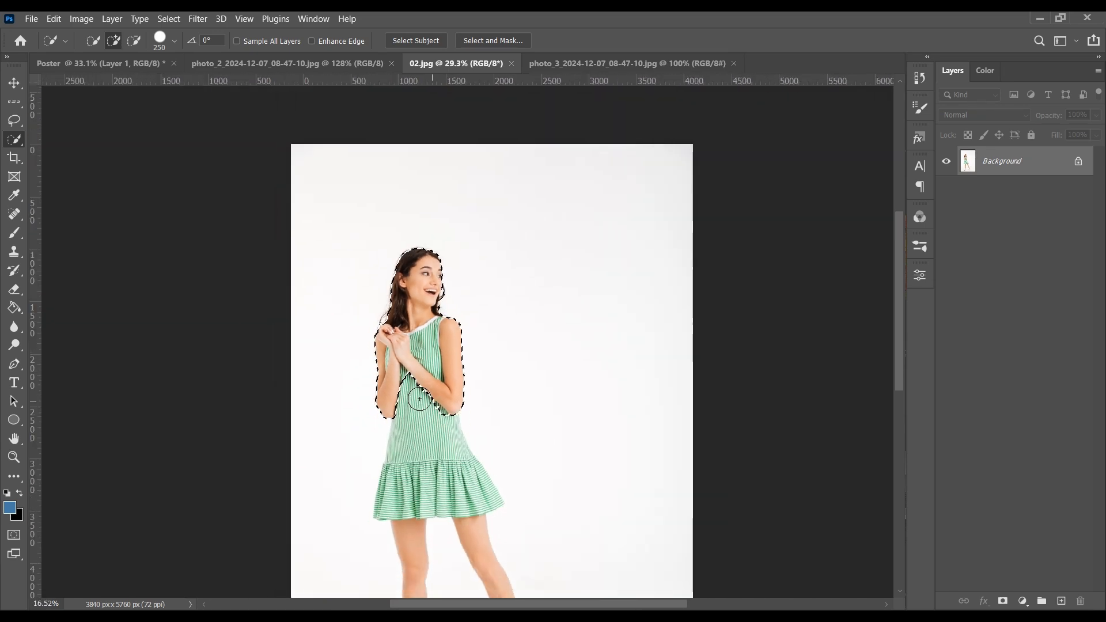
scroll(398, 413, down, 2)
scroll(414, 445, up, 2)
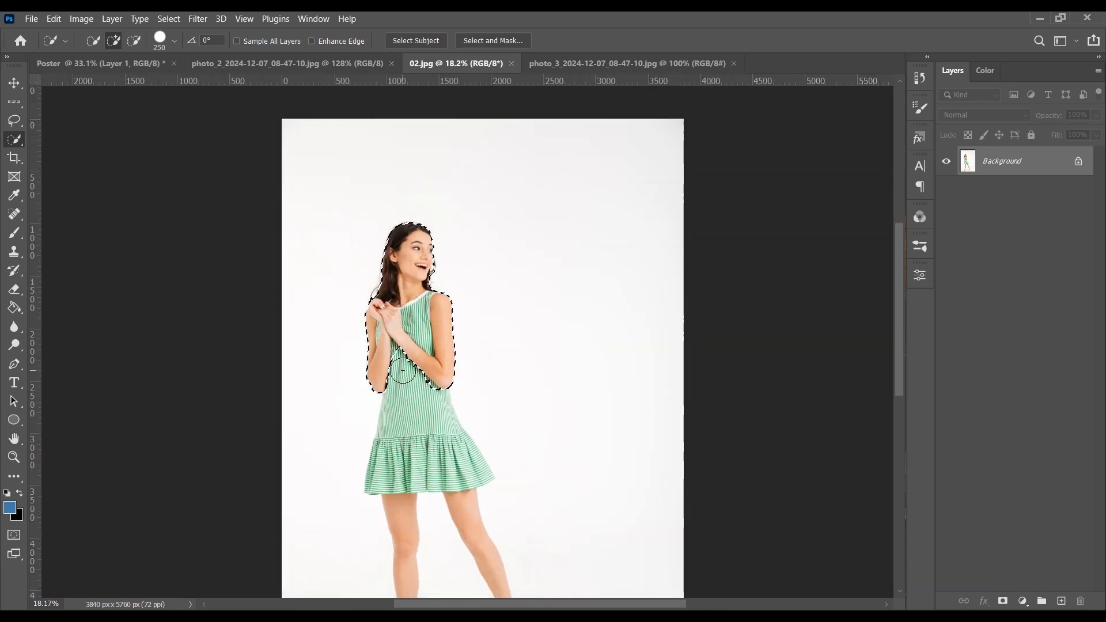
scroll(408, 324, down, 2)
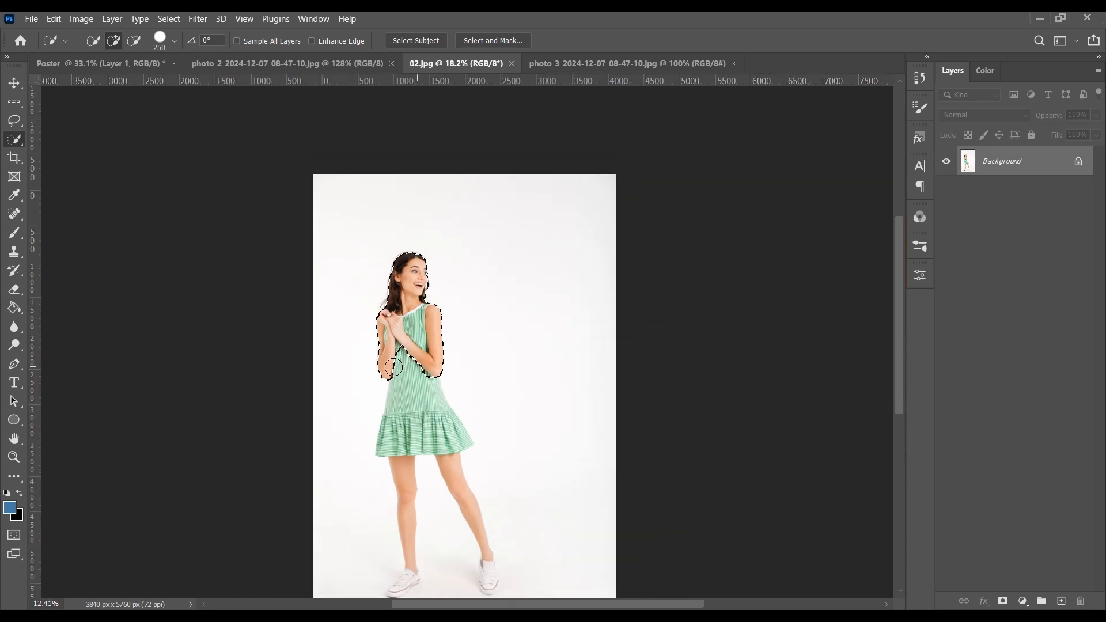
scroll(411, 496, up, 2)
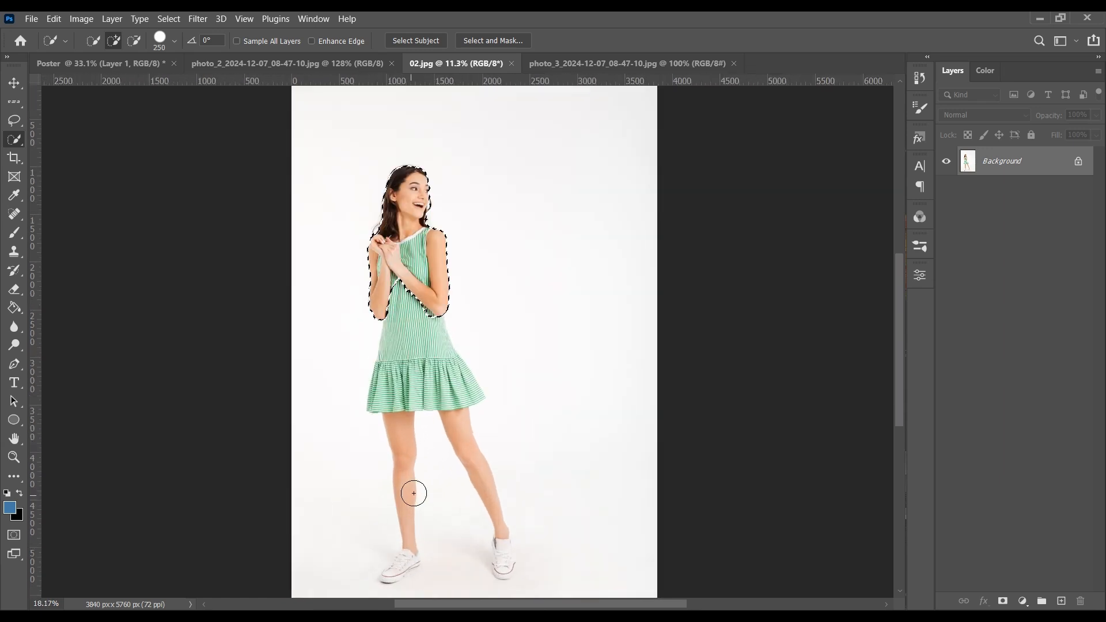
mouse_move(408, 255)
mouse_down()
mouse_move(419, 380)
mouse_move(451, 344)
mouse_move(493, 458)
mouse_up()
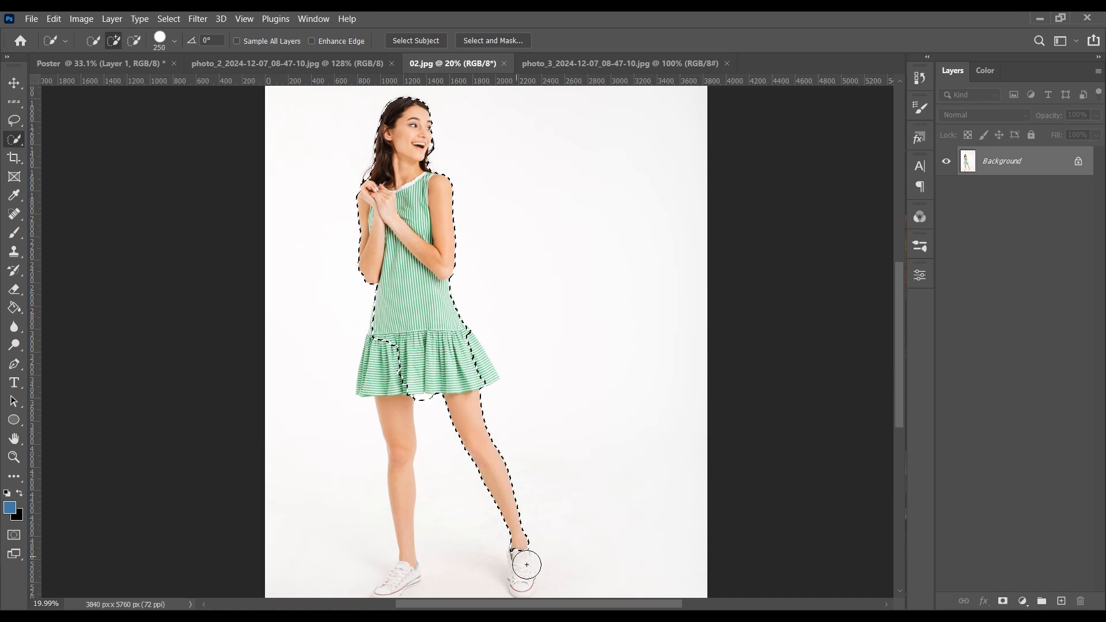
Step: Reduce the selection brush to 150 px and add the white sneaker on the outstretched leg to the selection
scroll(527, 565, up, 2)
scroll(506, 519, down, 4)
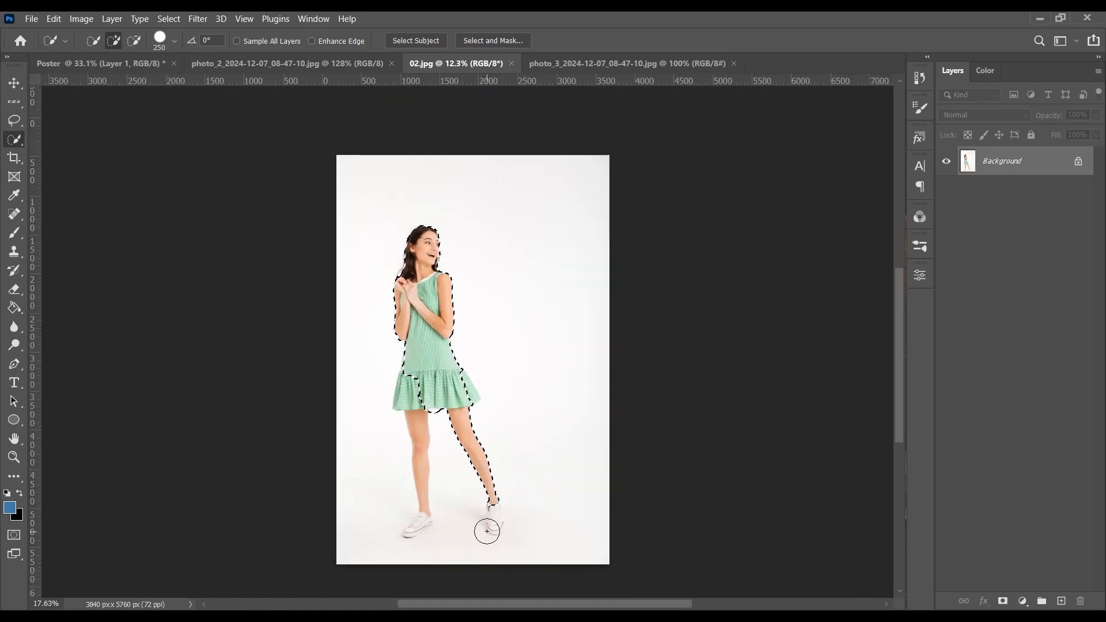
scroll(487, 531, up, 5)
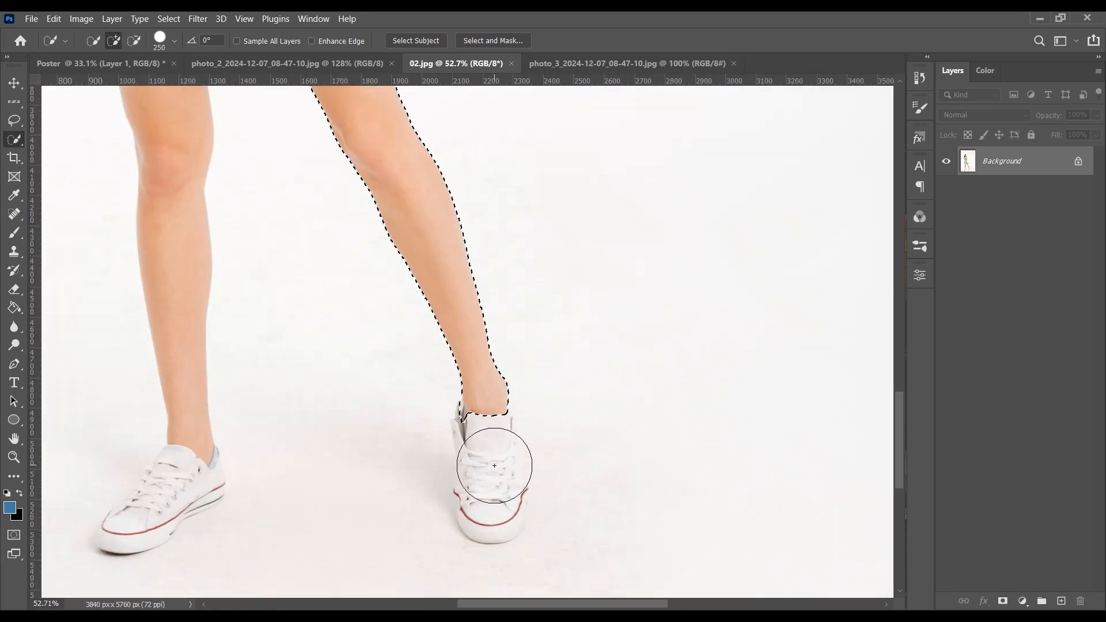
key(bracketleft)
key(bracketleft)
key(bracketleft)
mouse_move(487, 456)
mouse_down()
mouse_move(487, 444)
mouse_move(489, 526)
mouse_up()
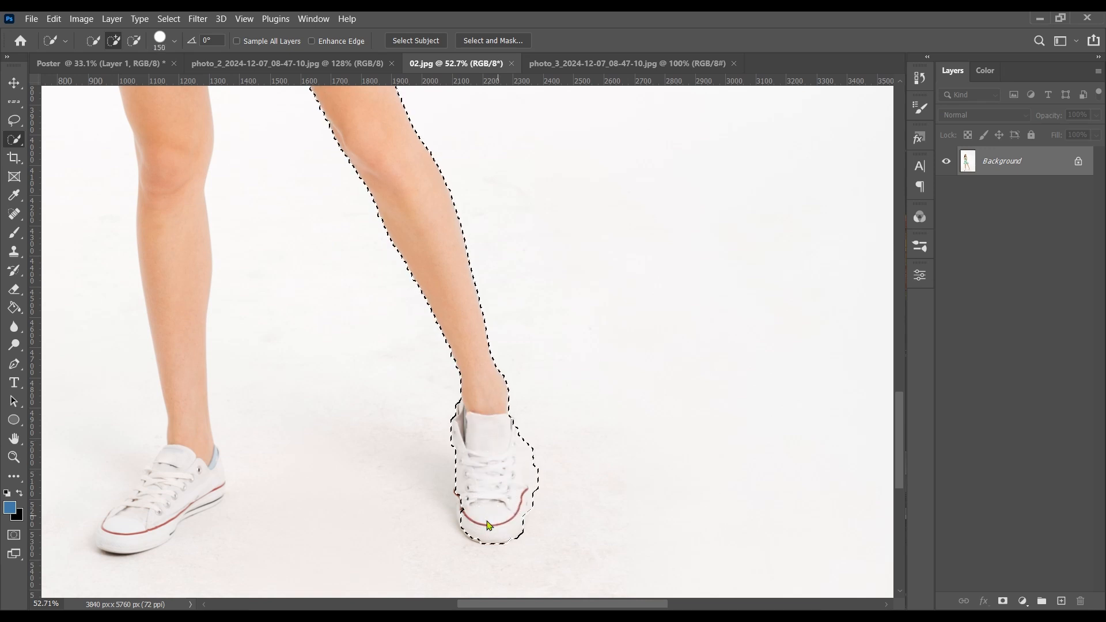
drag(472, 433, 475, 429)
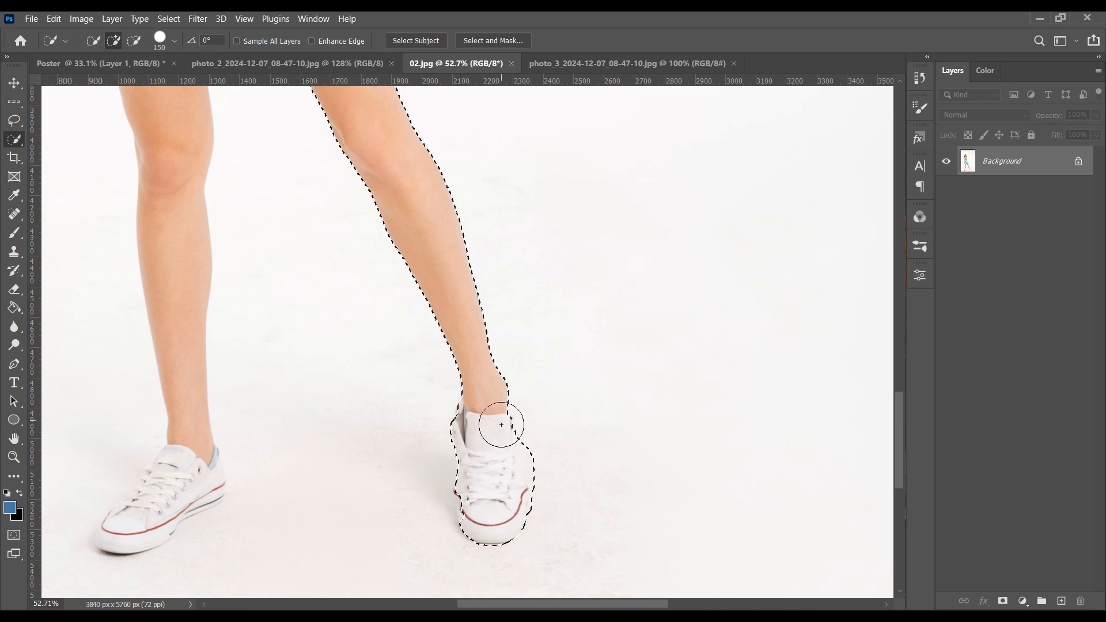
Step: Add the skirt's left part, the straight leg and its sneaker to the selection
scroll(480, 429, down, 8)
scroll(343, 291, up, 4)
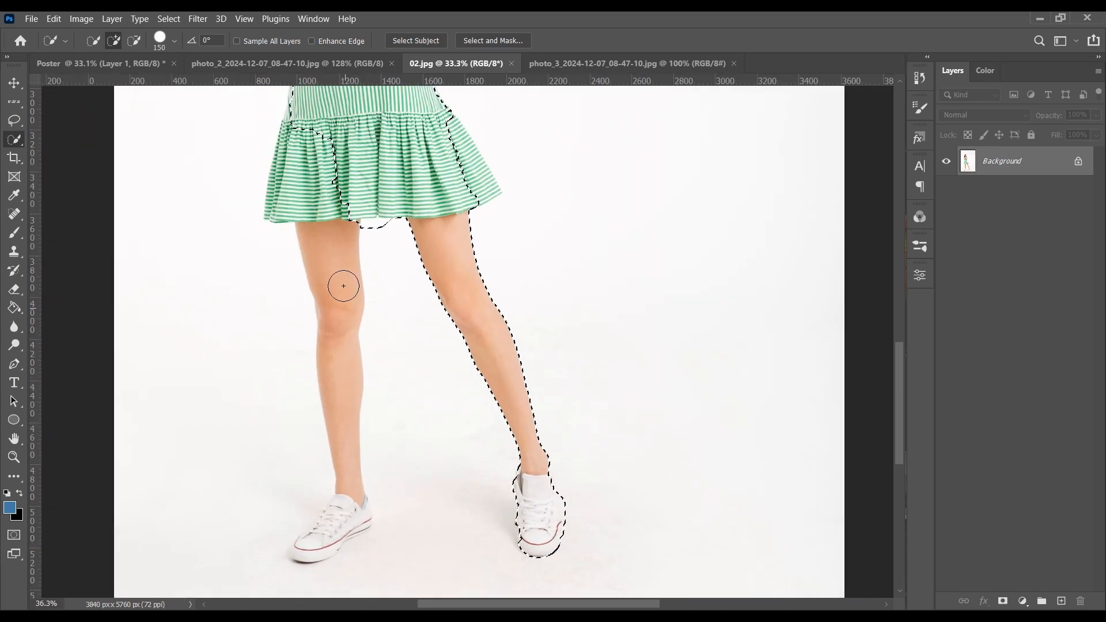
drag(312, 141, 314, 208)
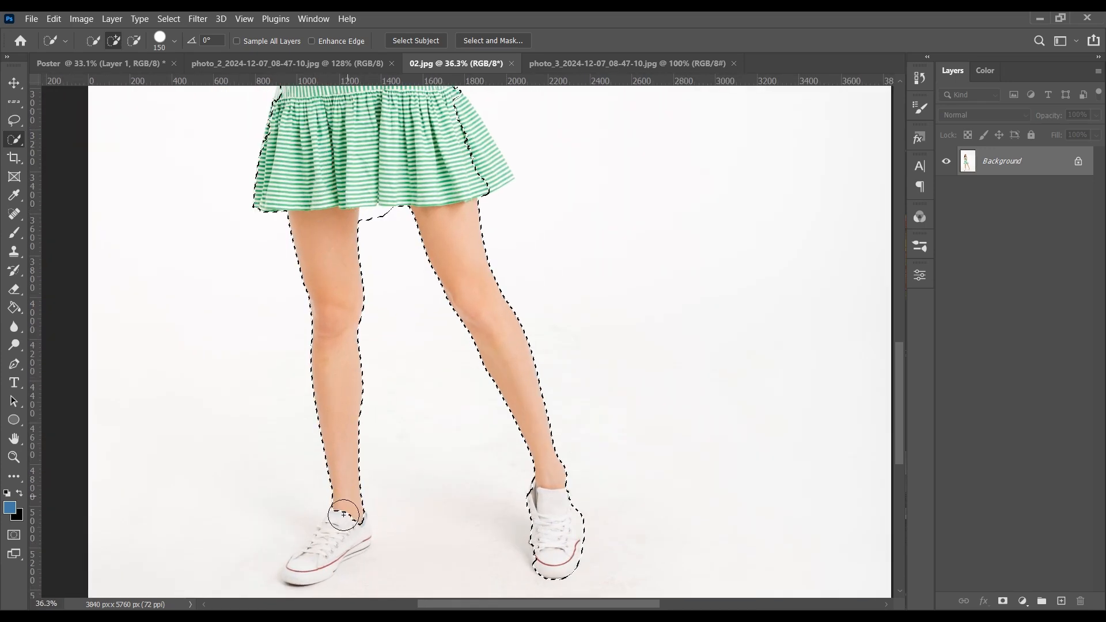
scroll(327, 546, up, 2)
mouse_move(308, 551)
mouse_down()
mouse_move(347, 526)
mouse_move(359, 551)
mouse_move(348, 540)
mouse_move(374, 523)
mouse_move(372, 509)
mouse_move(290, 569)
mouse_move(326, 537)
mouse_up()
scroll(326, 538, down, 2)
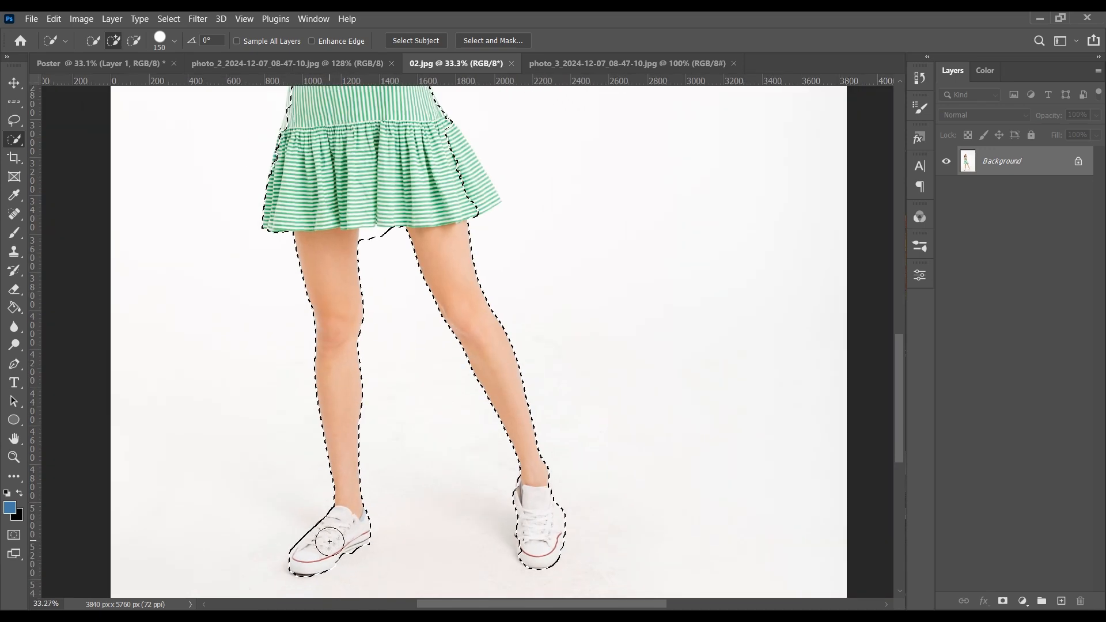
Step: Subtract the floor shadow beneath the straight leg's sneaker from the selection
scroll(346, 536, up, 2)
scroll(314, 444, down, 2)
scroll(478, 489, up, 3)
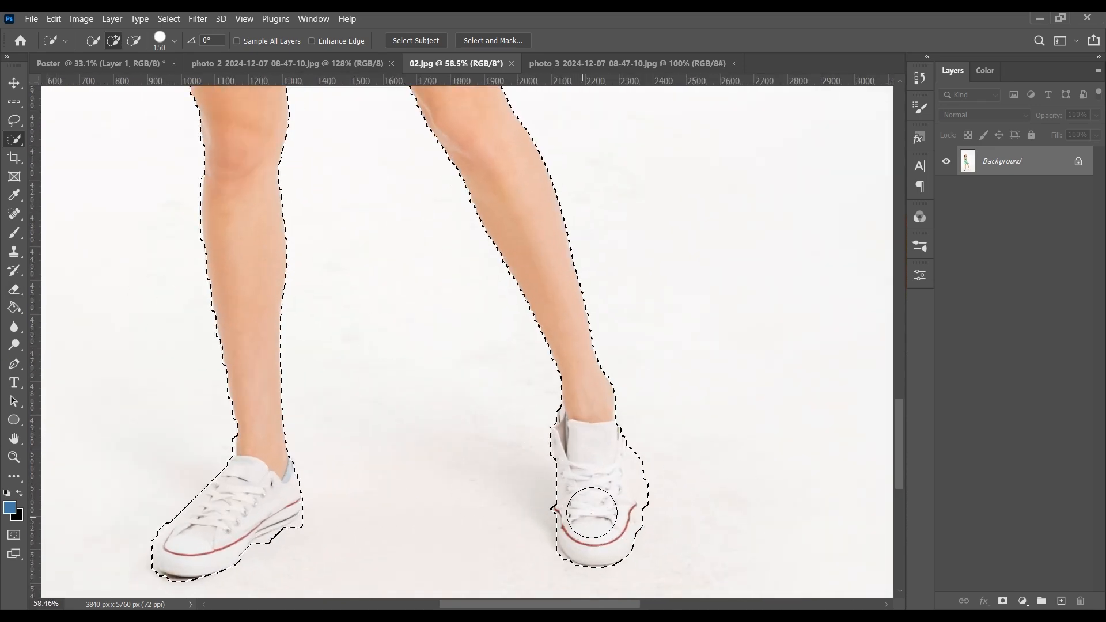
click(140, 44)
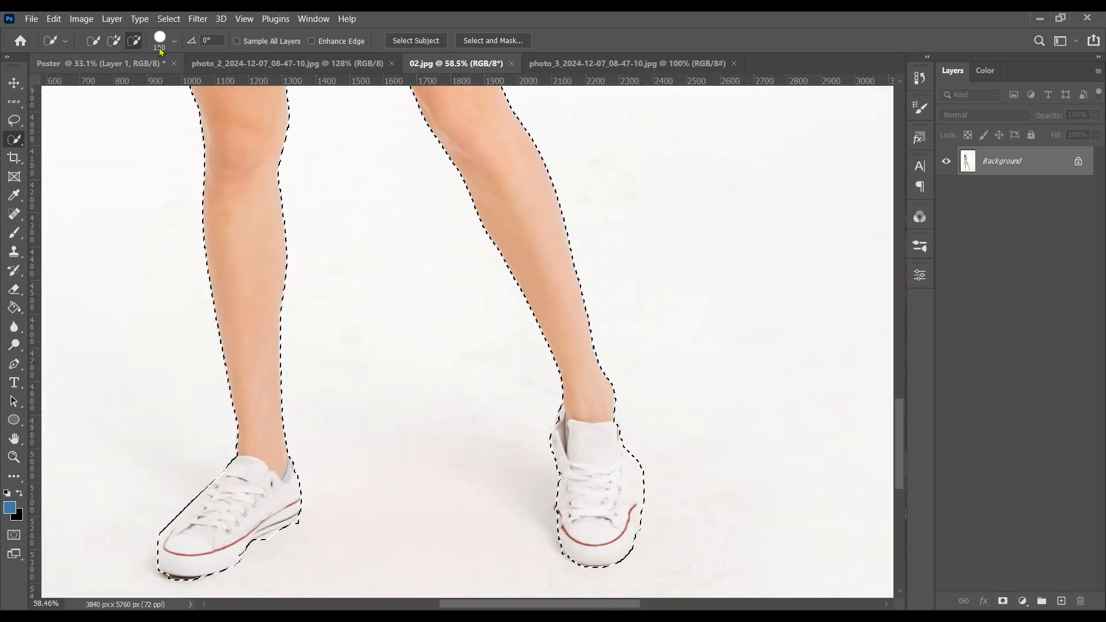
scroll(267, 296, down, 2)
scroll(322, 442, up, 3)
scroll(322, 442, up, 2)
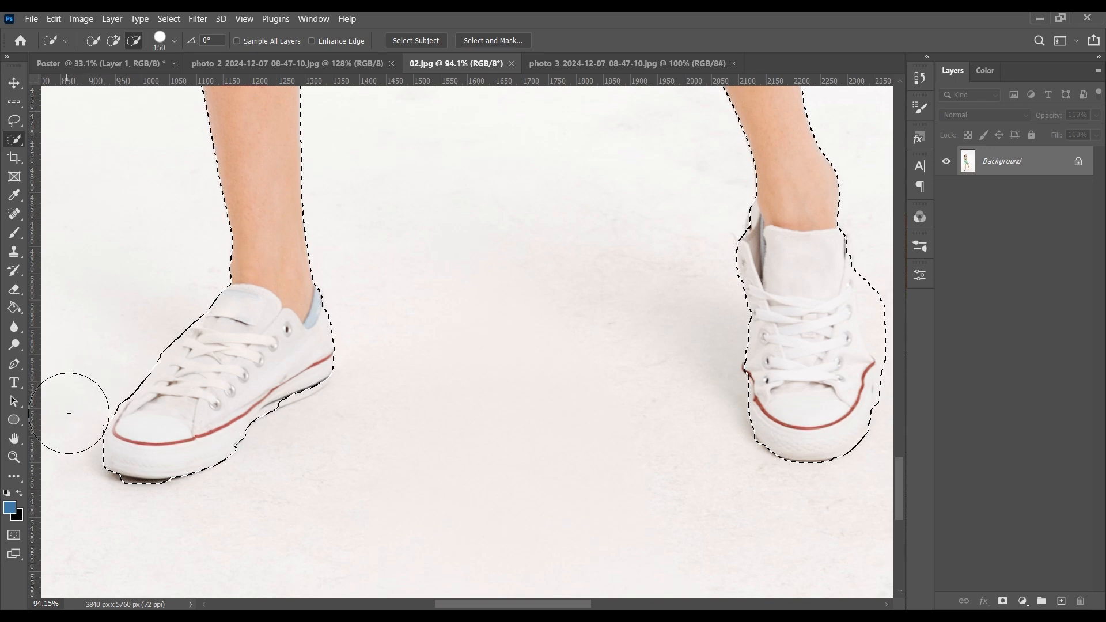
mouse_move(114, 521)
mouse_down()
mouse_move(203, 513)
mouse_move(261, 474)
mouse_up()
Step: Switch the selection brush back to adding and restore the missing sole area of the straight leg's sneaker
click(112, 41)
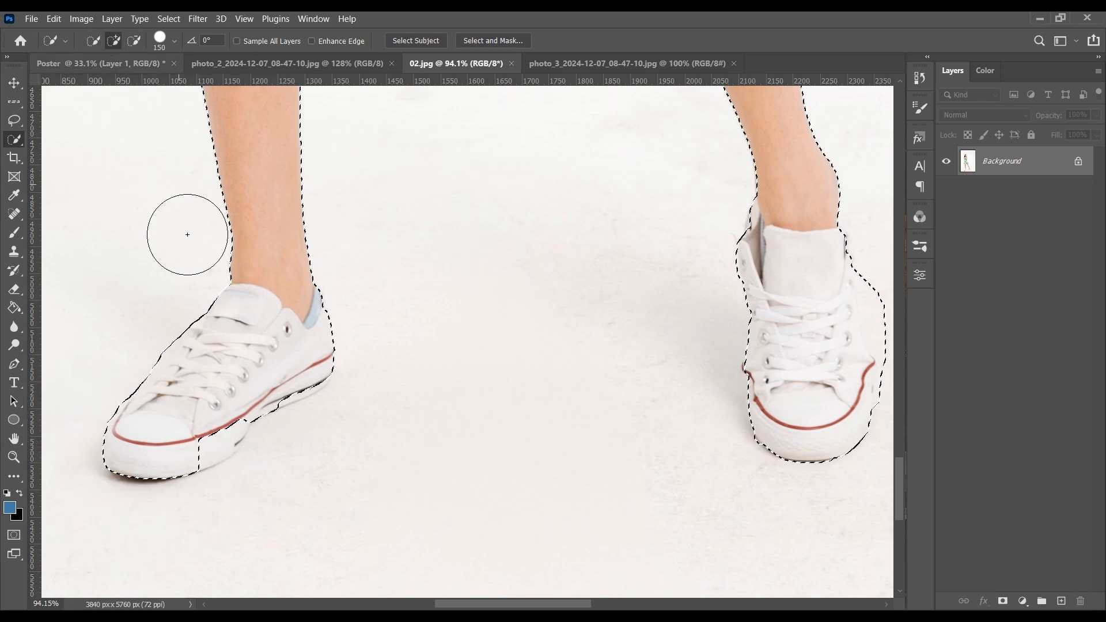
mouse_move(197, 417)
mouse_down()
mouse_move(225, 411)
mouse_move(234, 381)
mouse_move(300, 353)
mouse_up()
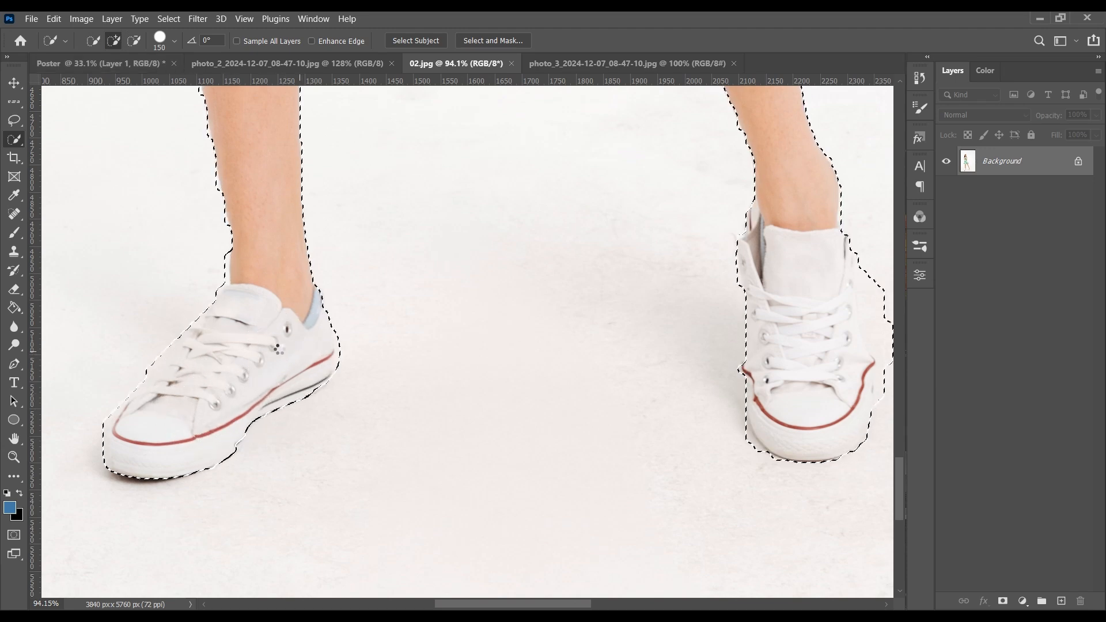
scroll(297, 371, down, 6)
scroll(302, 375, down, 4)
scroll(344, 199, up, 7)
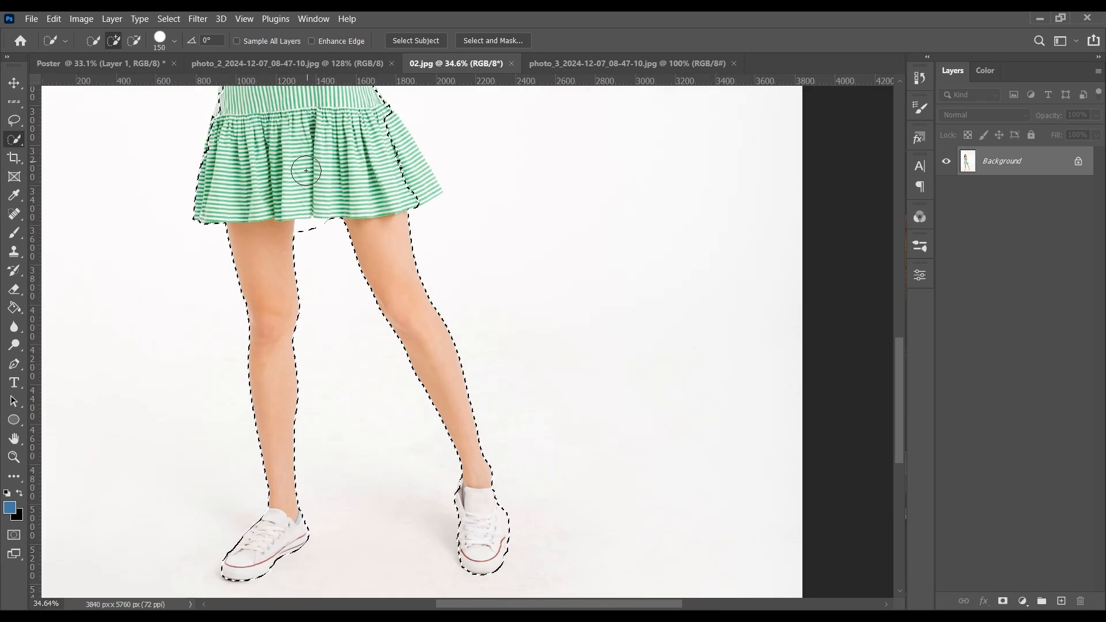
Step: Subtract the background gap between the legs from the selection and restore the skirt hem just above it
scroll(311, 289, up, 3)
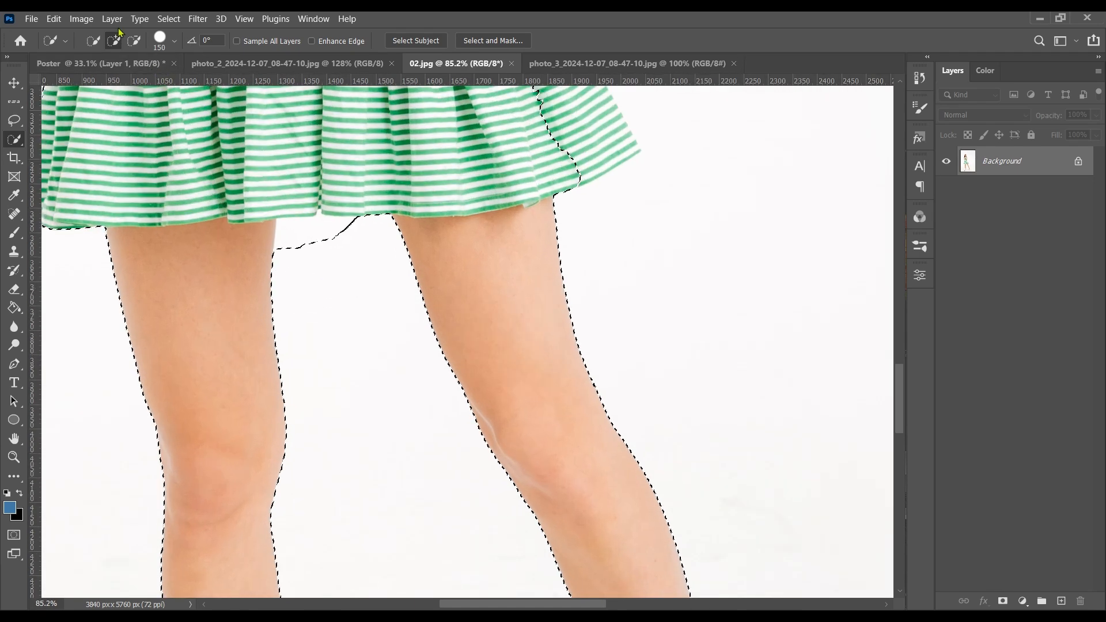
key(alt)
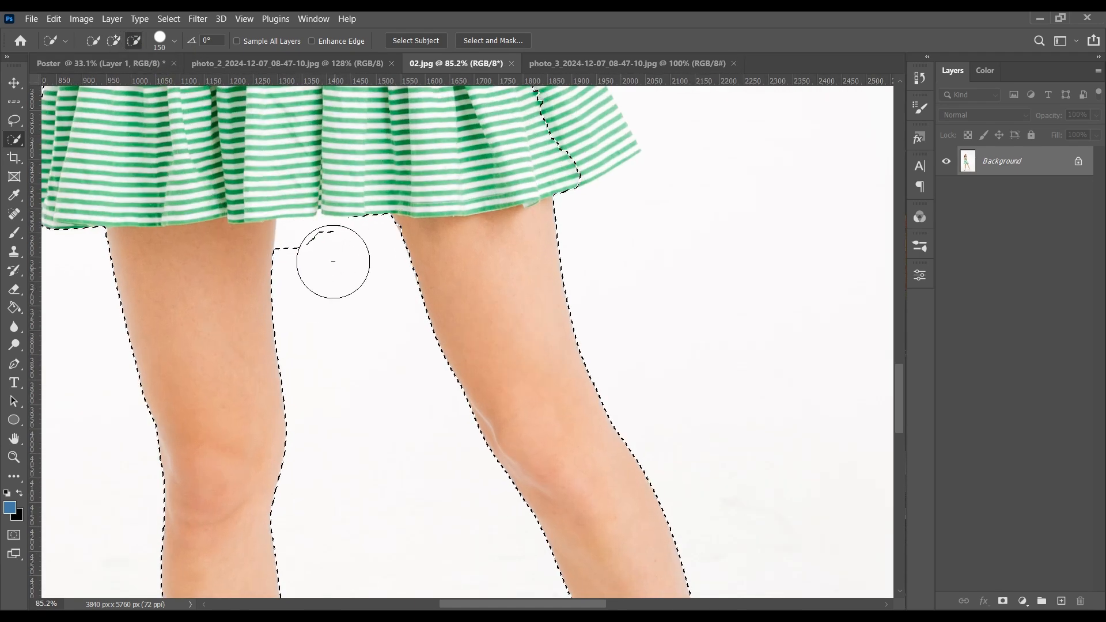
mouse_move(326, 264)
mouse_down()
mouse_move(313, 254)
mouse_move(341, 260)
mouse_move(306, 245)
mouse_up()
click(308, 251)
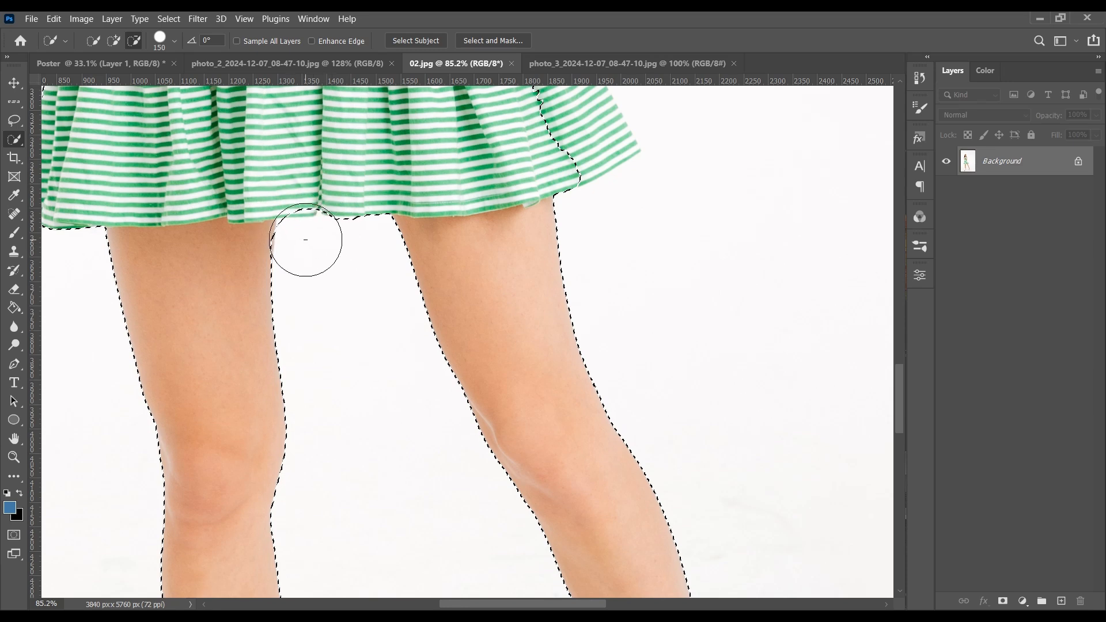
click(114, 40)
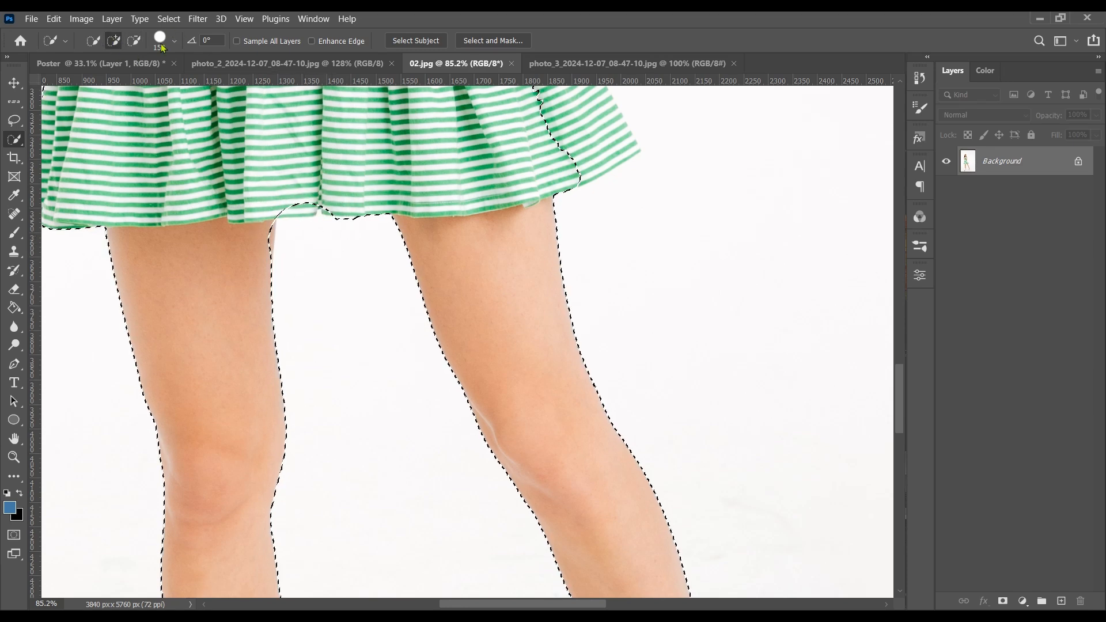
mouse_move(285, 153)
mouse_down()
mouse_move(301, 171)
mouse_move(293, 179)
mouse_up()
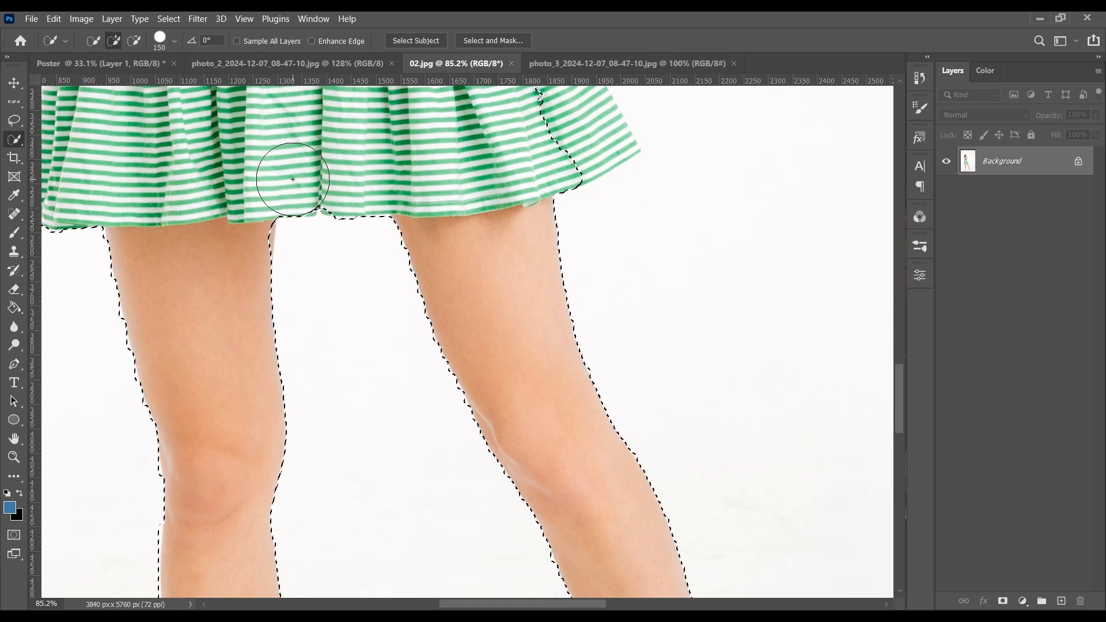
Step: Add the flared skirt side above the outstretched leg to the selection, out to the tip of its hem
scroll(399, 224, down, 3)
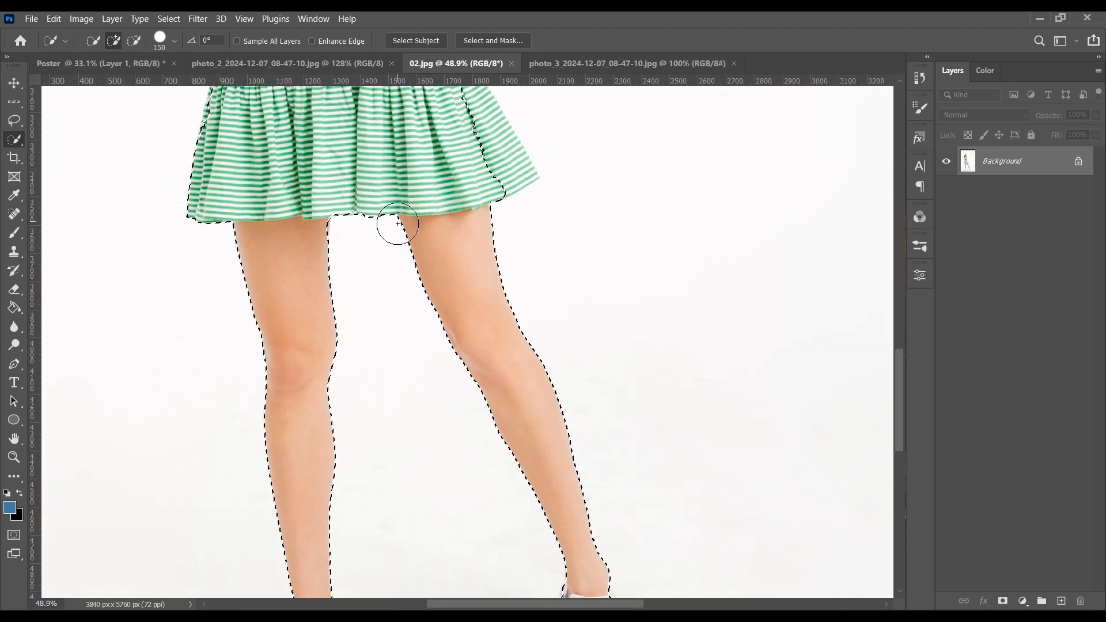
scroll(427, 230, down, 2)
scroll(401, 141, up, 4)
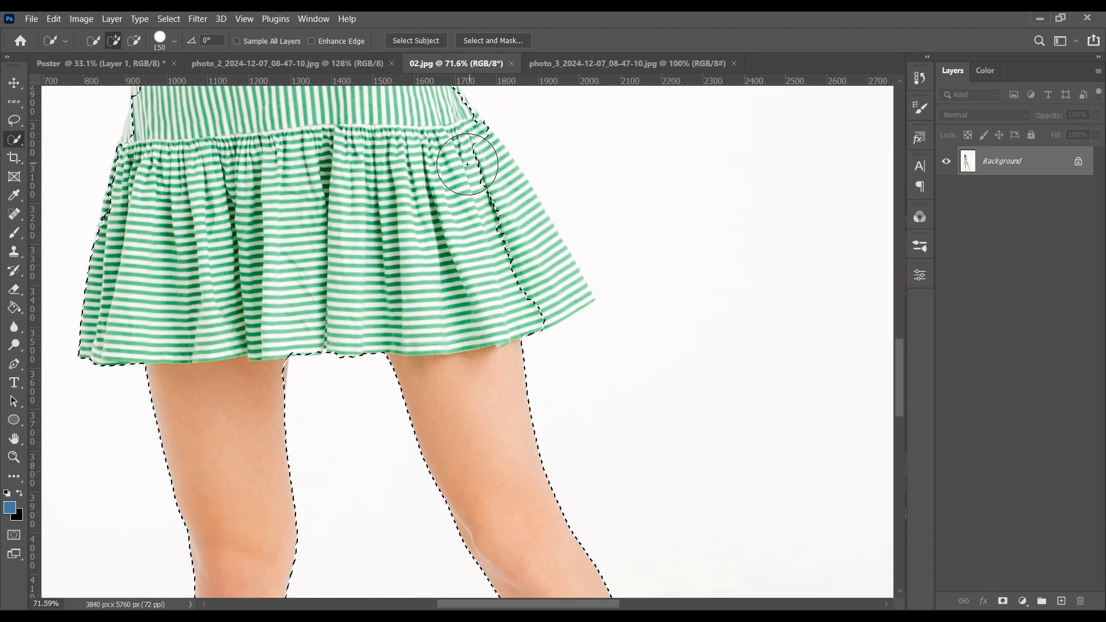
mouse_move(506, 222)
mouse_down()
mouse_move(531, 256)
mouse_move(572, 279)
mouse_up()
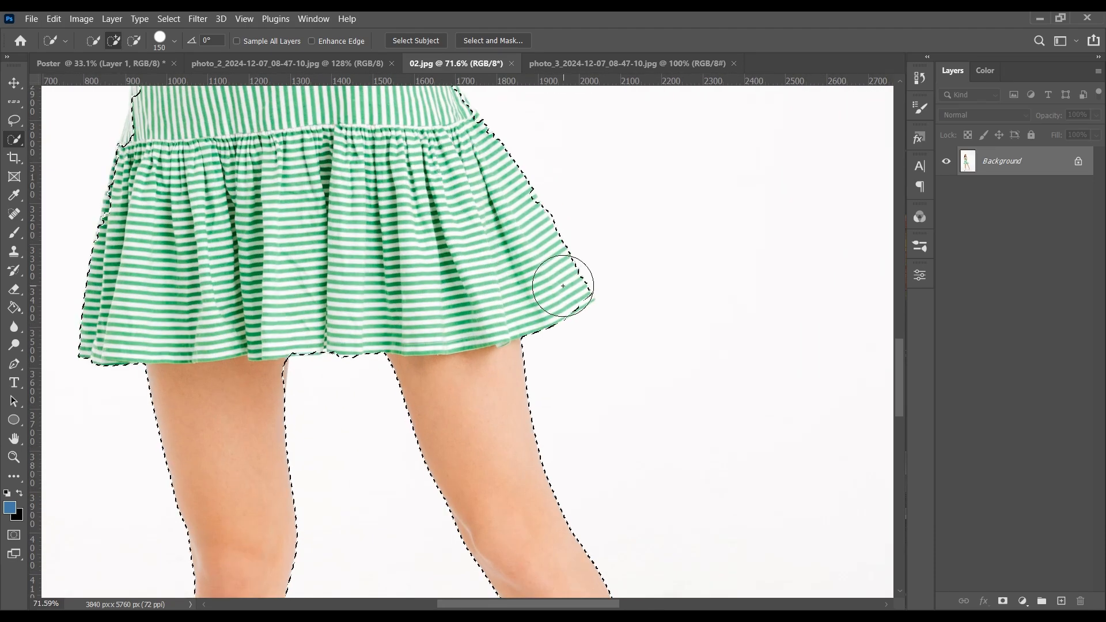
Step: Add the missing dress edge around the waist seam on the straight-leg side to the selection
scroll(507, 242, down, 3)
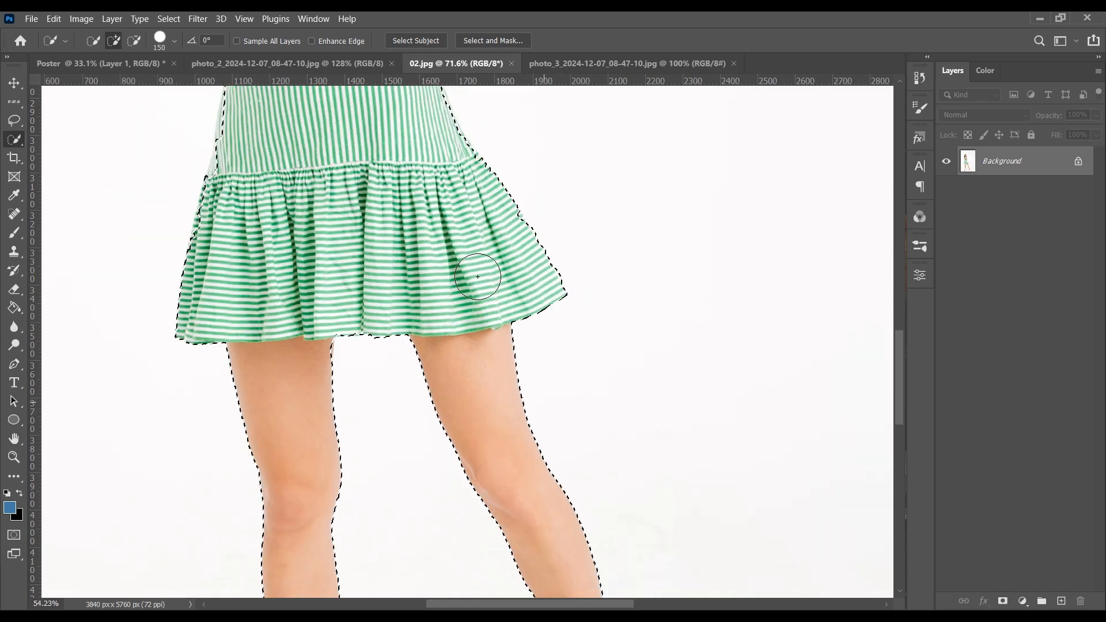
scroll(459, 169, up, 4)
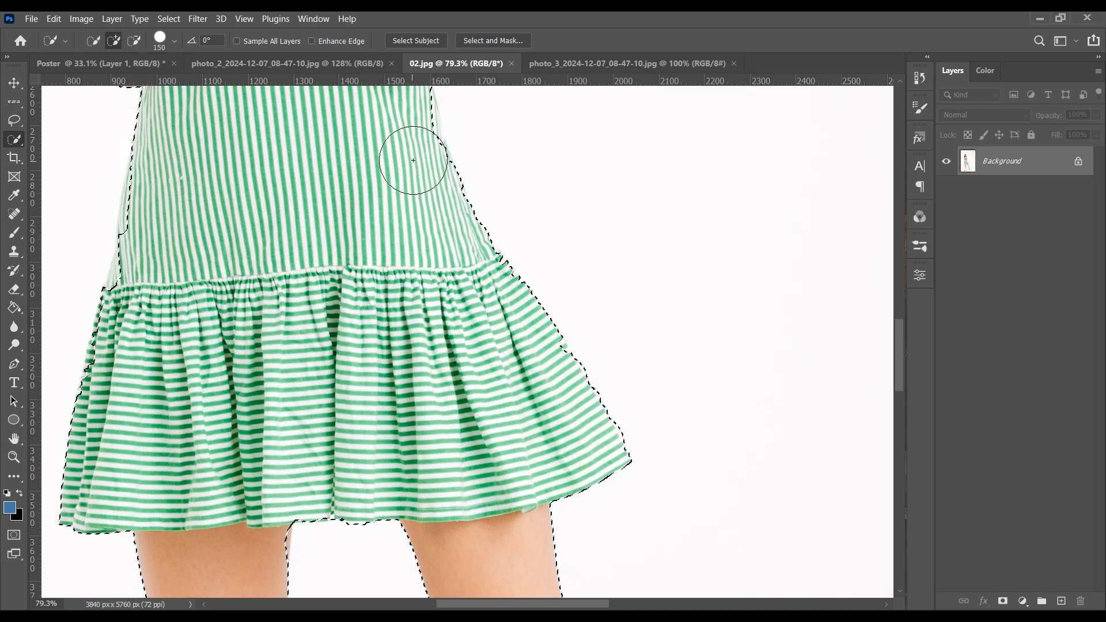
scroll(447, 247, down, 3)
scroll(448, 248, down, 2)
scroll(440, 185, up, 5)
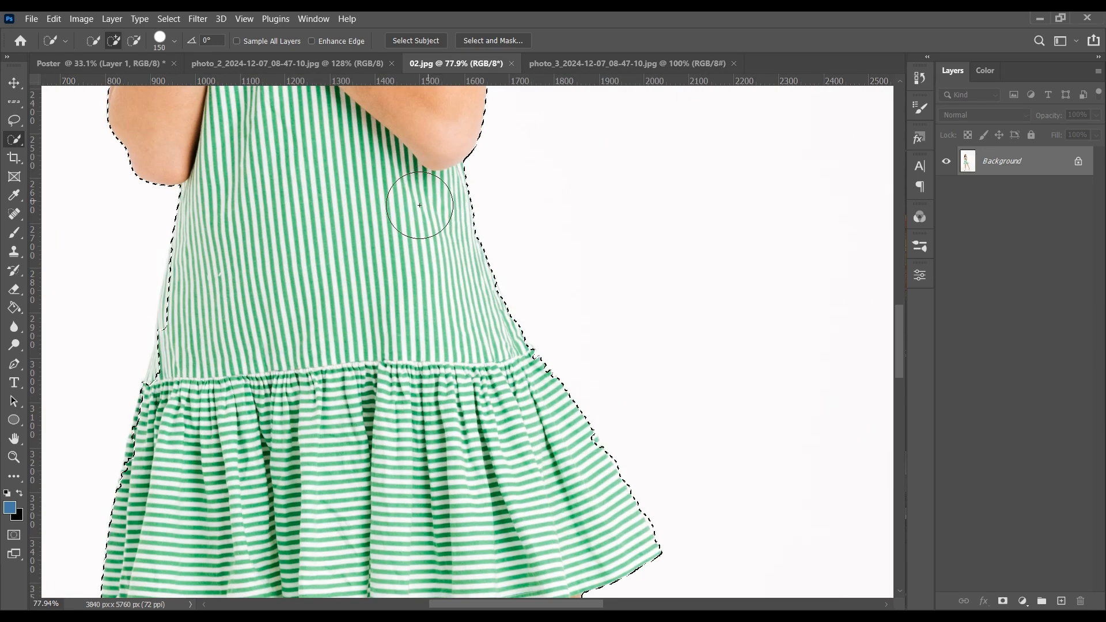
scroll(439, 321, down, 3)
scroll(319, 258, up, 5)
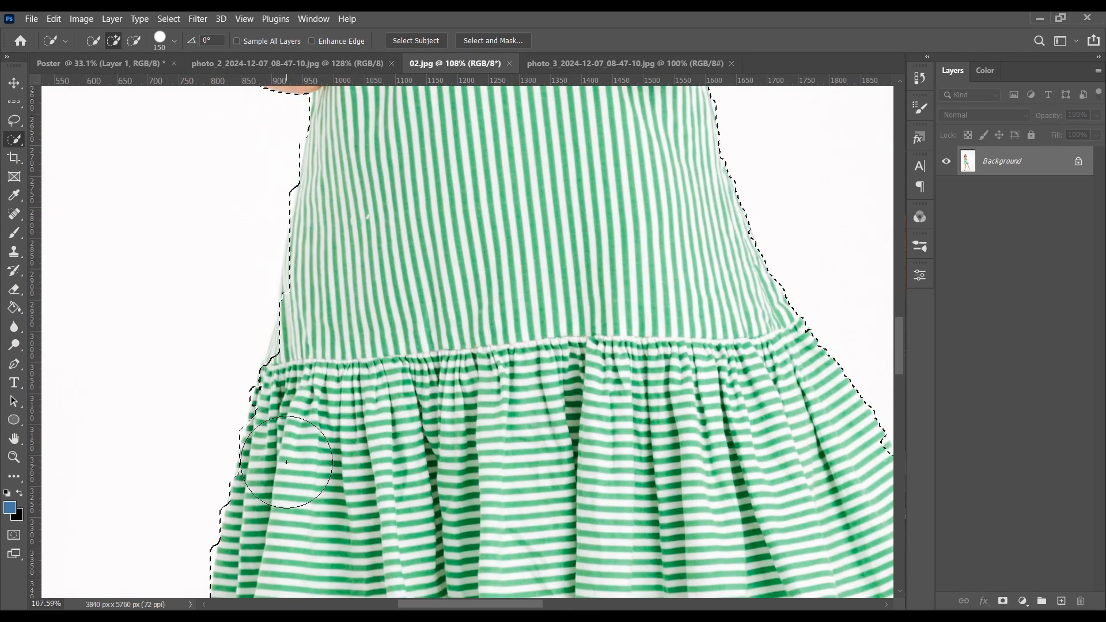
mouse_move(293, 432)
mouse_down()
mouse_move(330, 304)
mouse_move(330, 257)
mouse_up()
Step: Check the selection outline around the whole woman, from the hair and arms to the dress, legs and sneakers
scroll(330, 257, down, 5)
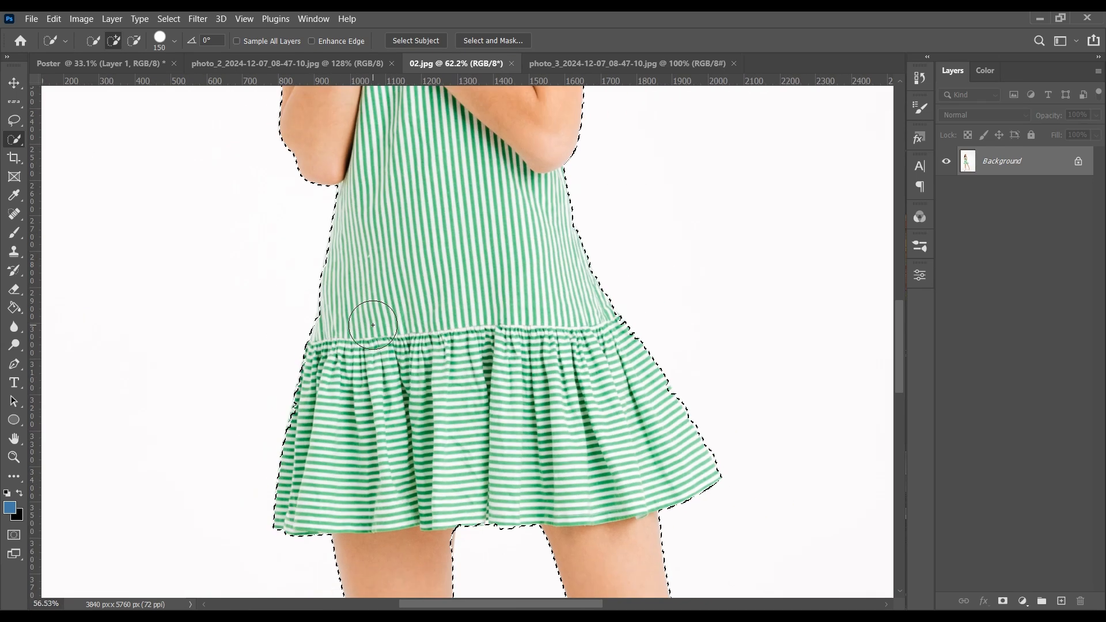
scroll(427, 319, down, 5)
scroll(408, 173, up, 6)
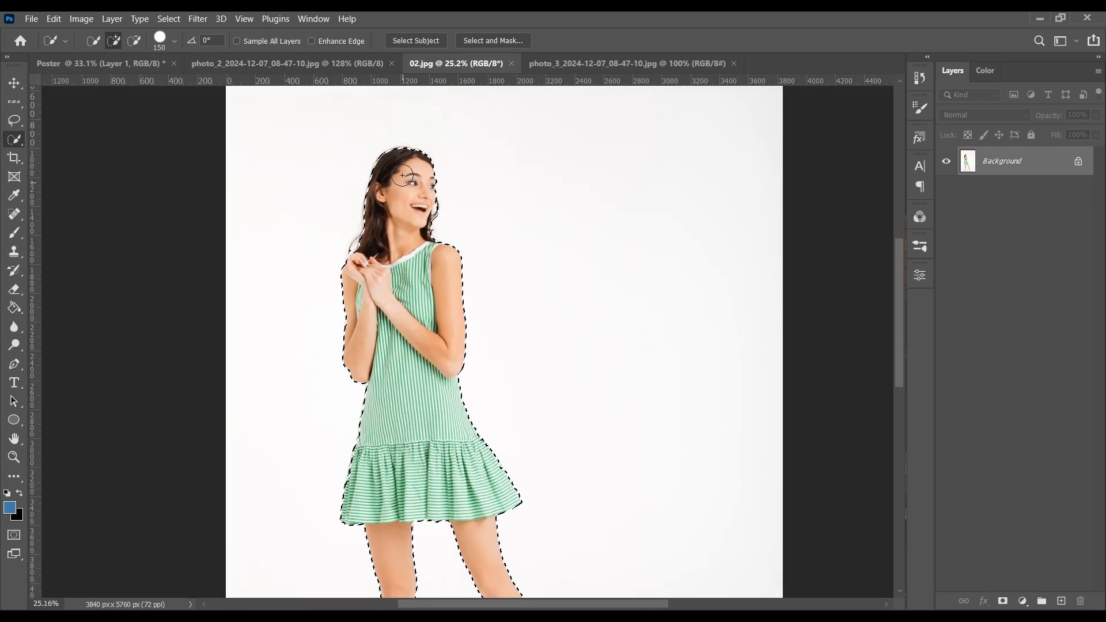
scroll(424, 212, down, 5)
scroll(435, 224, up, 6)
scroll(436, 224, down, 6)
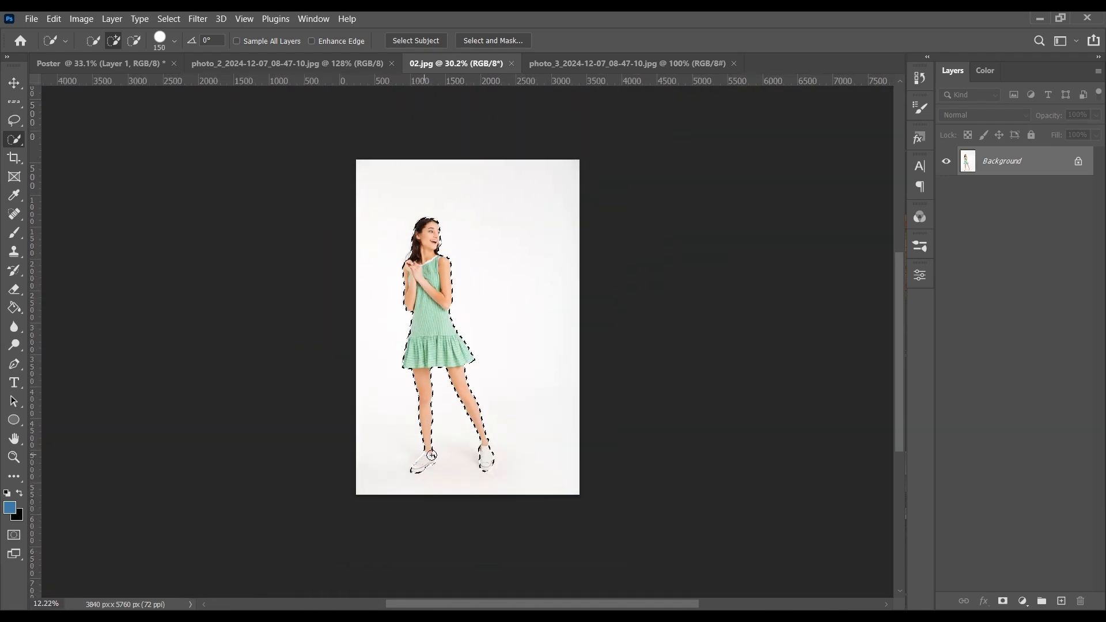
scroll(431, 197, up, 3)
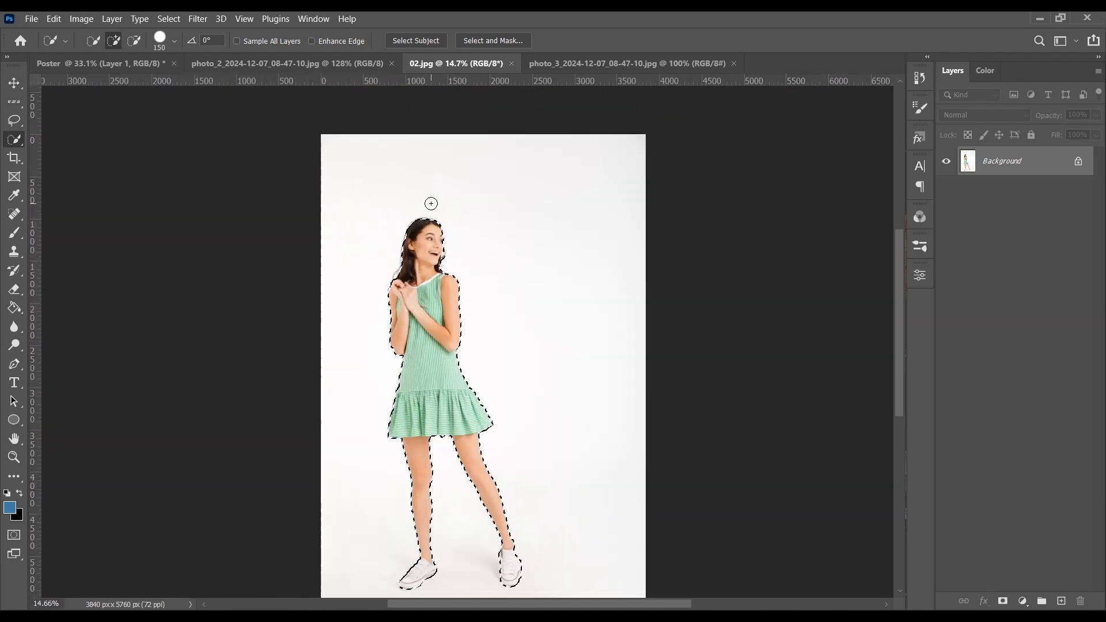
click(425, 46)
click(526, 250)
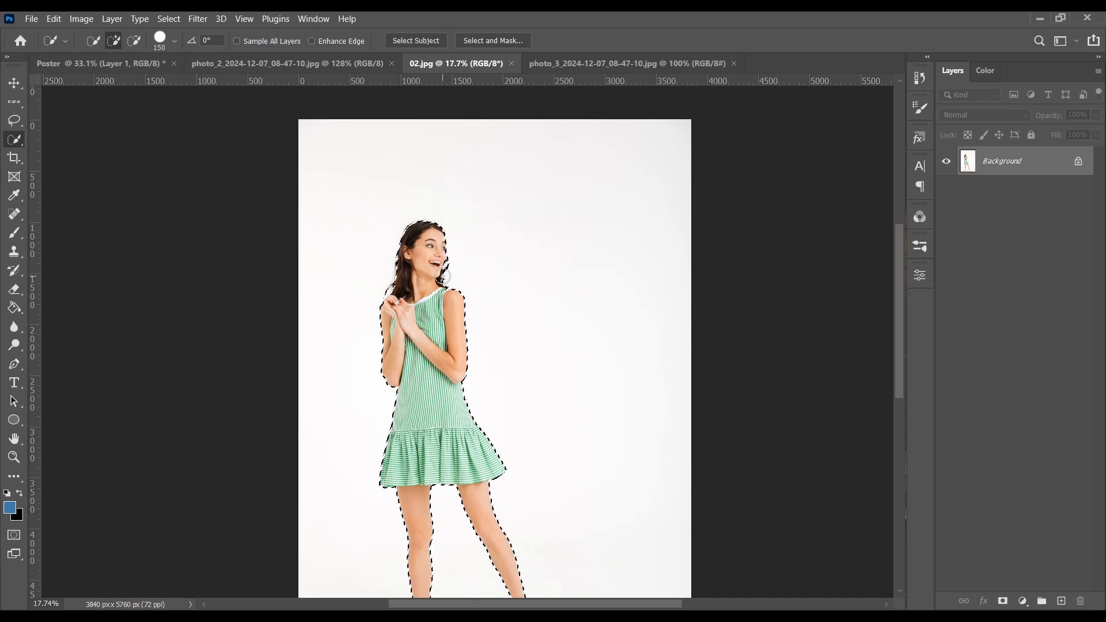
scroll(443, 277, up, 5)
scroll(491, 289, up, 3)
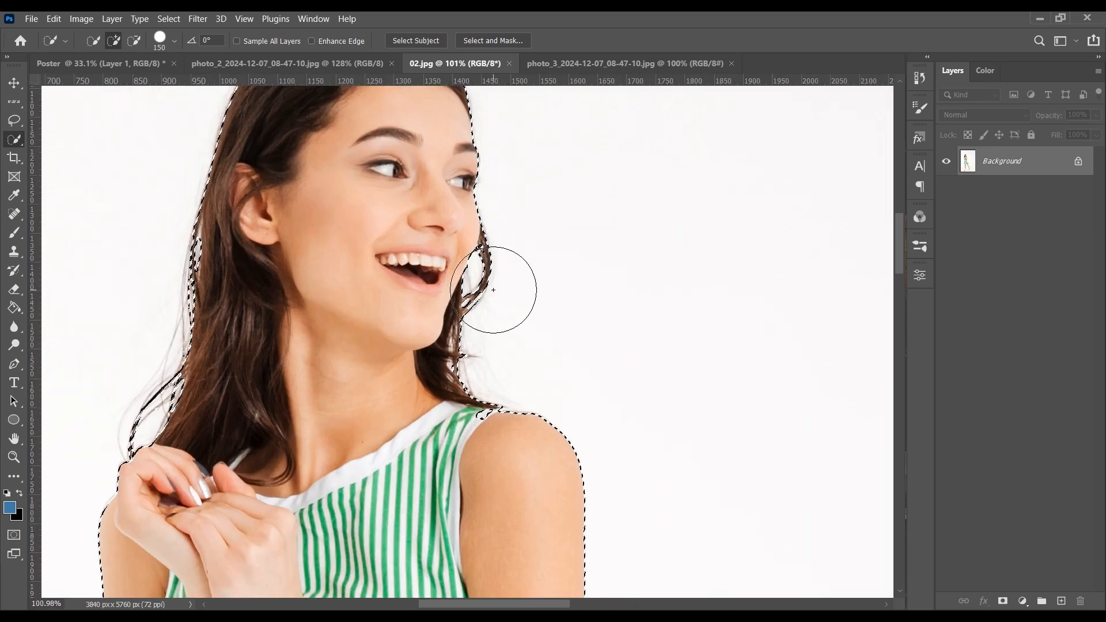
scroll(496, 260, down, 5)
scroll(454, 266, down, 1)
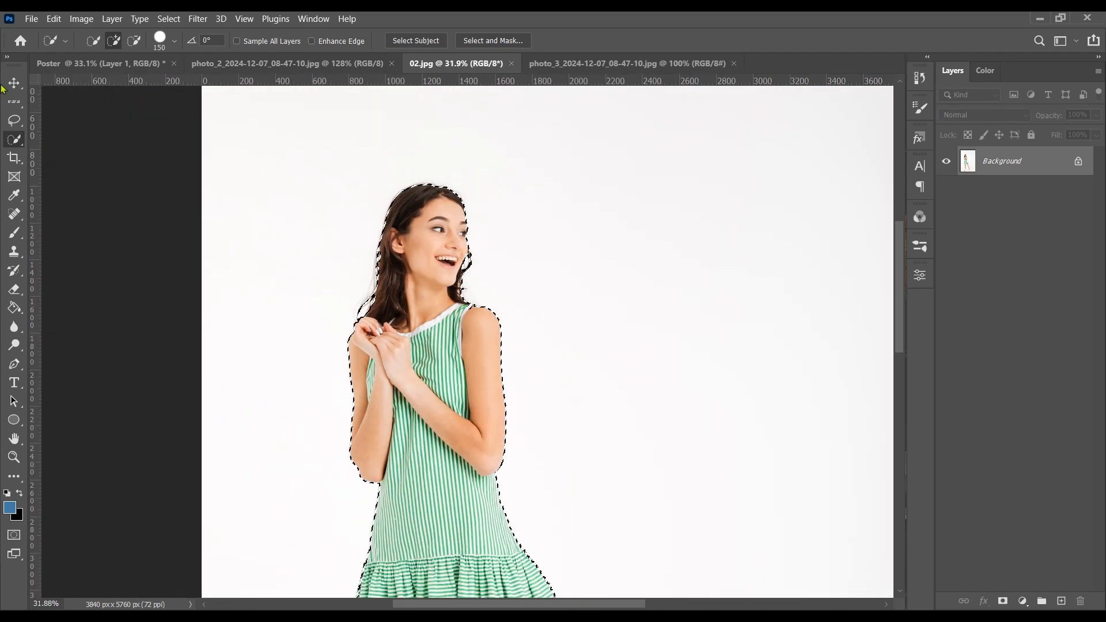
Step: Move the selected woman from 02.jpg into the Poster document, on top of the street background
click(11, 84)
scroll(2, 105, down, 3)
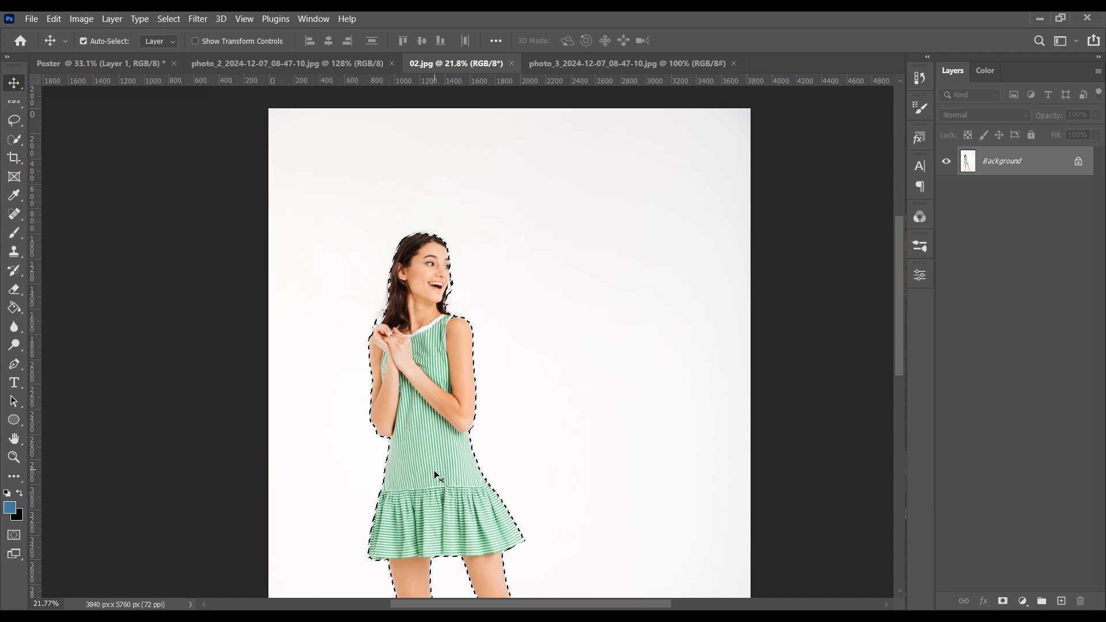
drag(434, 471, 529, 372)
drag(477, 385, 140, 69)
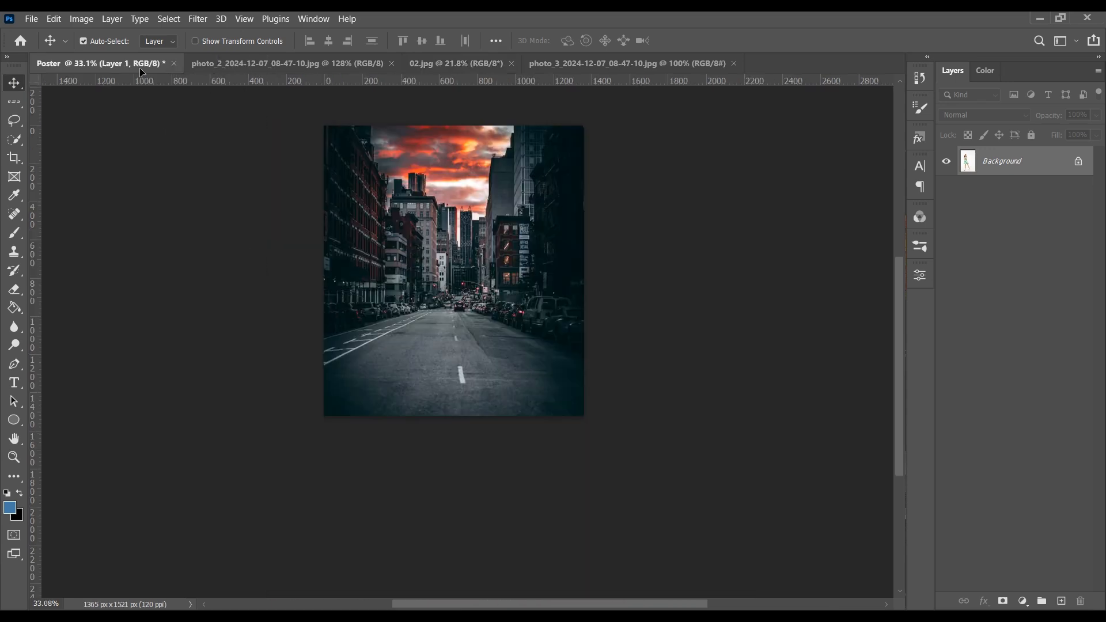
drag(474, 252, 491, 369)
scroll(499, 286, down, 2)
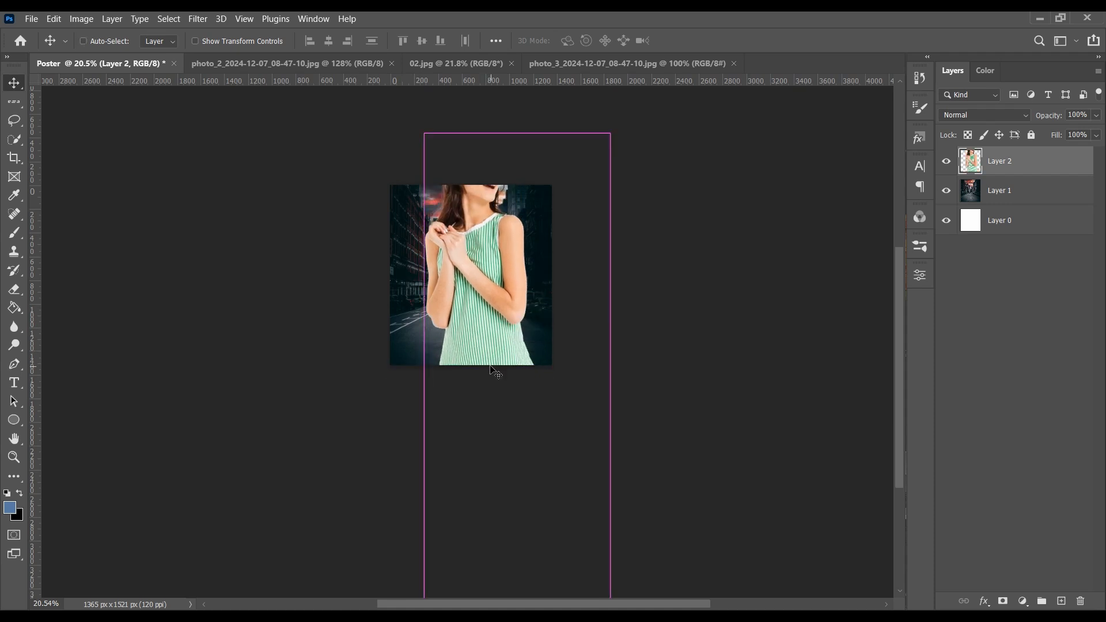
Step: Scale the woman to 25.64% and center her horizontally on the street at X 682.50 px, Y 811.06 px
key(ctrl+t)
drag(609, 132, 482, 502)
drag(447, 536, 493, 231)
scroll(469, 289, up, 2)
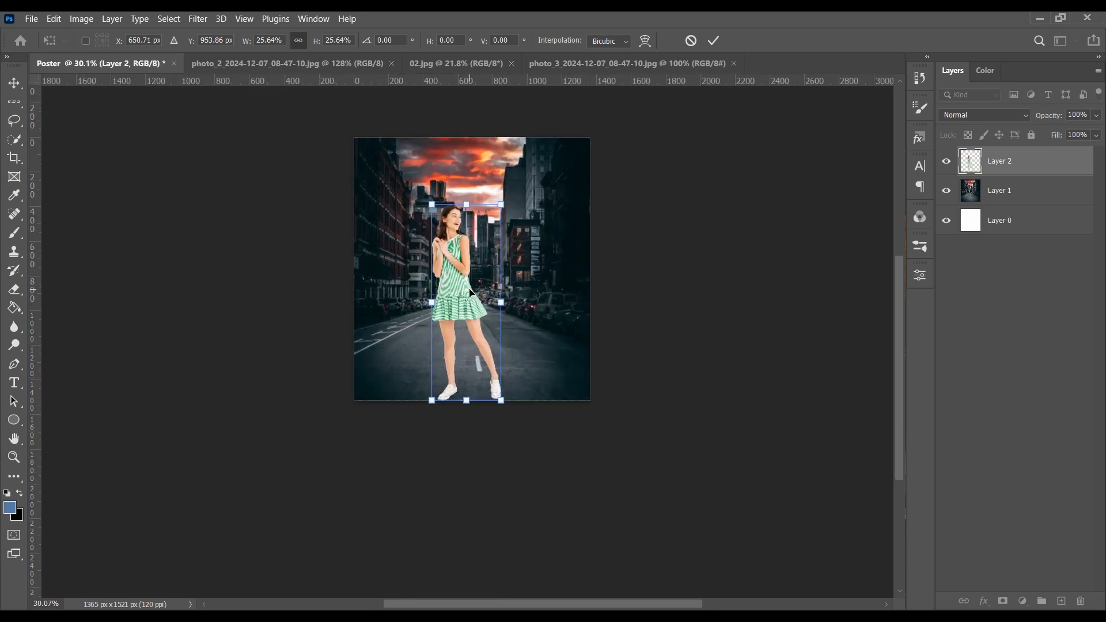
drag(467, 330, 472, 305)
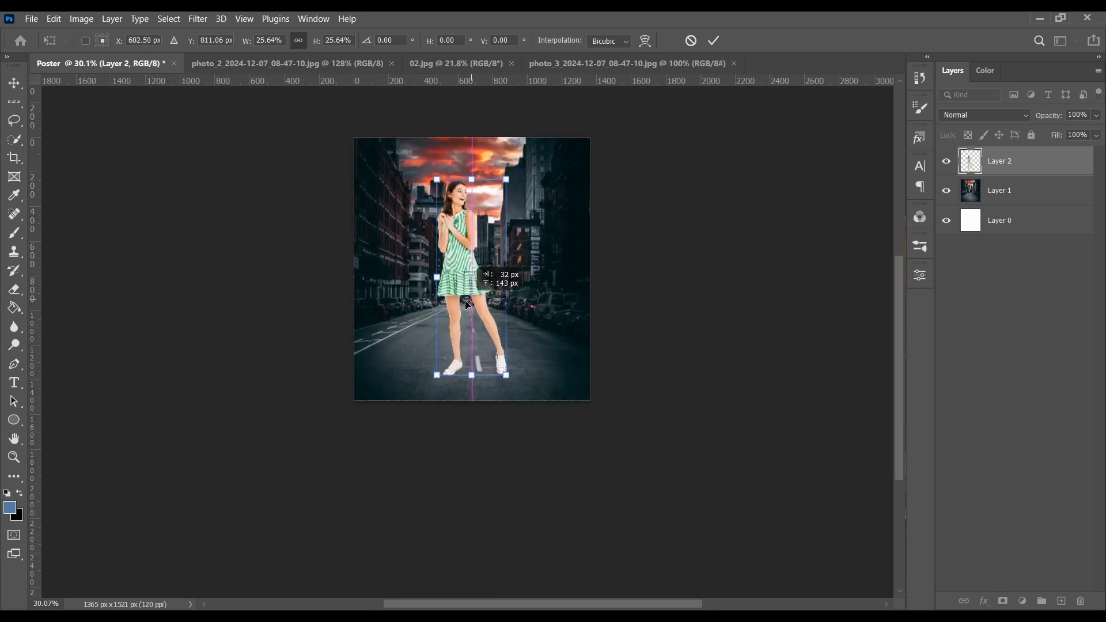
click(715, 40)
Step: Inspect the woman's cutout edges against the street background, from the hair and face to the legs and sneakers
scroll(462, 283, up, 3)
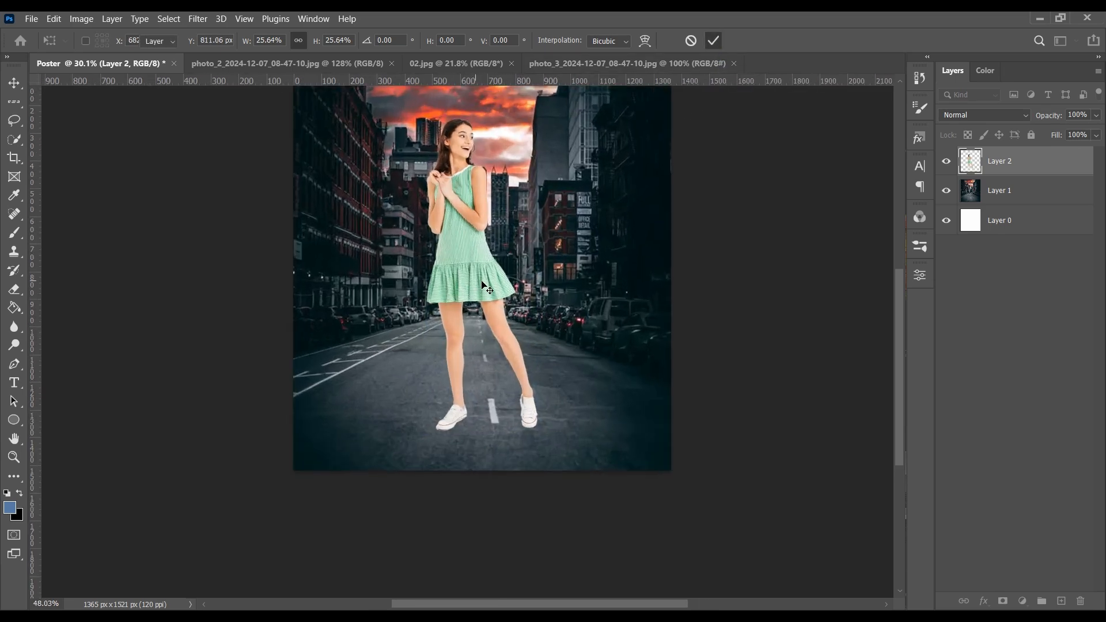
scroll(496, 205, up, 3)
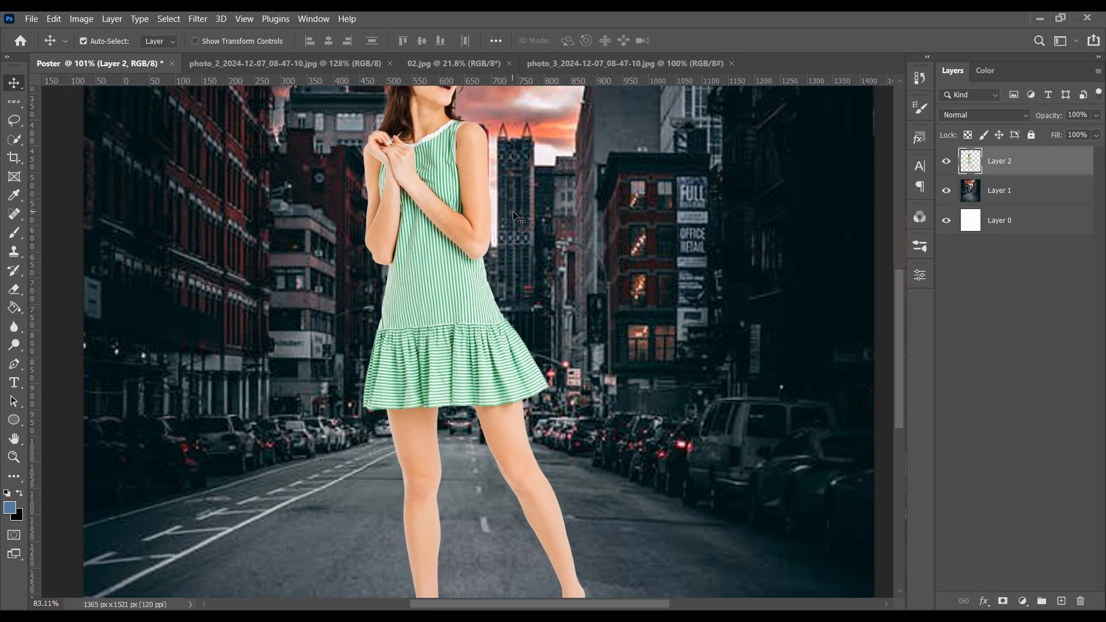
scroll(521, 222, down, 3)
scroll(476, 110, up, 3)
scroll(519, 168, up, 2)
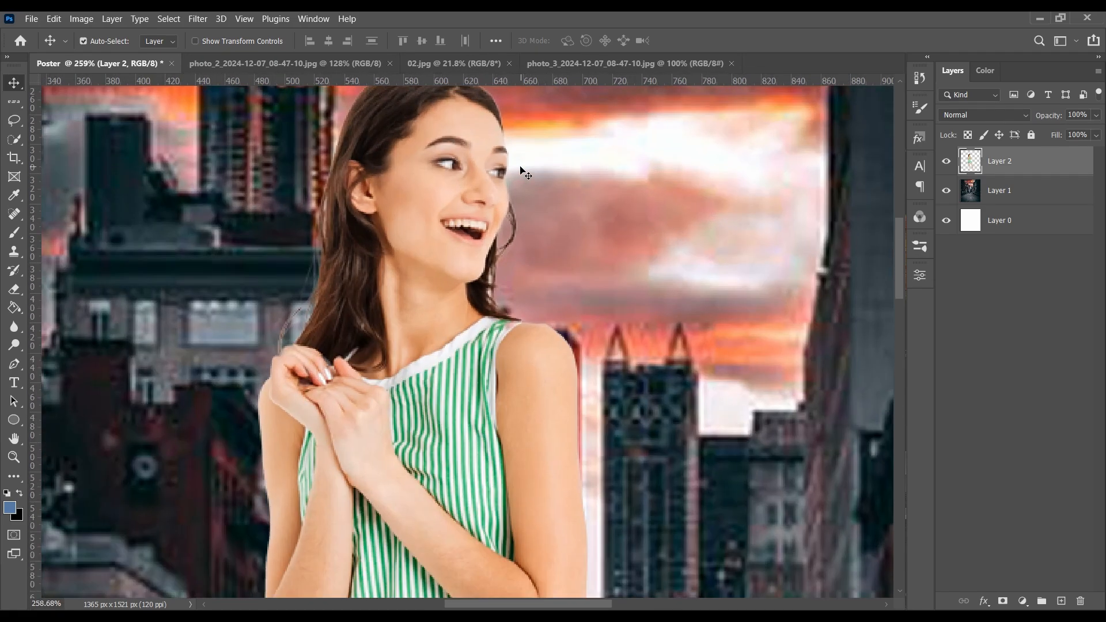
scroll(518, 168, down, 4)
scroll(517, 173, down, 2)
scroll(541, 373, up, 2)
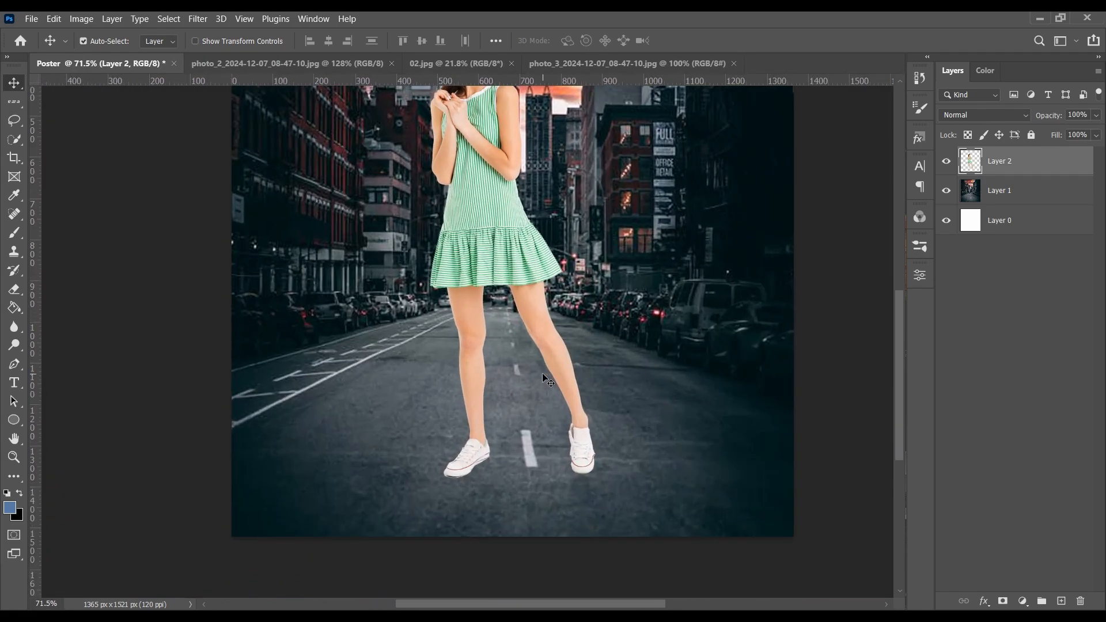
scroll(542, 372, down, 2)
Step: Close the 02.jpg photo and bring up the blue wings image photo_3_2024-12-07_08-47-10.jpg
drag(510, 304, 566, 74)
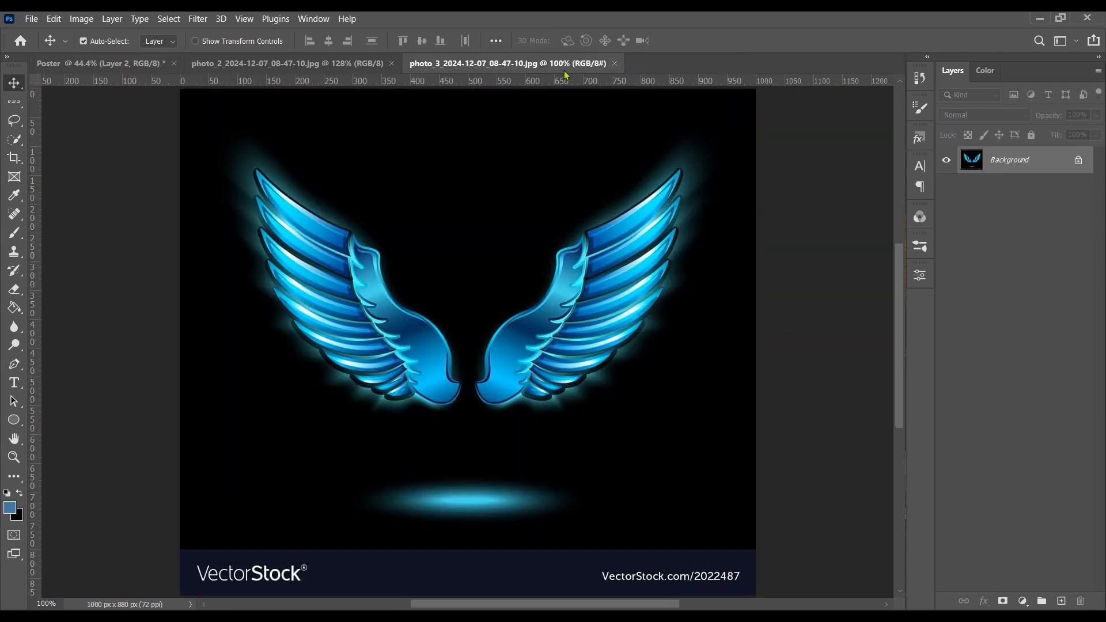
scroll(393, 338, down, 2)
scroll(431, 342, up, 6)
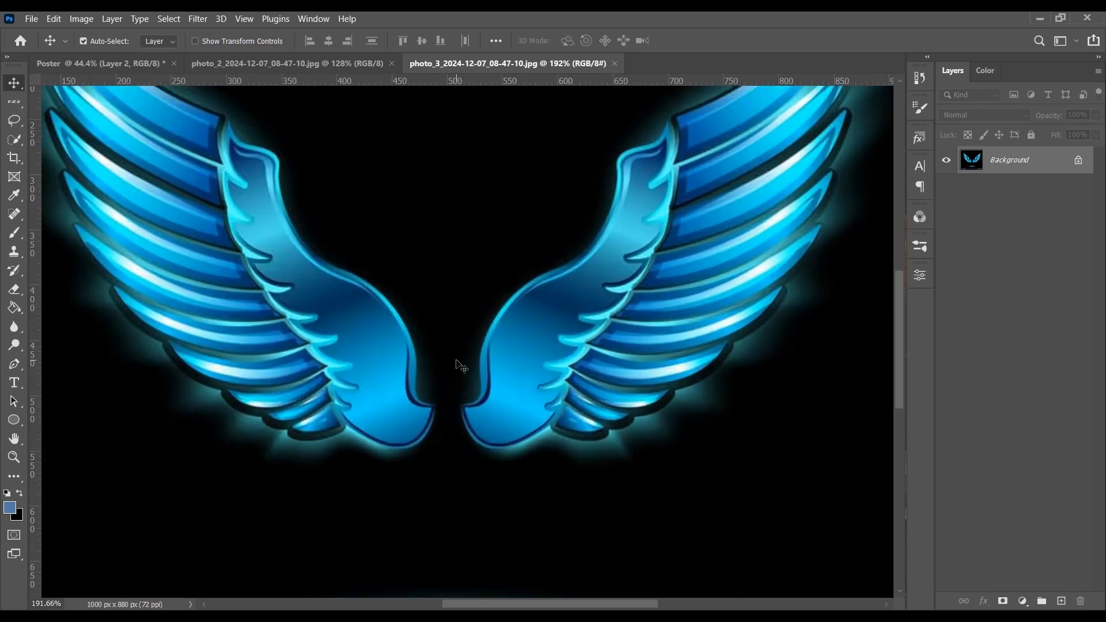
scroll(456, 362, down, 3)
scroll(529, 354, down, 1)
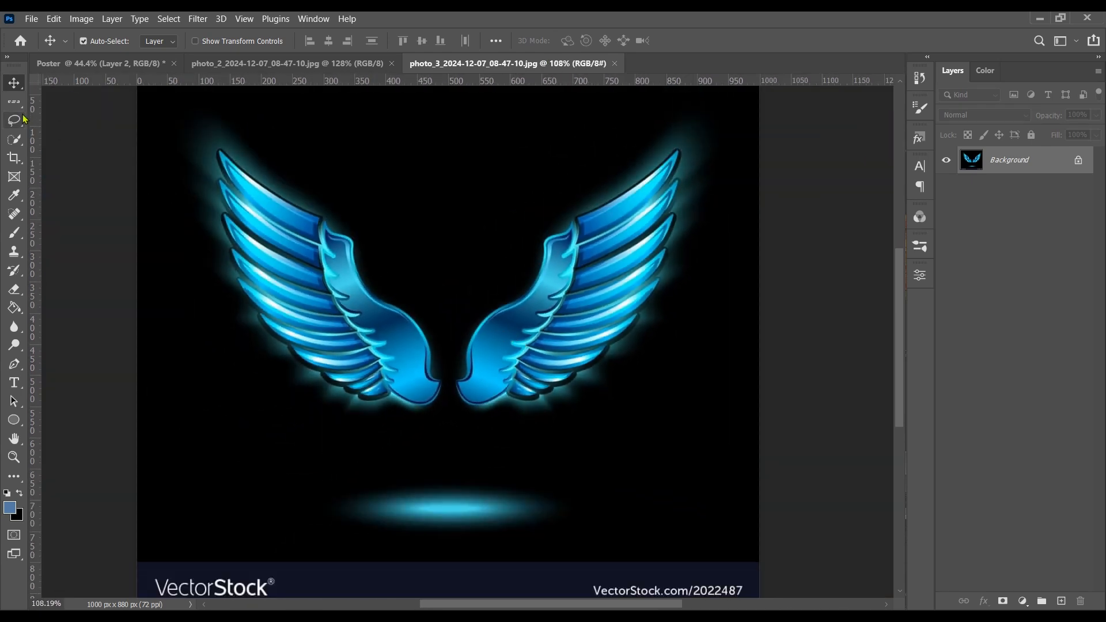
Step: Select the left blue wing with the Quick Selection tool, using a 90 px brush
click(13, 139)
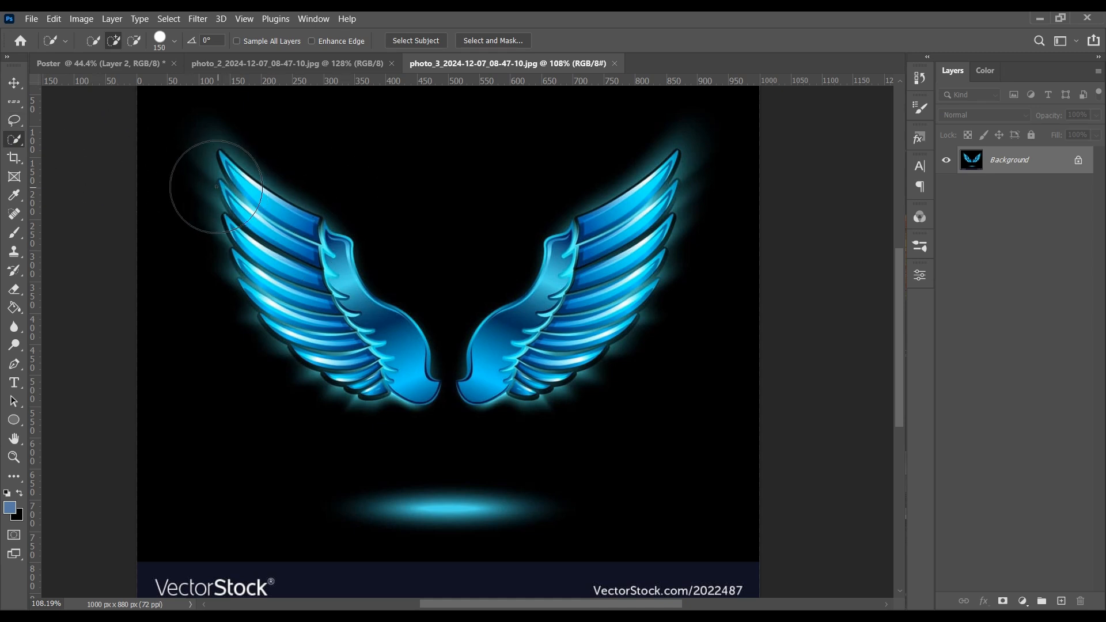
right_click(16, 146)
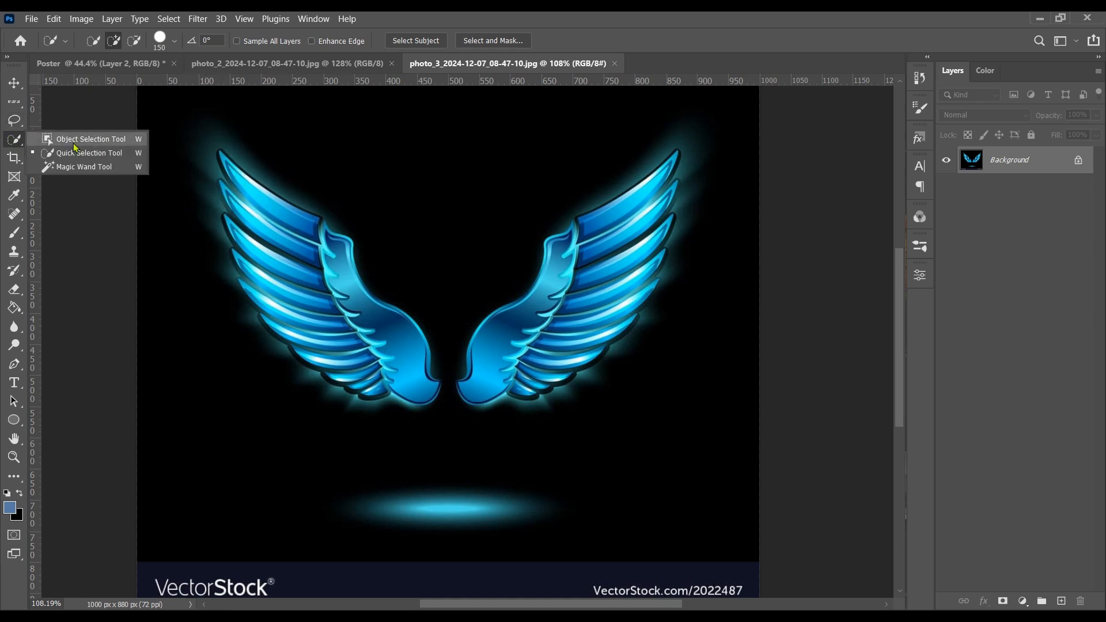
click(115, 153)
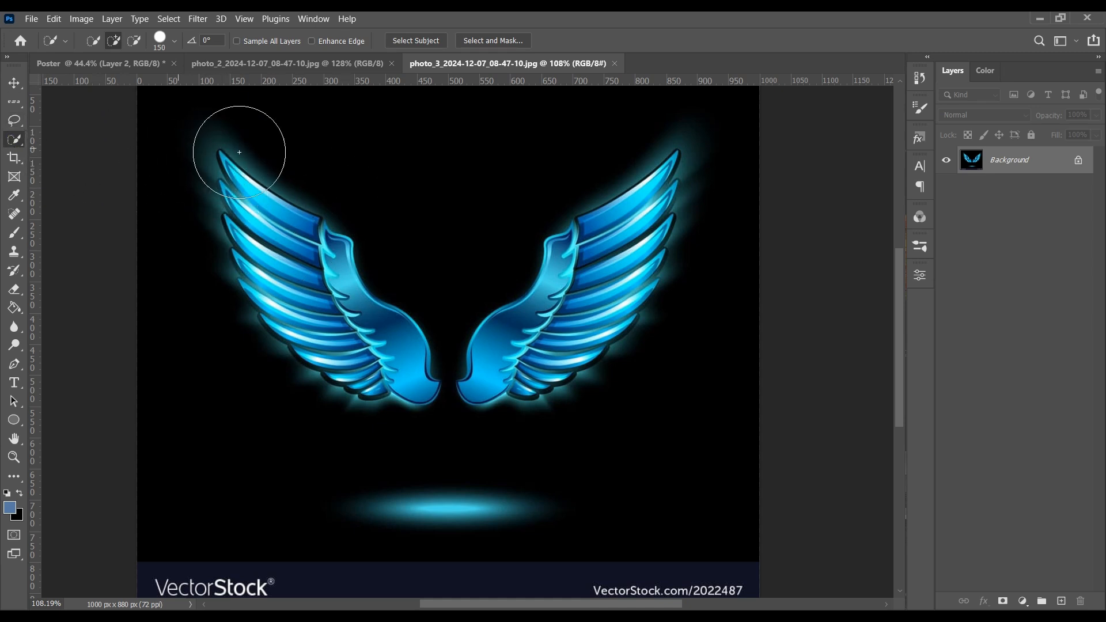
key(bracketleft)
mouse_move(267, 219)
mouse_down()
mouse_move(294, 277)
mouse_move(271, 196)
mouse_move(249, 202)
mouse_move(288, 299)
mouse_move(335, 329)
mouse_move(403, 346)
mouse_move(372, 370)
mouse_move(387, 368)
mouse_up()
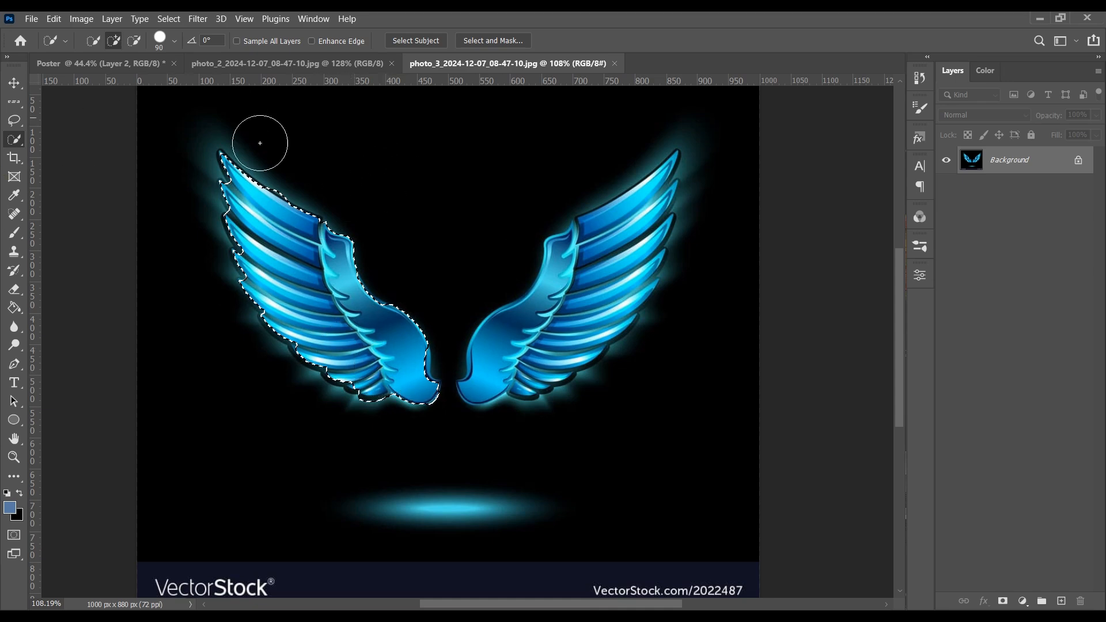
Step: Add the right blue wing to the selection and reduce the Quick Selection brush to 40 px at the wing bases
mouse_move(519, 356)
mouse_down()
mouse_move(580, 321)
mouse_move(602, 258)
mouse_move(628, 253)
mouse_up()
scroll(628, 252, up, 3)
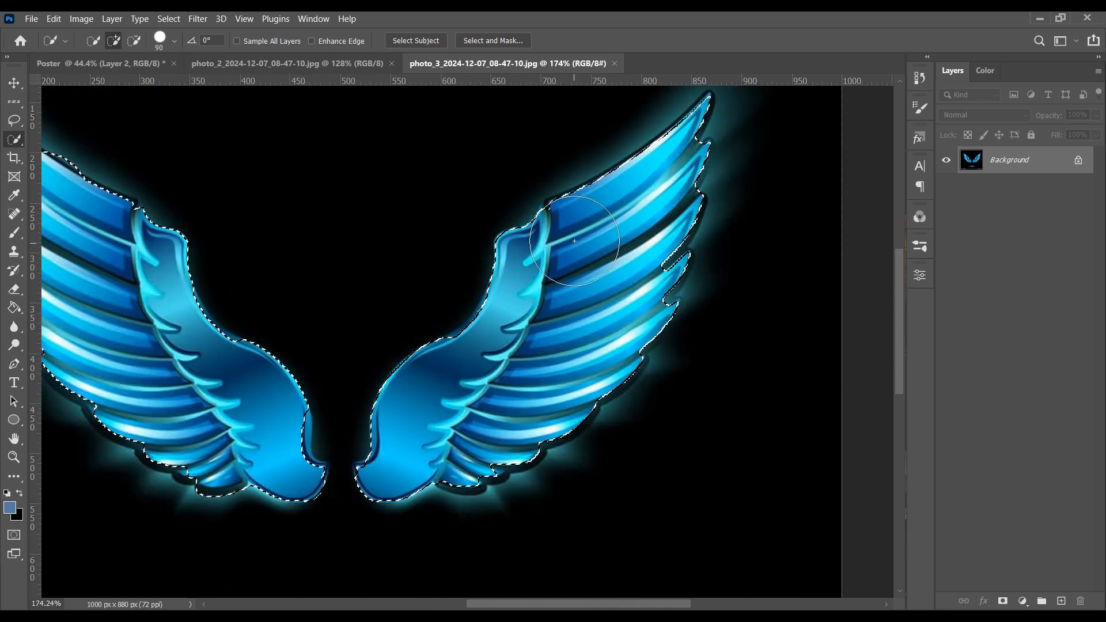
scroll(581, 240, down, 3)
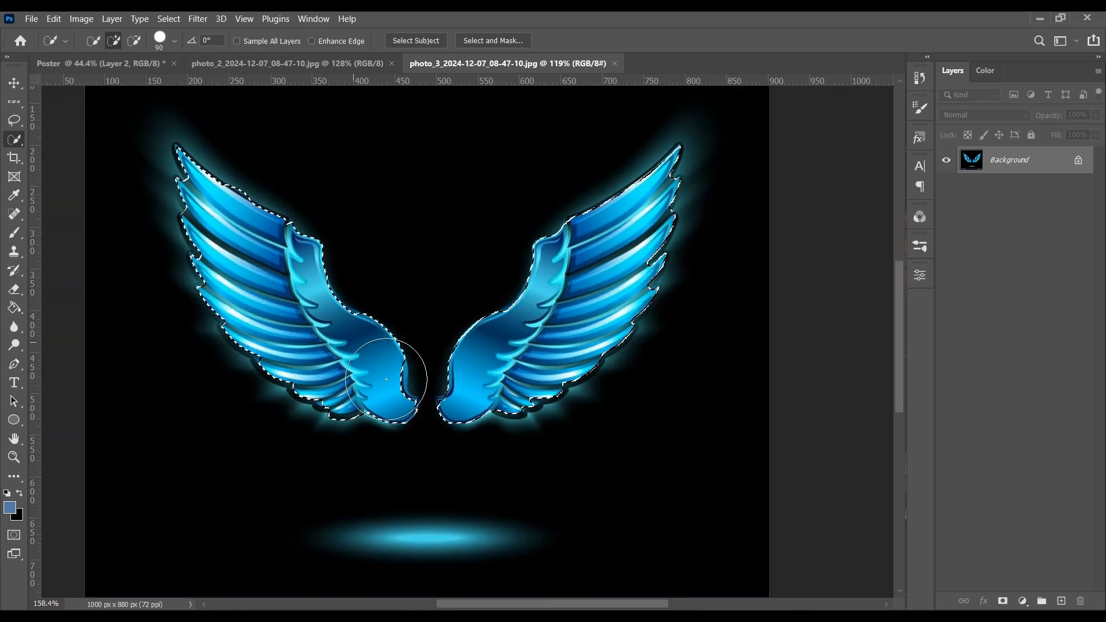
scroll(385, 385, up, 3)
scroll(384, 384, up, 2)
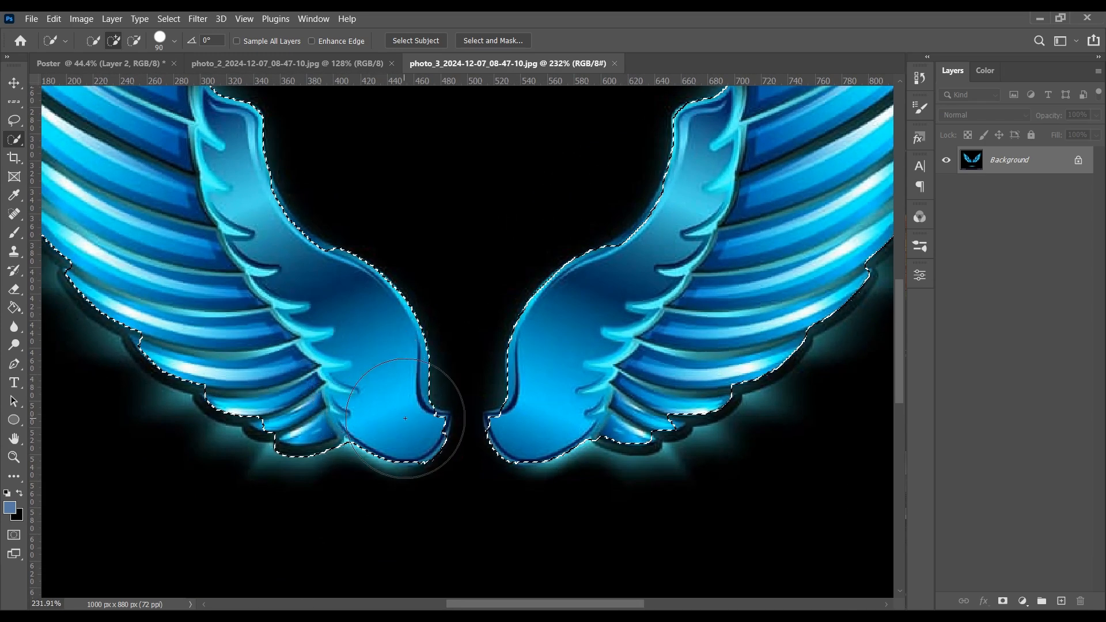
key(bracketleft)
key(bracketleft)
key(bracketleft)
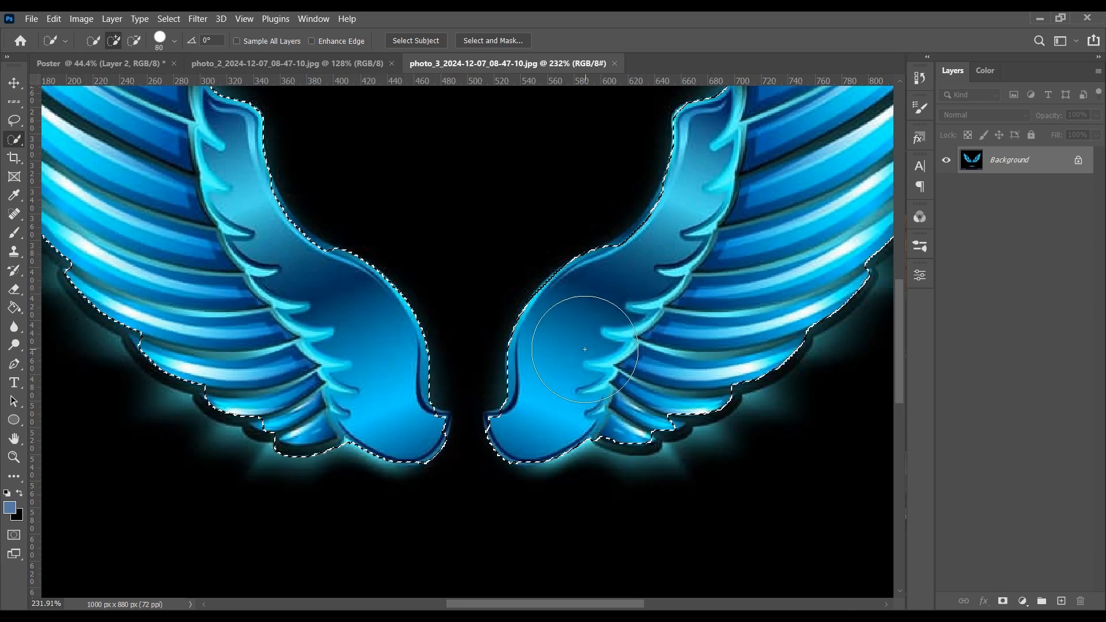
key(bracketleft)
key(bracketleft)
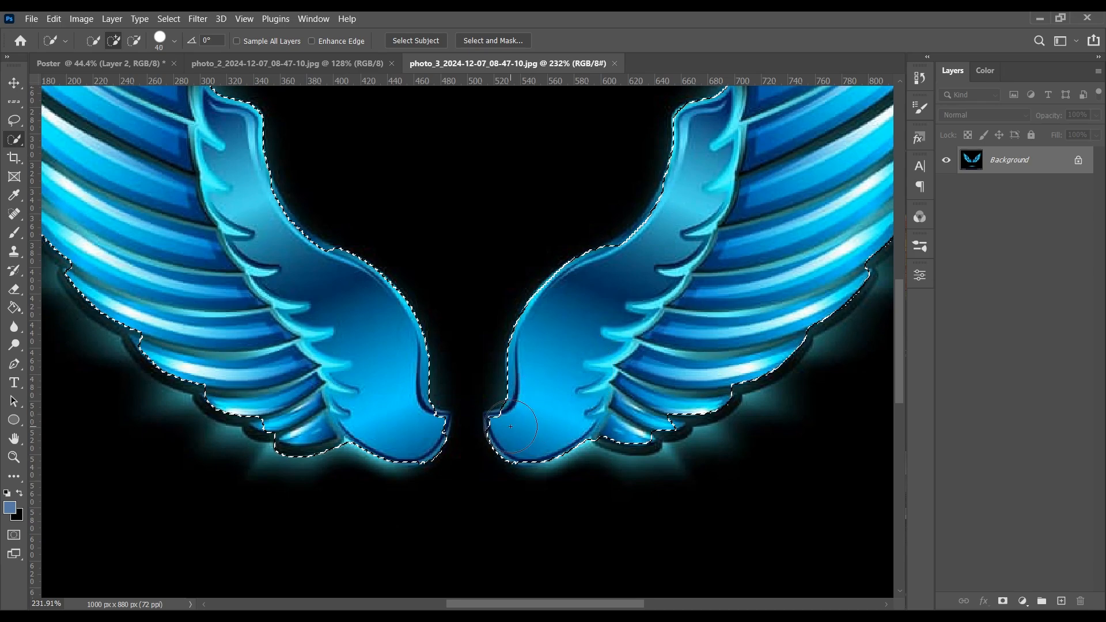
Step: Examine the selection edges around both blue wings, from the lower feathers and bases to the wing tips
scroll(512, 428, down, 4)
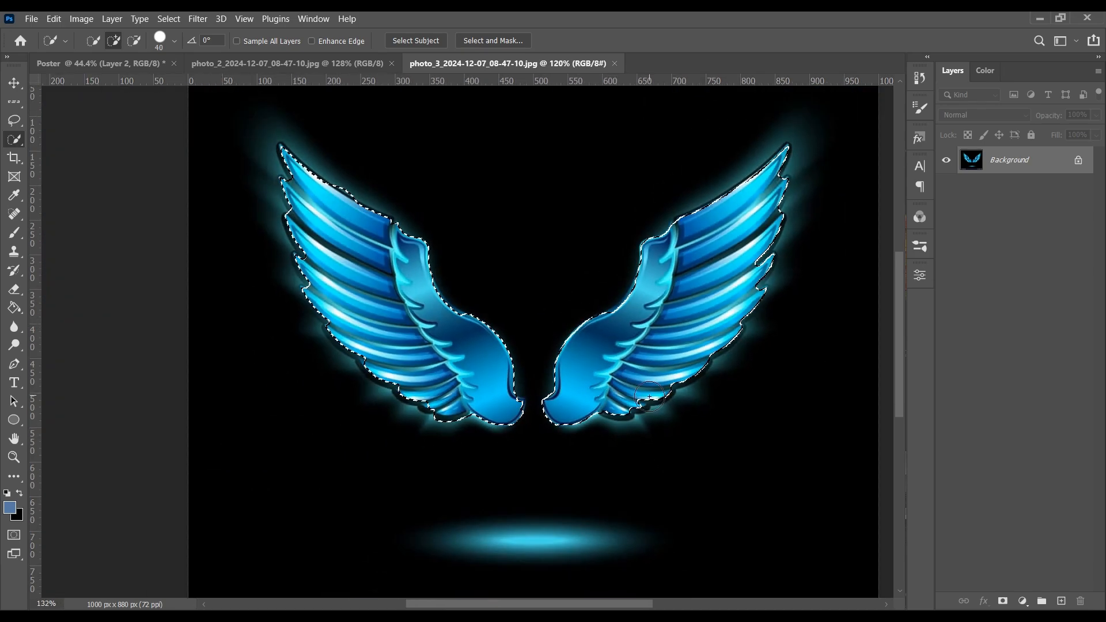
scroll(594, 399, up, 5)
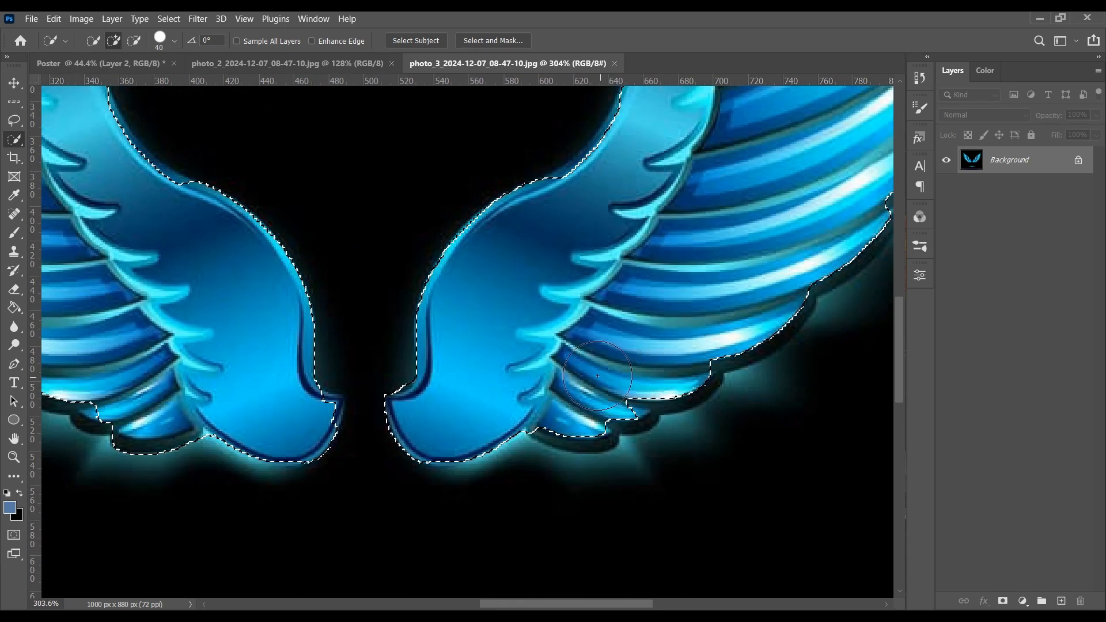
scroll(607, 377, down, 4)
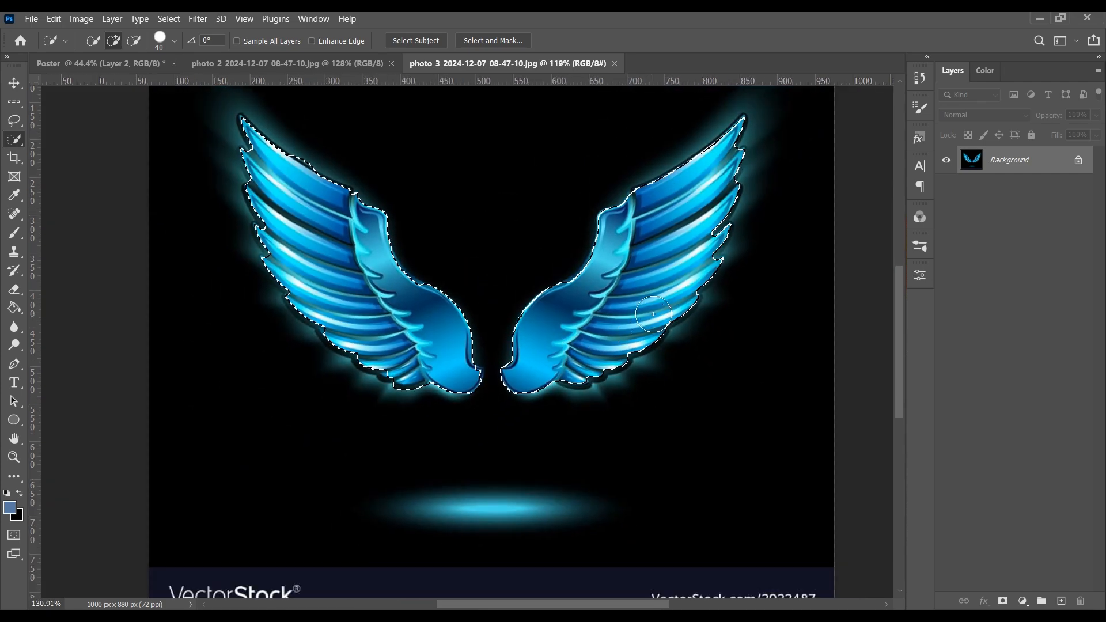
scroll(674, 315, up, 4)
scroll(674, 315, down, 4)
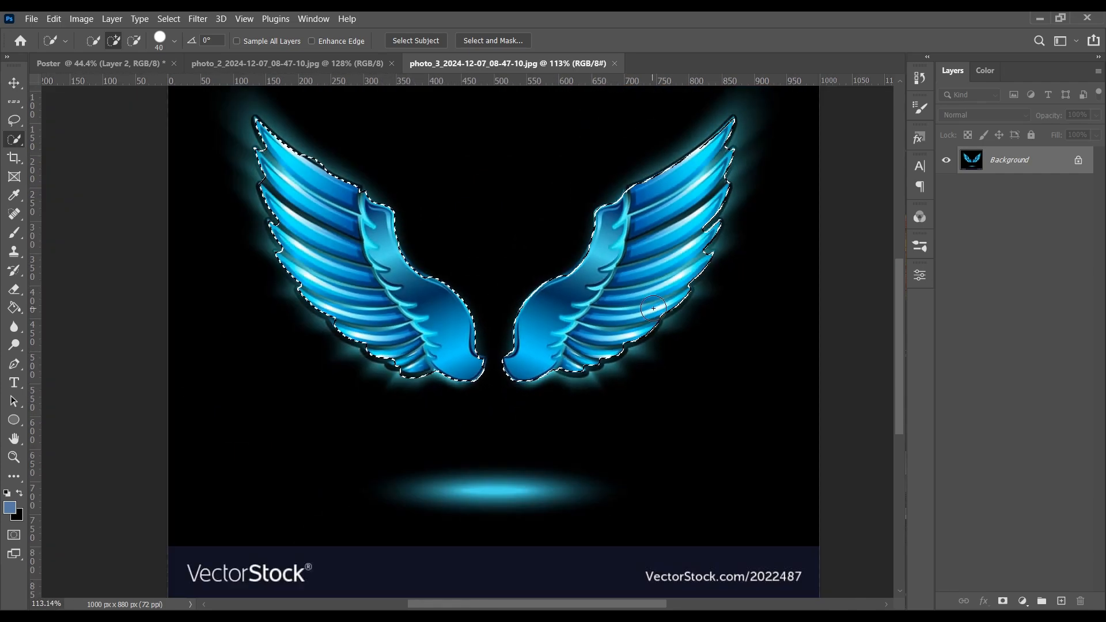
scroll(723, 127, up, 6)
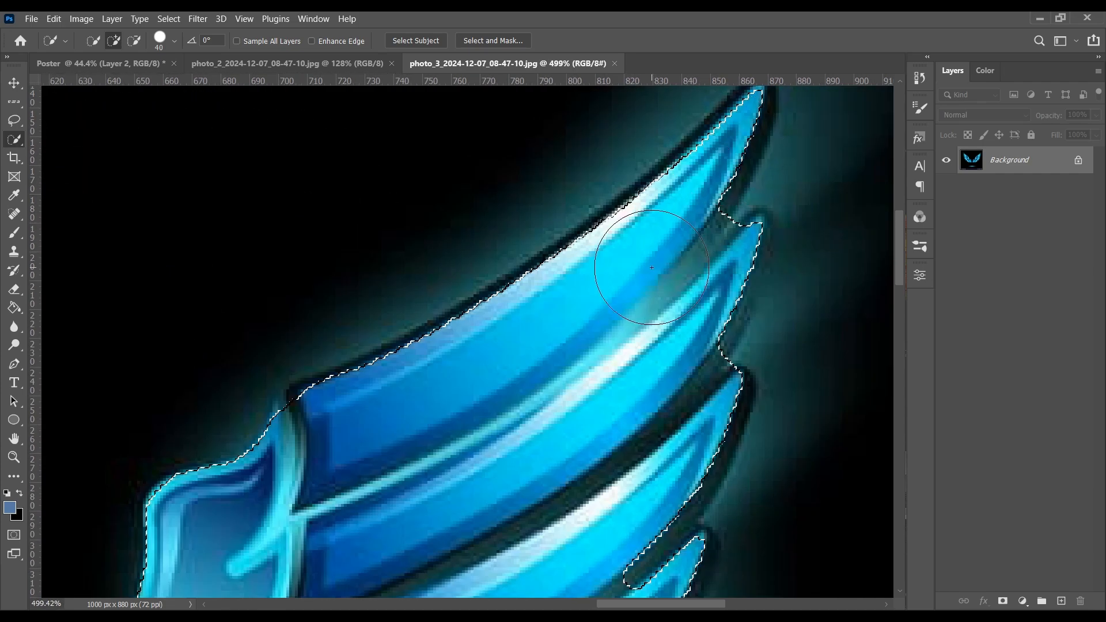
scroll(480, 413, down, 8)
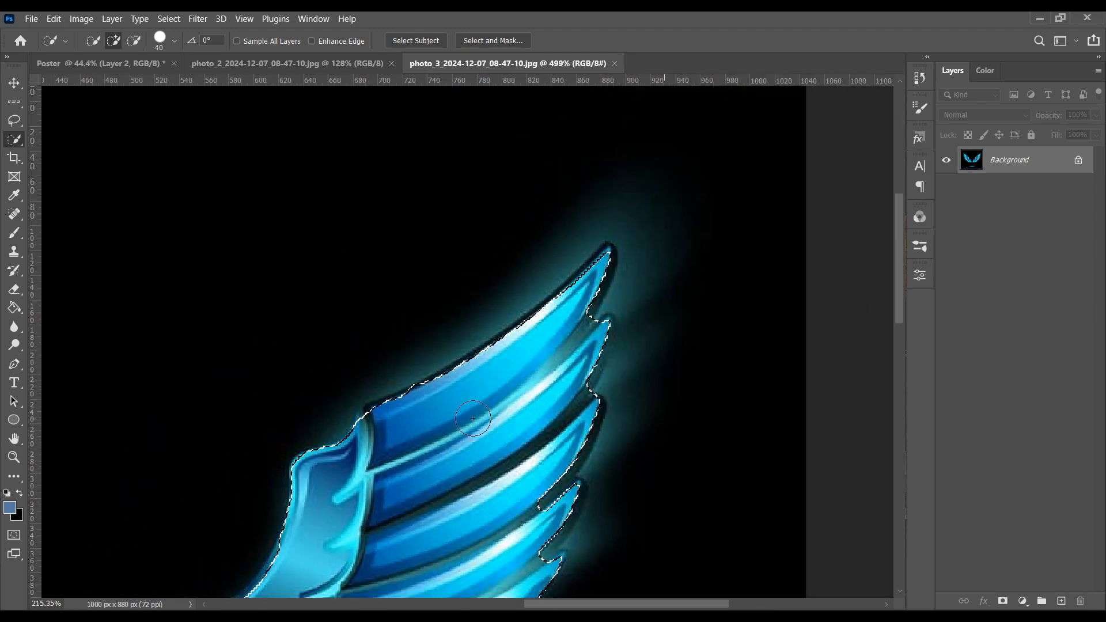
scroll(132, 393, up, 6)
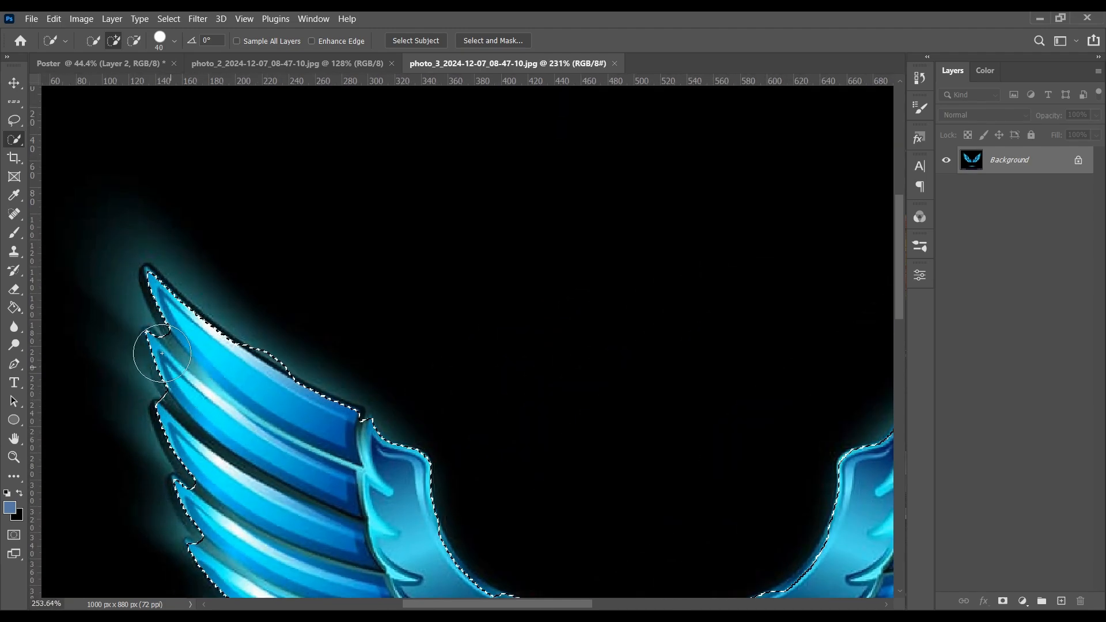
scroll(200, 387, down, 6)
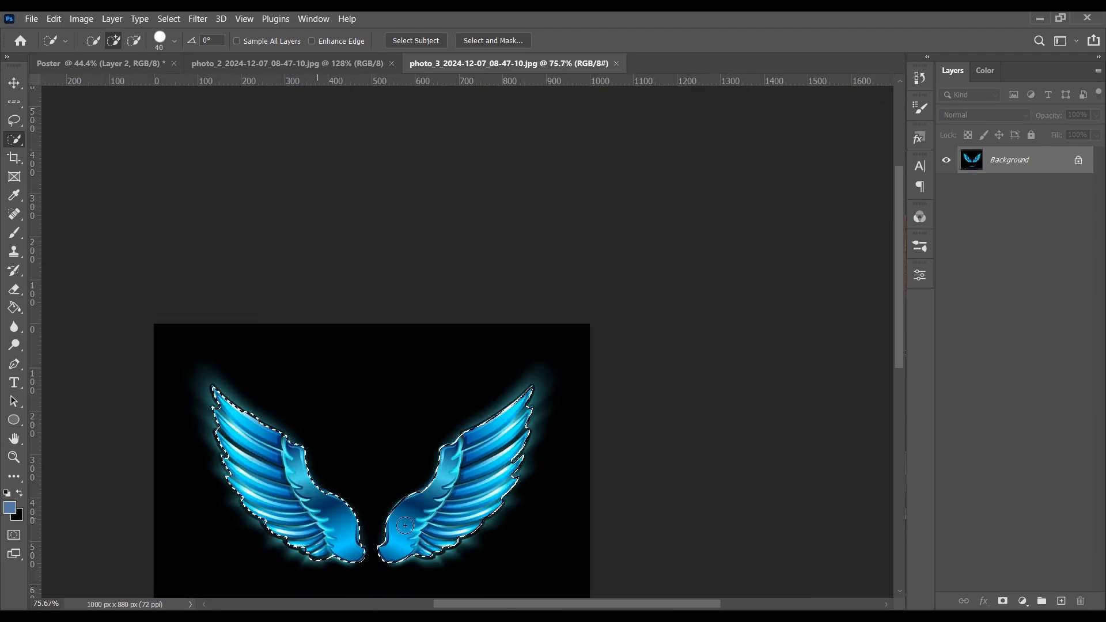
scroll(403, 481, up, 6)
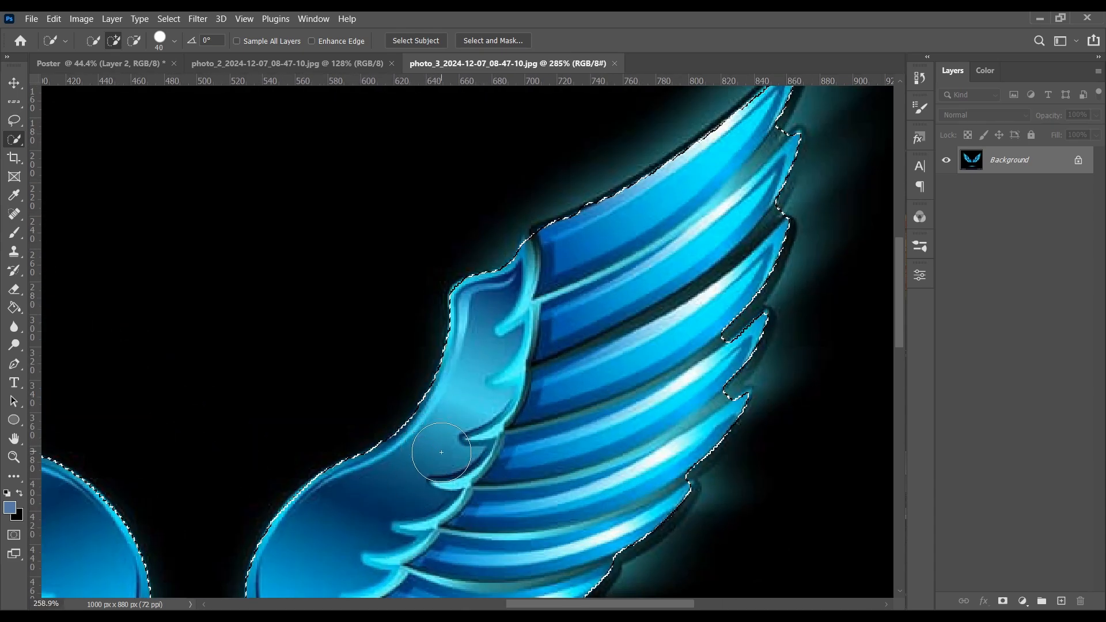
scroll(438, 450, down, 5)
Step: Move the selected wings into the Poster document and place them over the woman's upper body
key(v)
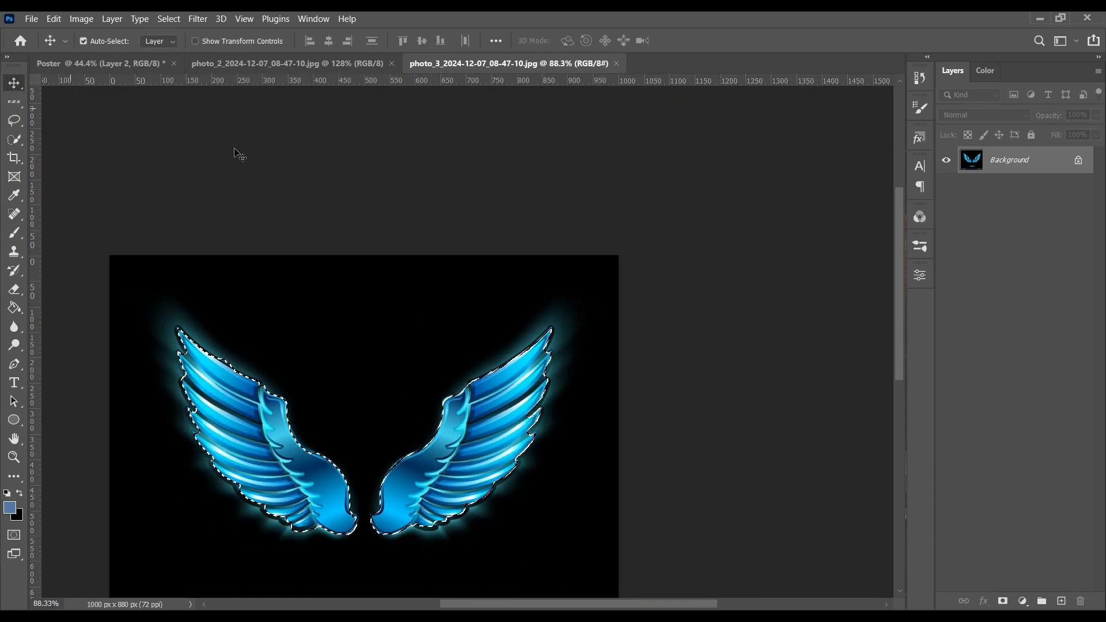
drag(427, 417, 143, 65)
drag(661, 294, 539, 155)
scroll(591, 302, down, 3)
scroll(592, 300, up, 6)
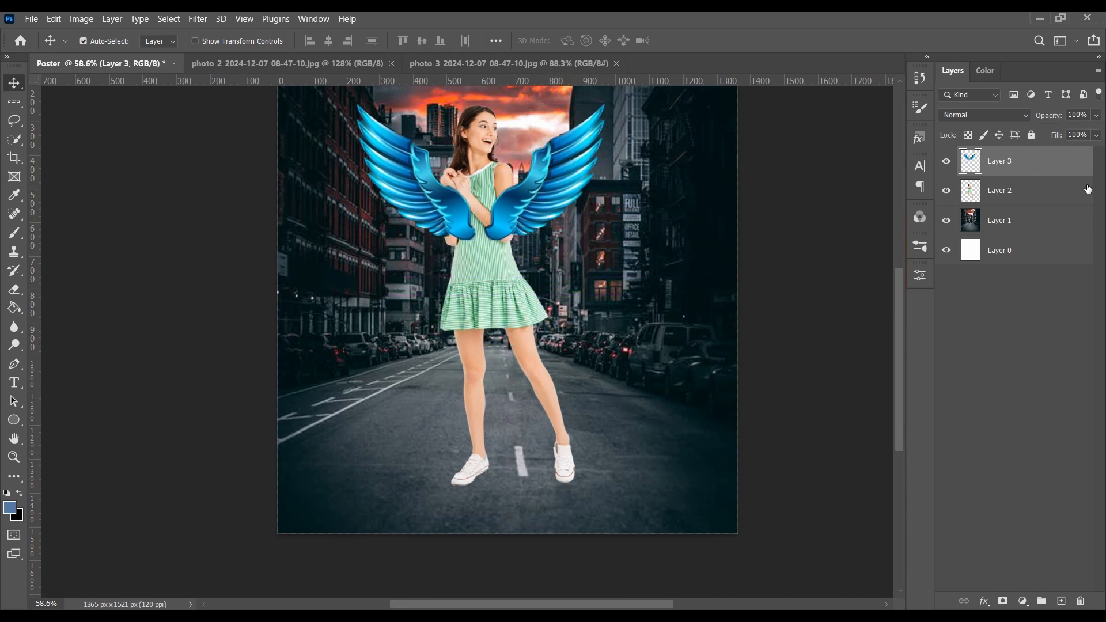
Step: Reorder the wings layer below the woman's layer so the wings sit behind her back
scroll(612, 209, down, 1)
scroll(493, 219, up, 3)
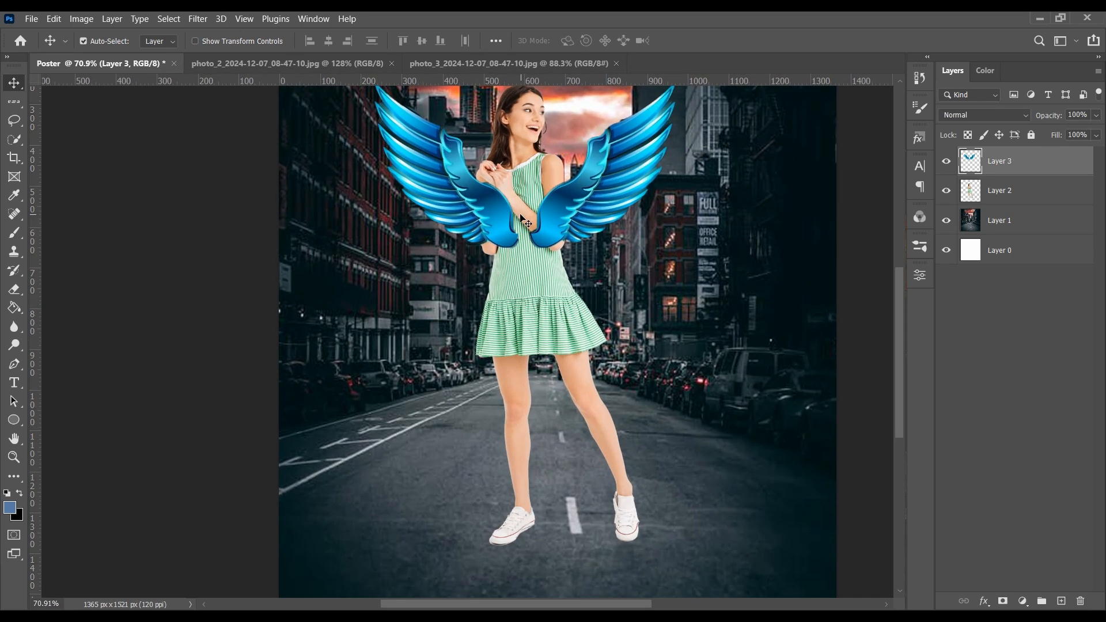
scroll(541, 200, down, 2)
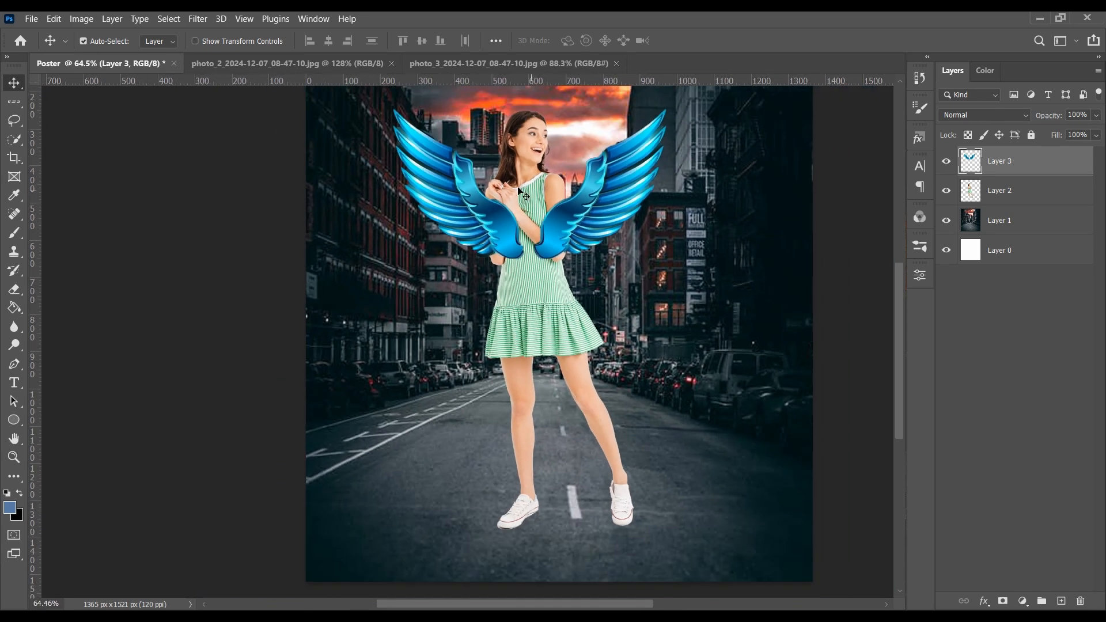
scroll(522, 207, down, 1)
scroll(567, 210, up, 2)
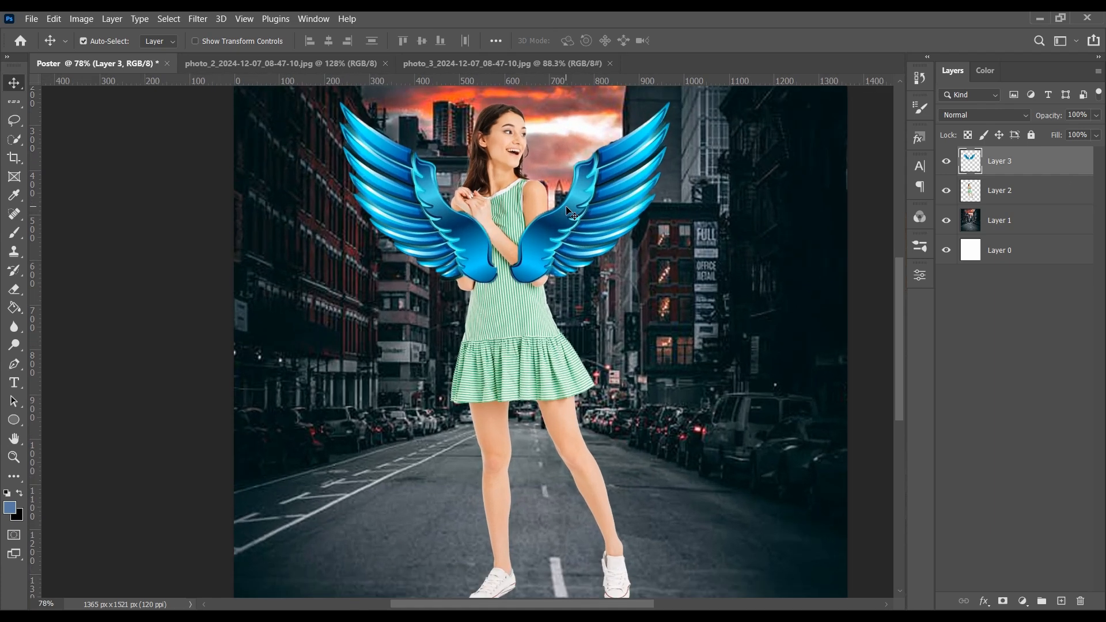
drag(1013, 163, 1014, 205)
scroll(623, 268, down, 1)
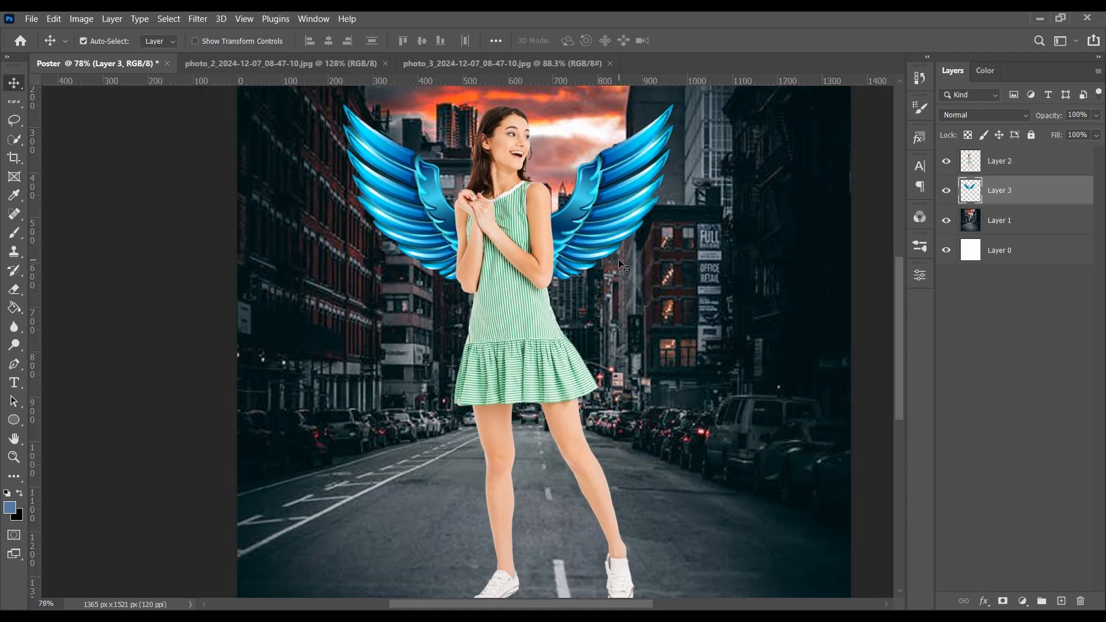
click(1043, 326)
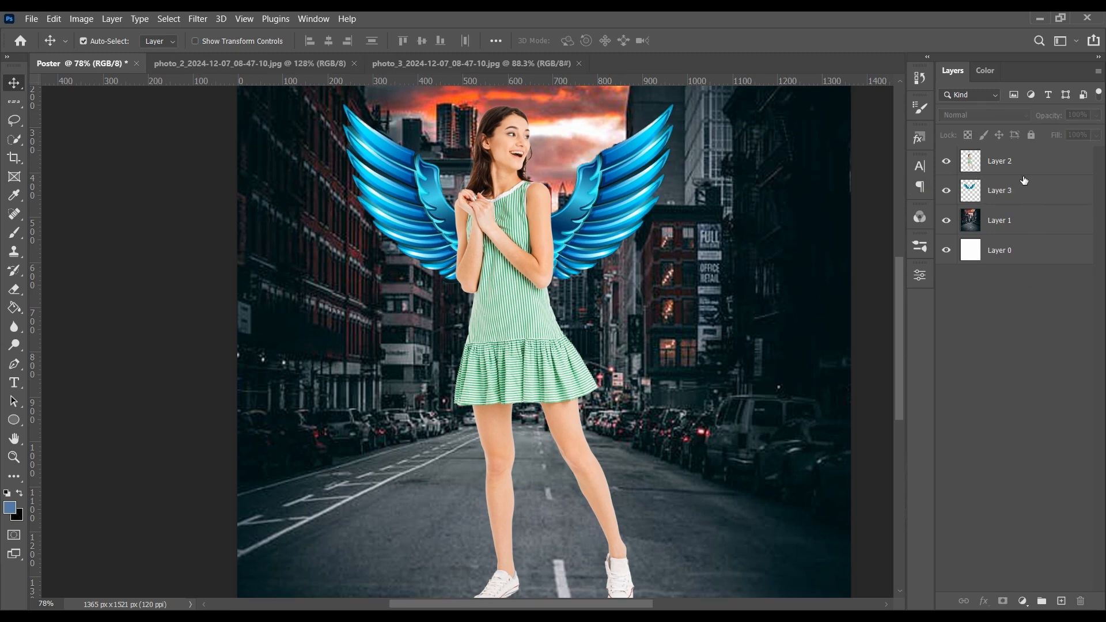
Step: Rename the woman's layer as Girl
click(993, 167)
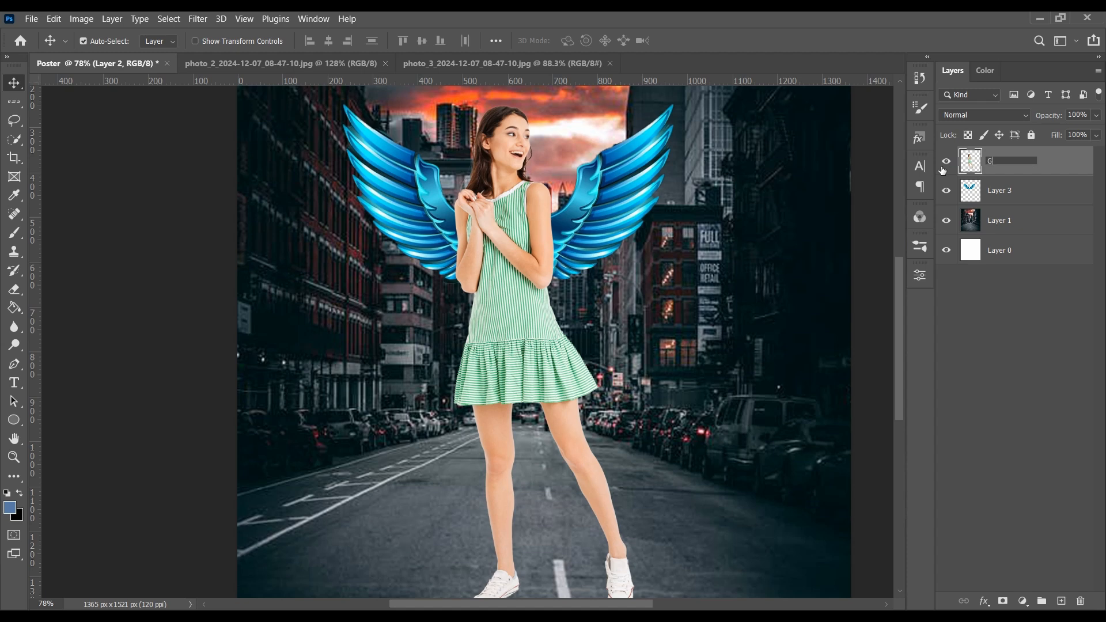
text(Girl)
key(Return)
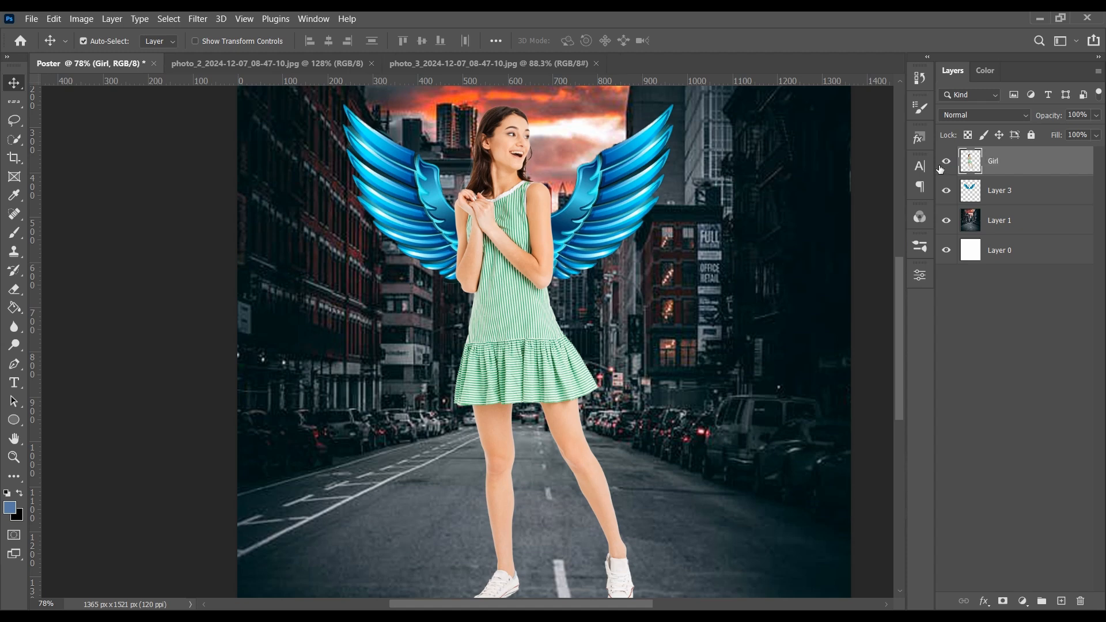
Step: Rename the wings layer as birt
click(1025, 196)
click(1074, 365)
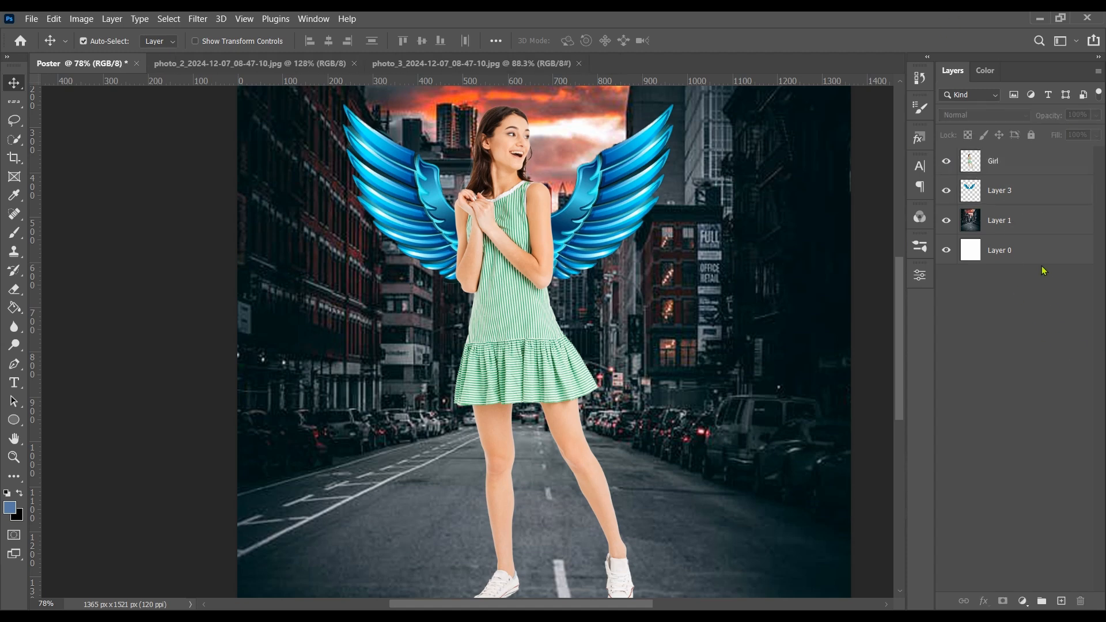
click(1023, 220)
click(1055, 306)
scroll(599, 357, down, 5)
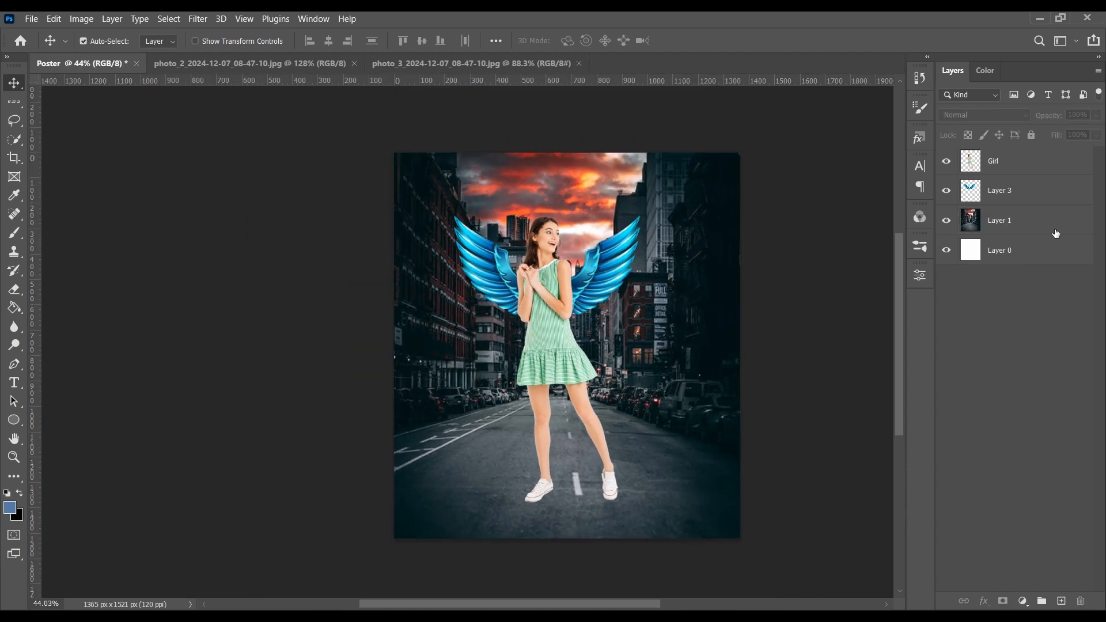
double_click(1015, 191)
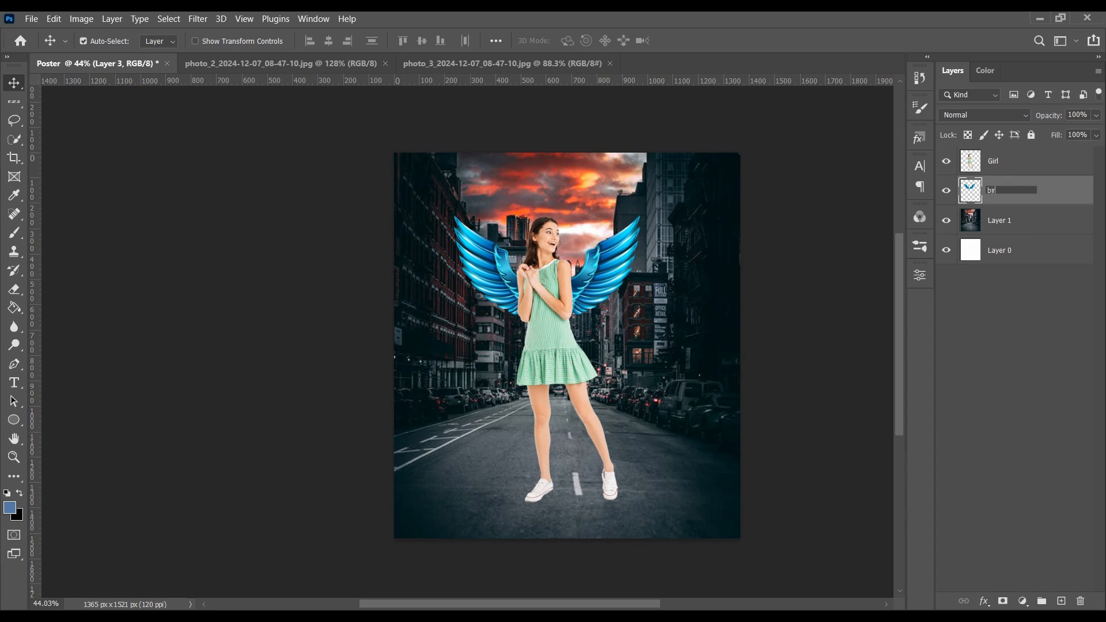
key(Return)
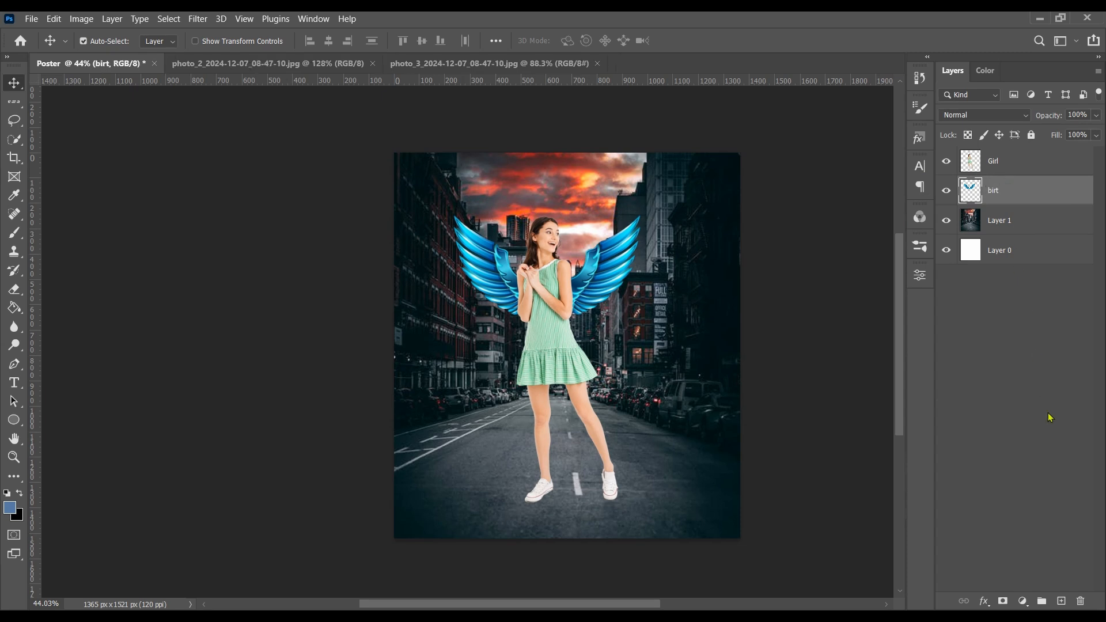
Step: Examine how the wings line up with the woman's shoulders and back on the poster
scroll(533, 425, up, 3)
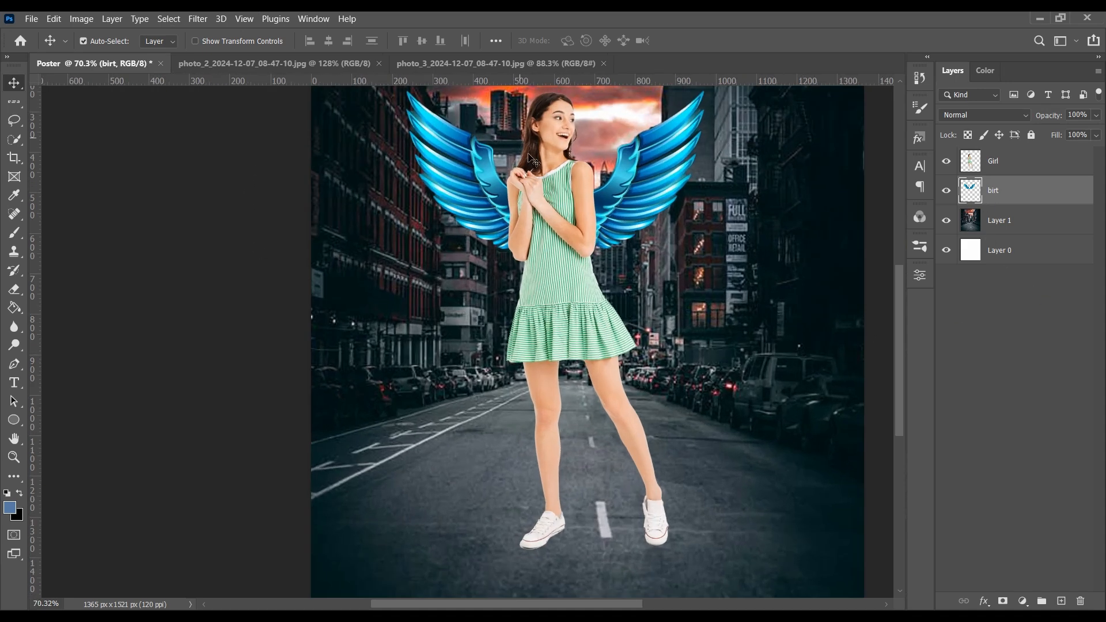
scroll(650, 213, up, 1)
scroll(653, 222, down, 3)
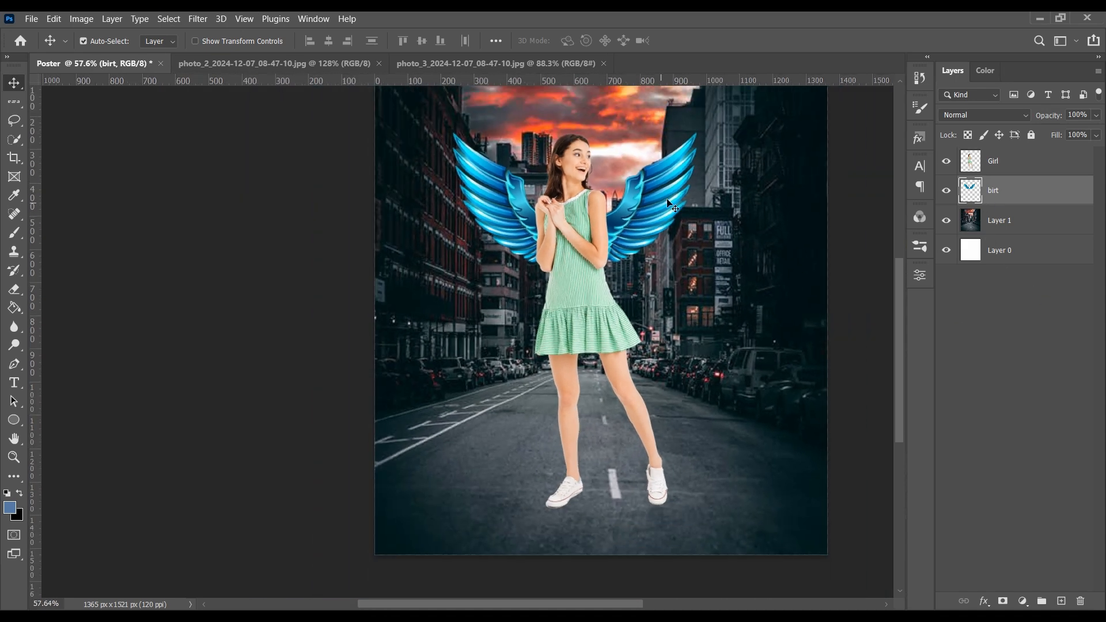
scroll(668, 203, up, 1)
scroll(668, 231, down, 2)
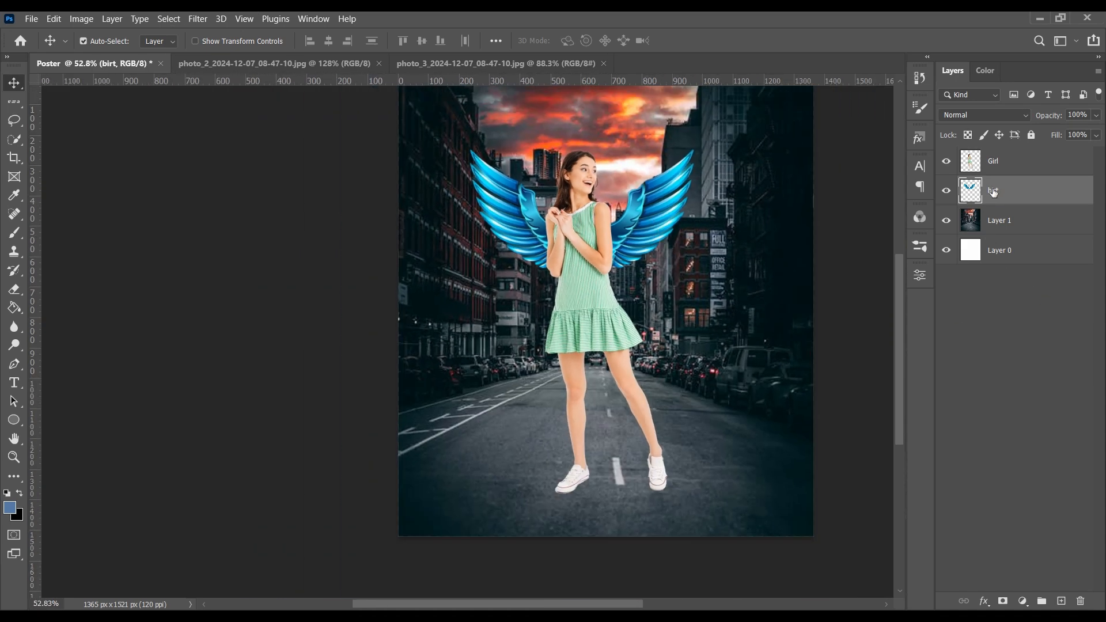
scroll(662, 219, down, 2)
scroll(680, 216, up, 4)
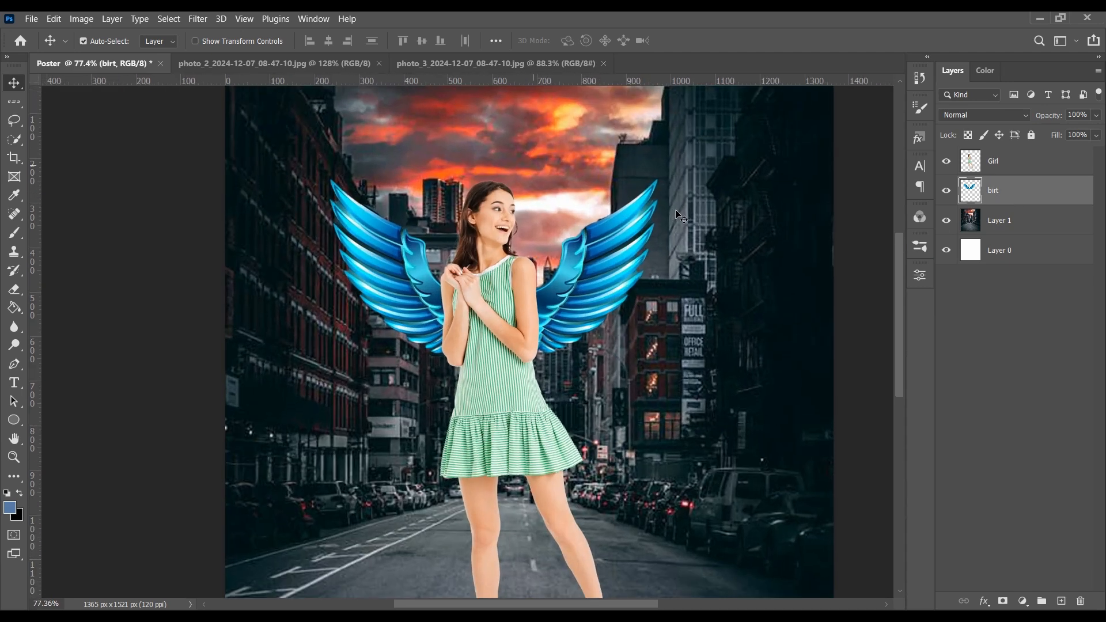
scroll(591, 287, down, 1)
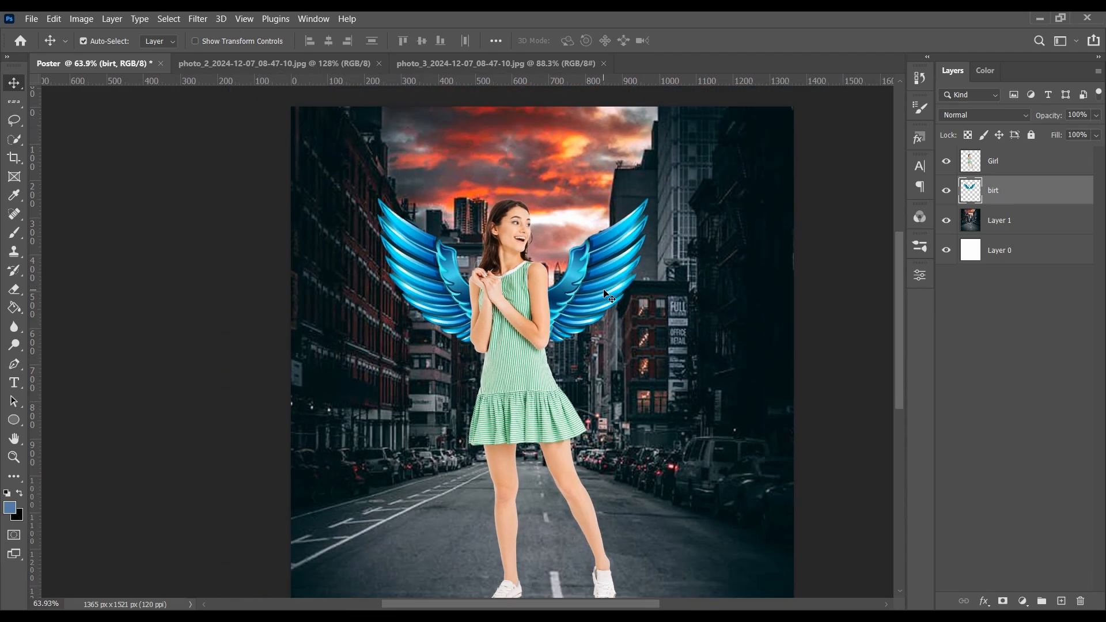
click(1033, 225)
click(997, 184)
key(ctrl+t)
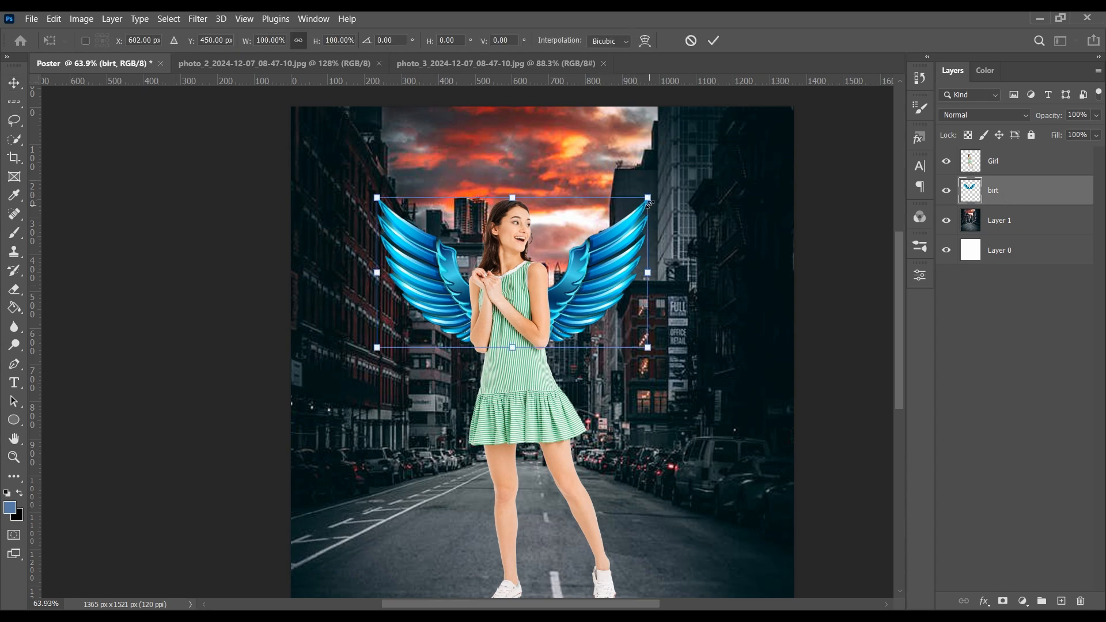
click(1017, 163)
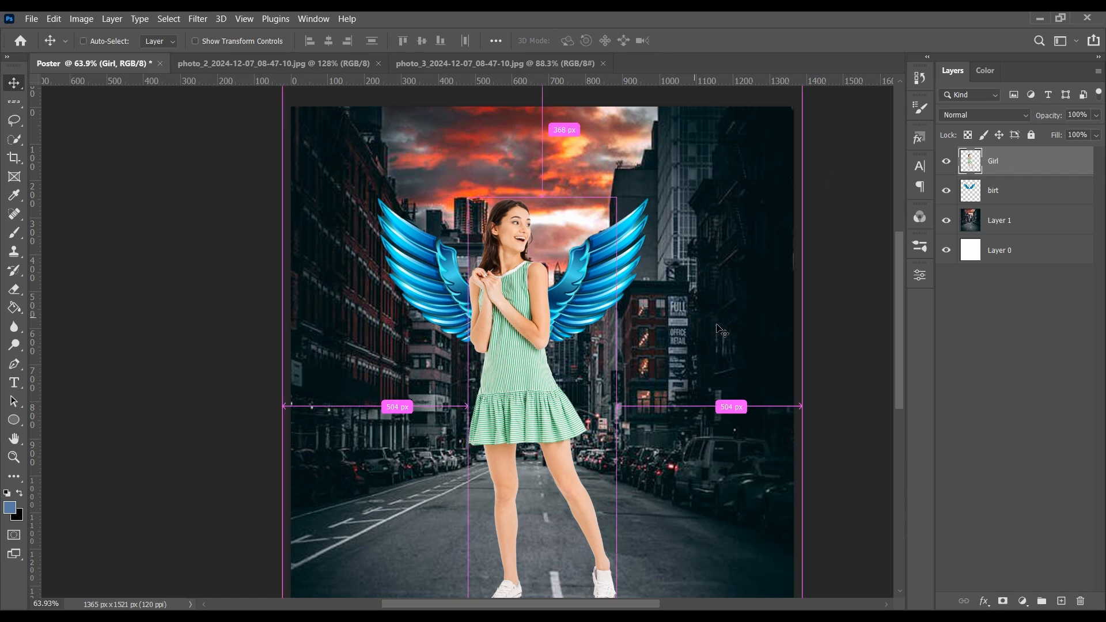
key(ctrl+t)
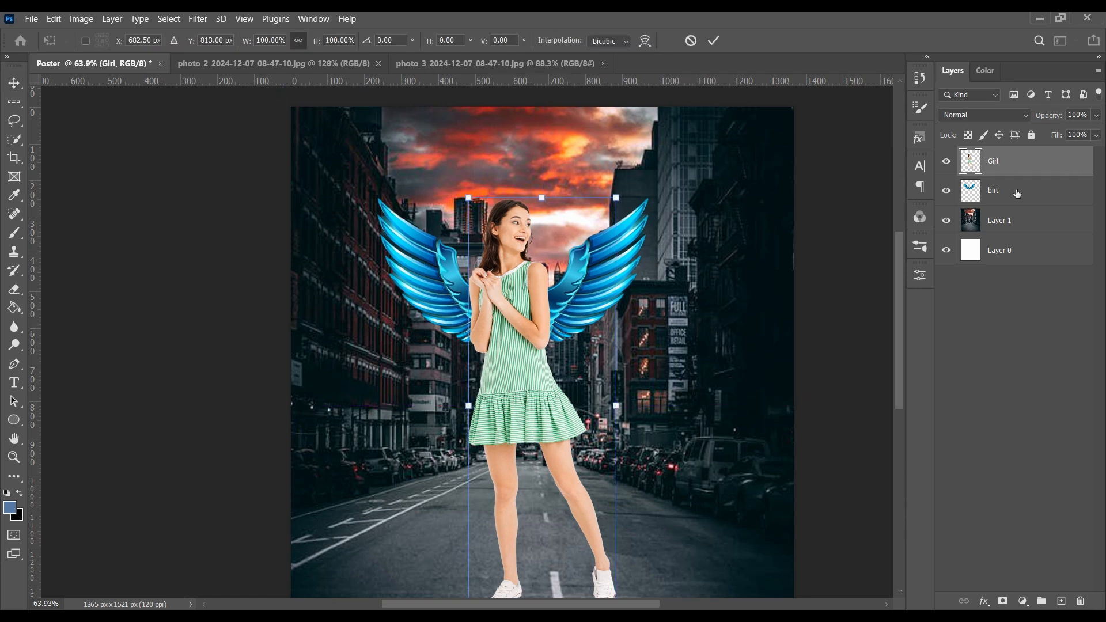
Step: Enlarge the wings on the birt layer and reposition them so they spread higher and wider behind the woman's shoulders
click(1014, 196)
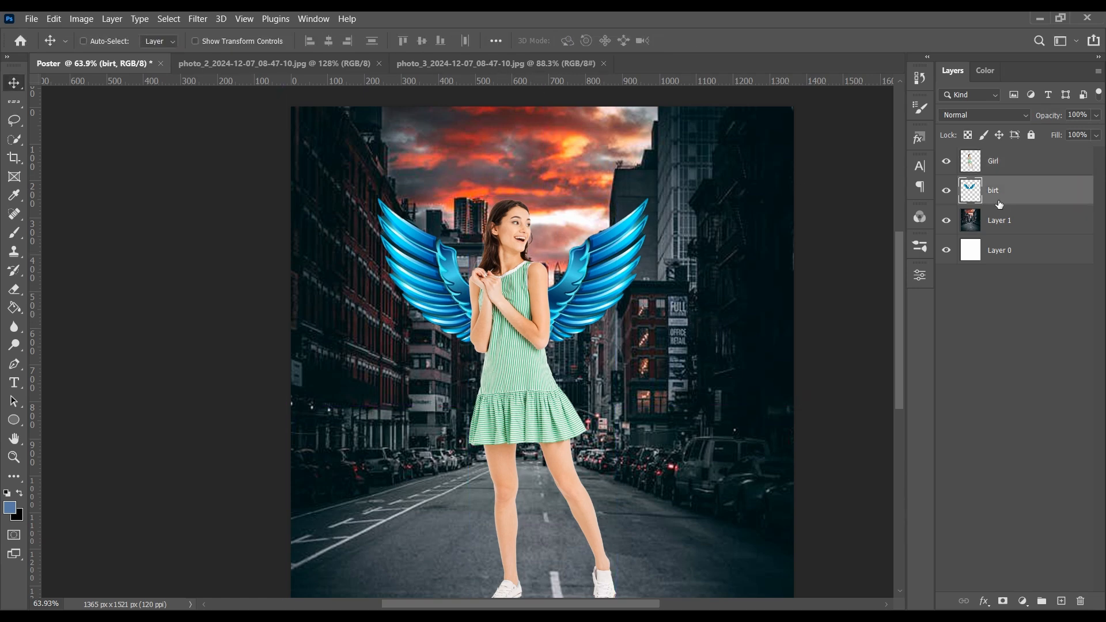
key(ctrl+t)
drag(650, 198, 753, 139)
drag(677, 265, 649, 252)
click(712, 41)
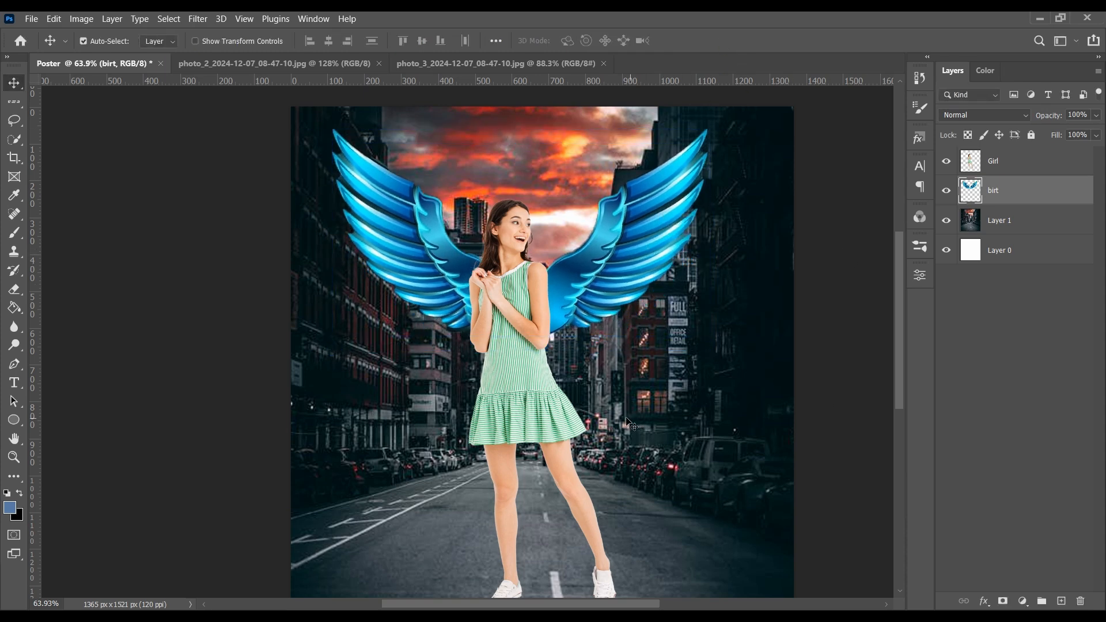
scroll(624, 470, down, 3)
scroll(624, 470, up, 2)
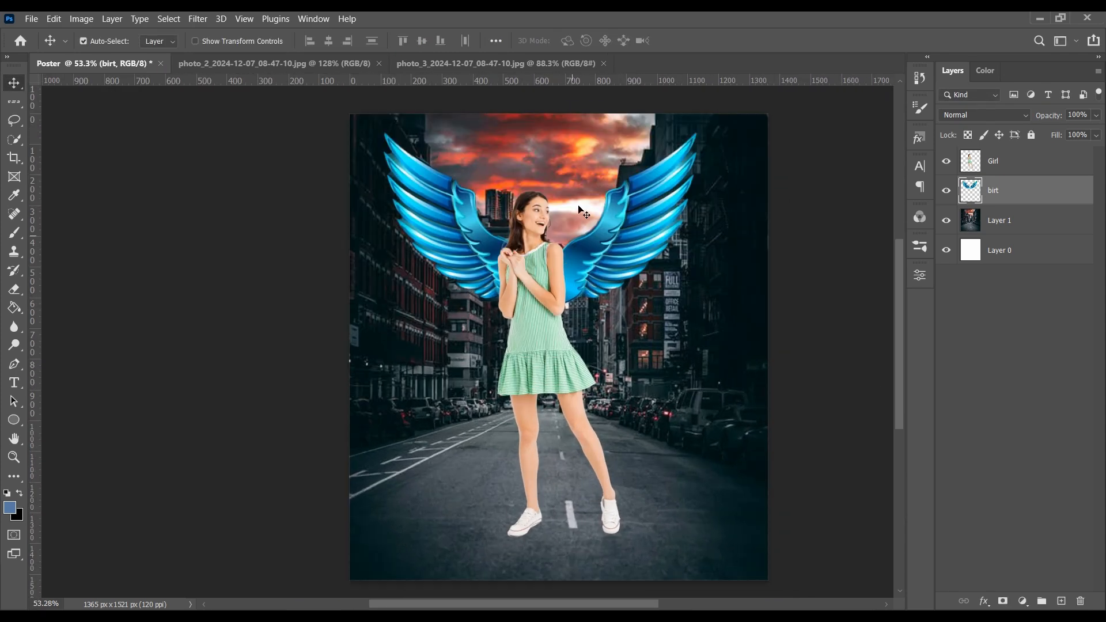
Step: Check the shoes in the photo_2 sample image and close the photo_3 wings source image
click(331, 63)
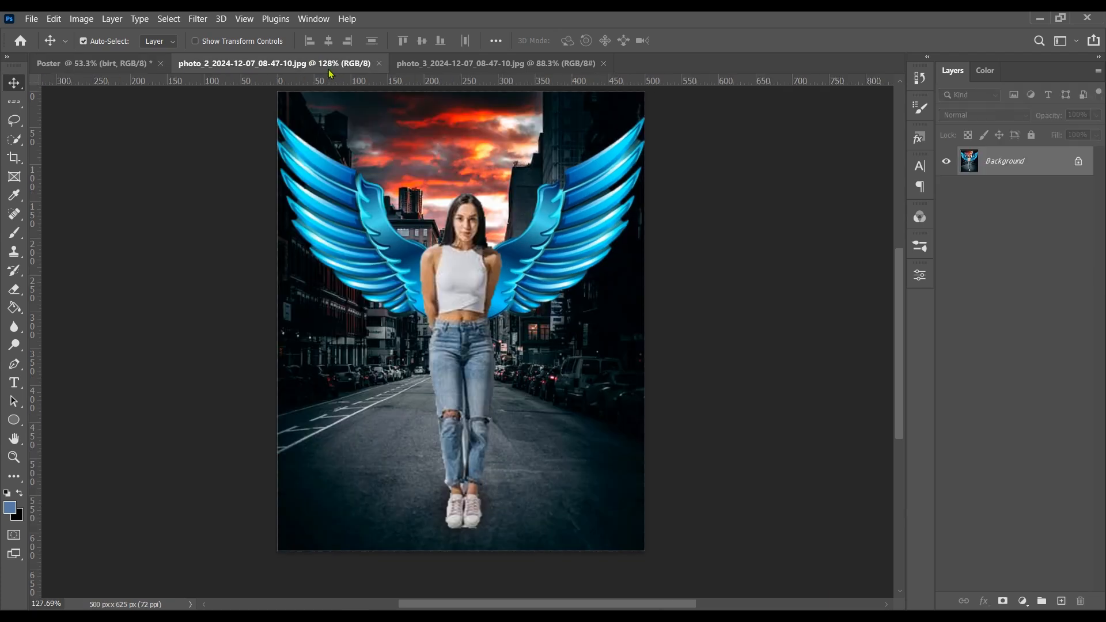
scroll(461, 495, up, 7)
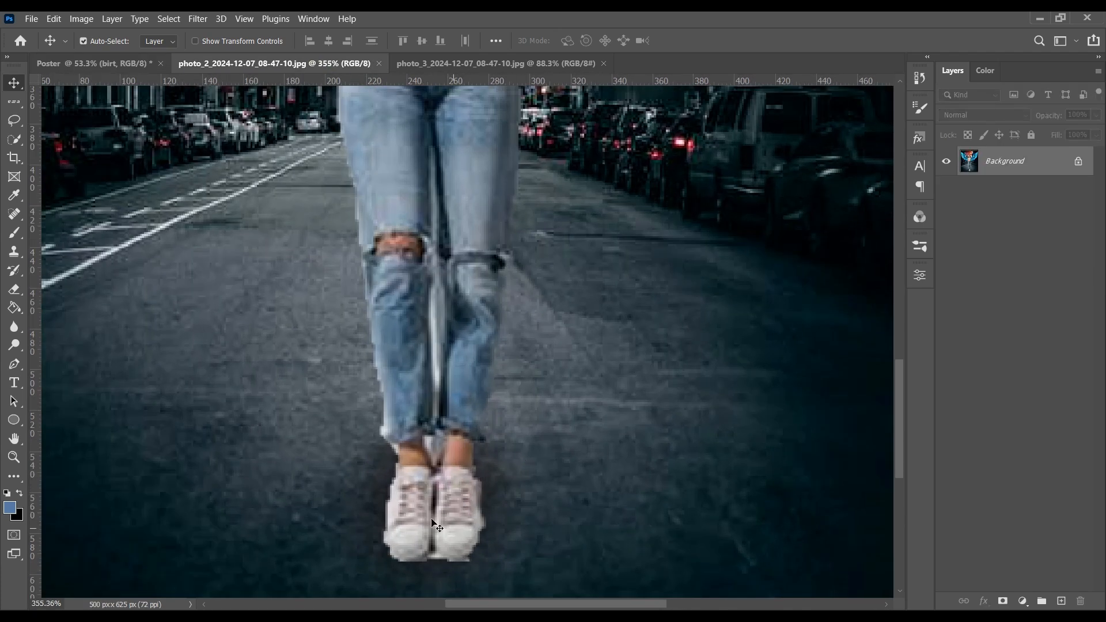
click(570, 63)
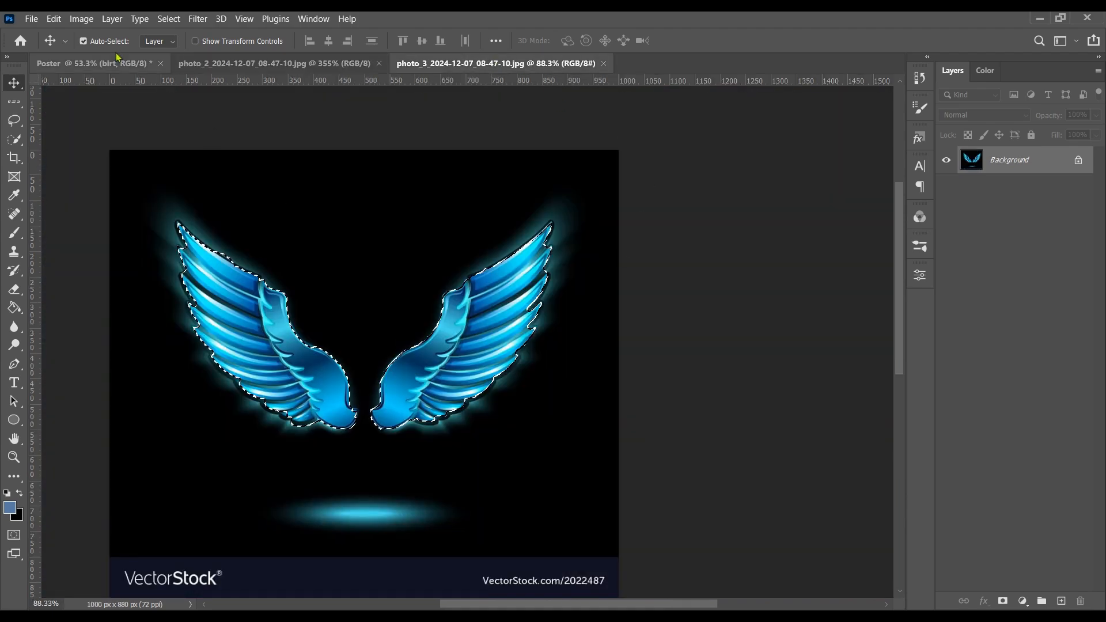
click(603, 63)
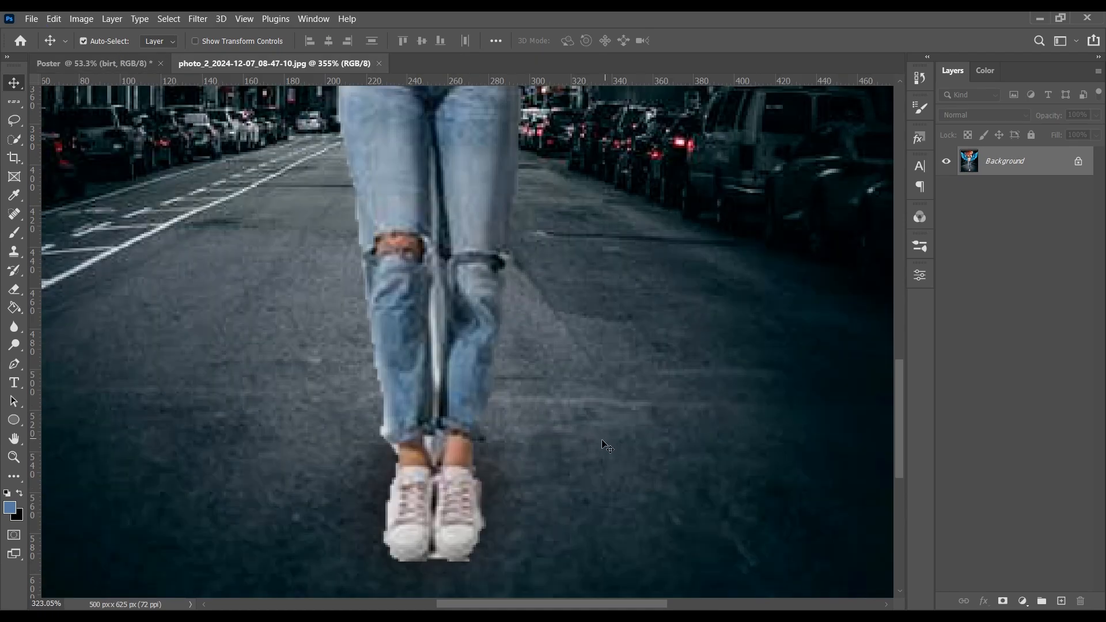
scroll(603, 442, down, 6)
click(92, 64)
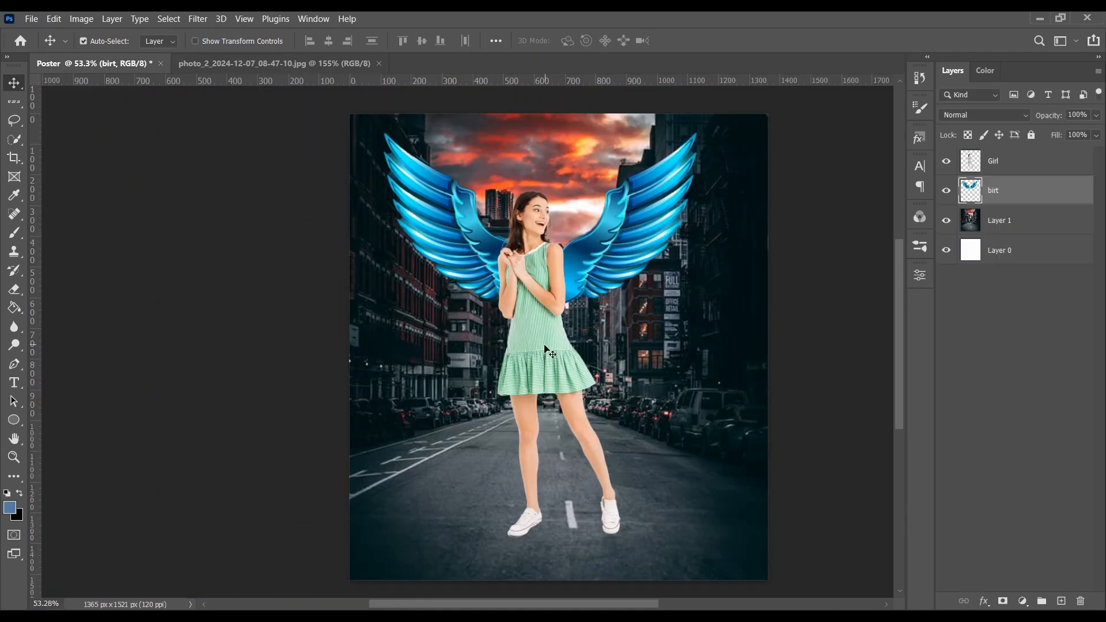
Step: Draw an ellipse shape about 119 px wide and high over the woman's front-facing shoe on the poster
scroll(547, 348, down, 3)
scroll(645, 251, up, 3)
scroll(631, 298, down, 3)
scroll(612, 479, up, 4)
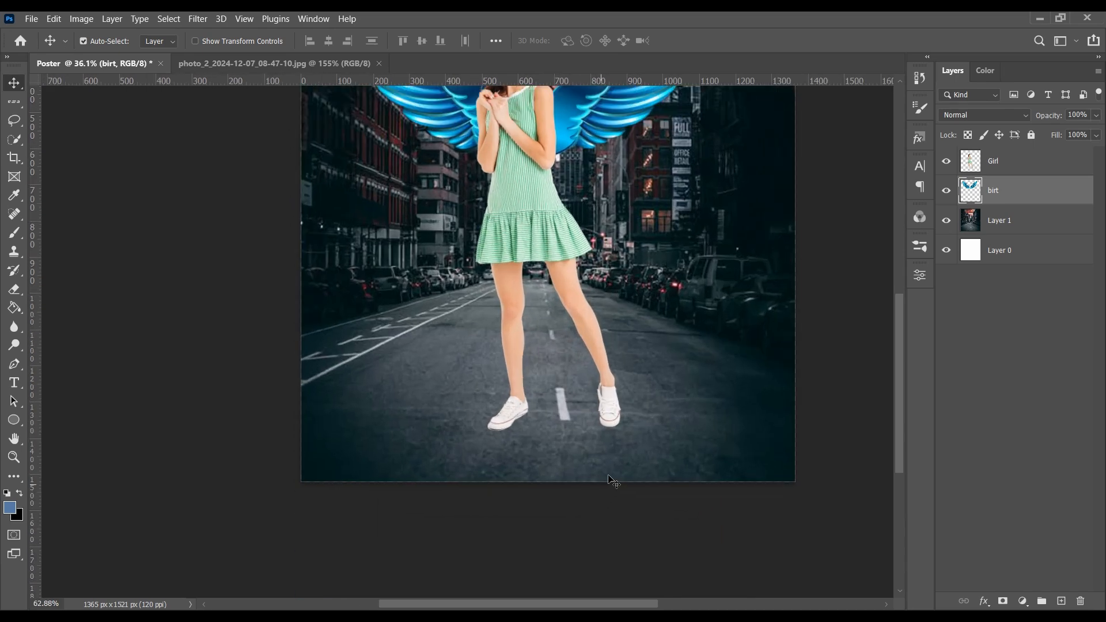
scroll(612, 483, up, 4)
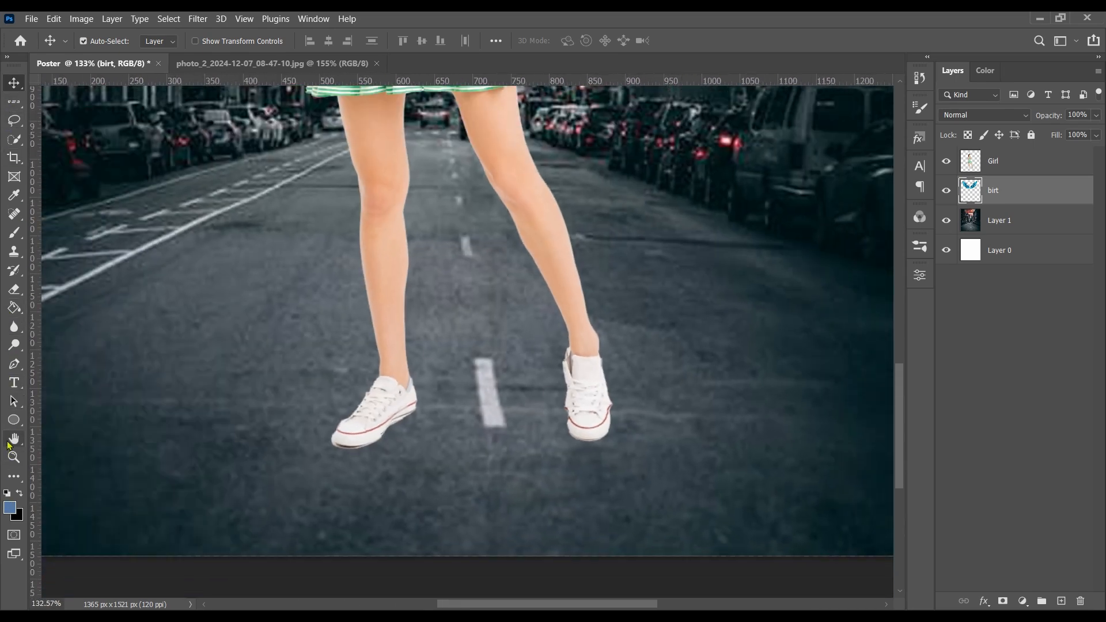
click(13, 421)
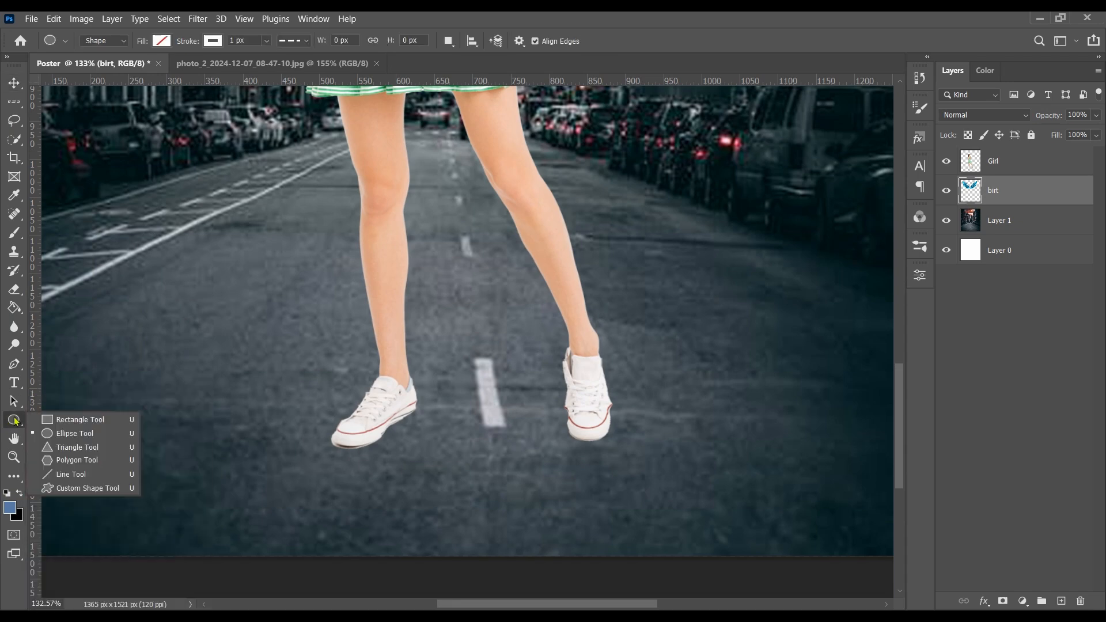
click(74, 420)
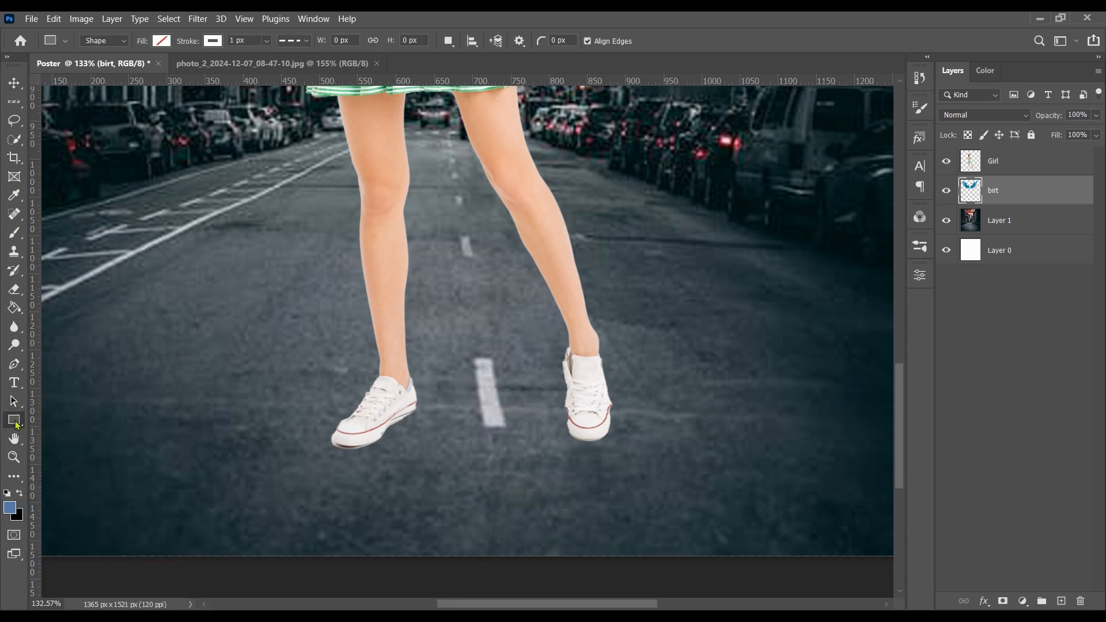
click(14, 422)
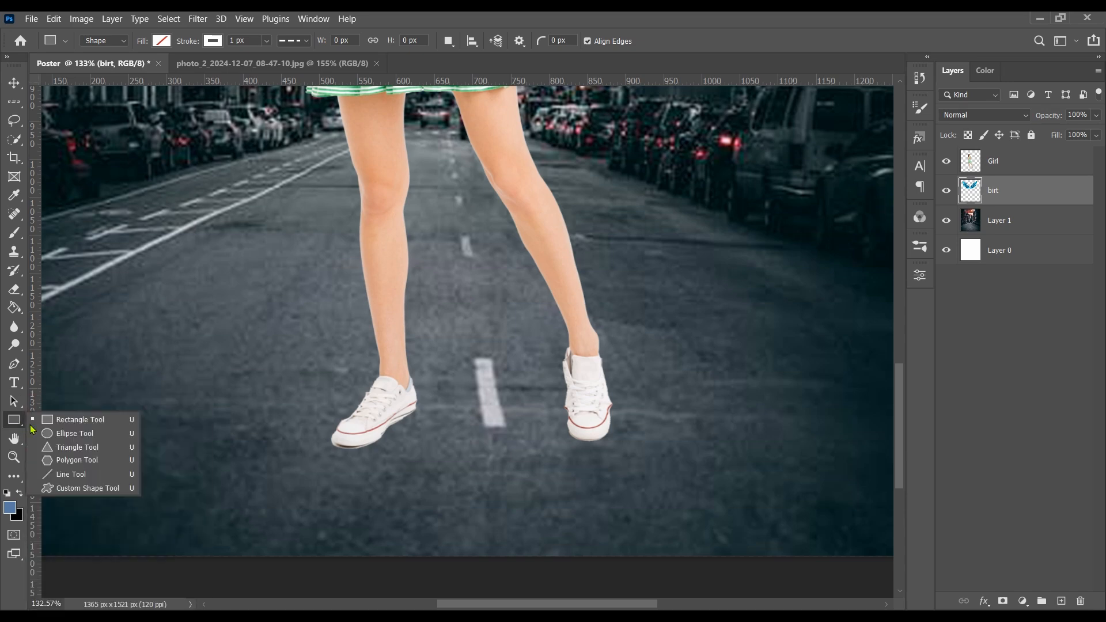
click(71, 435)
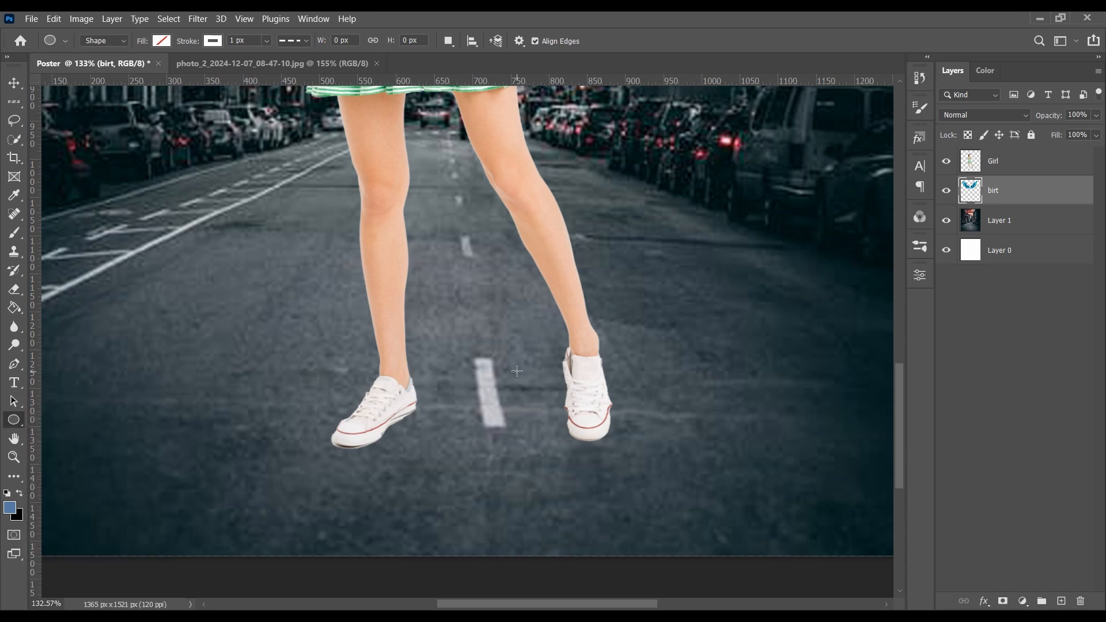
drag(517, 371, 605, 454)
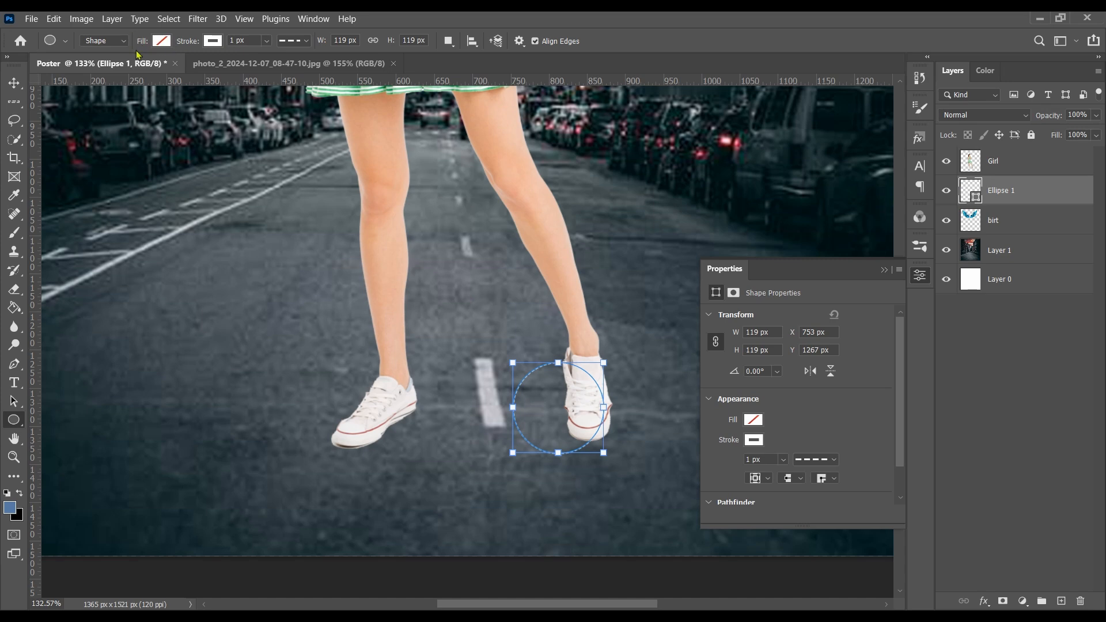
Step: Fill the circle at the shoe with black and remove its stroke
click(163, 41)
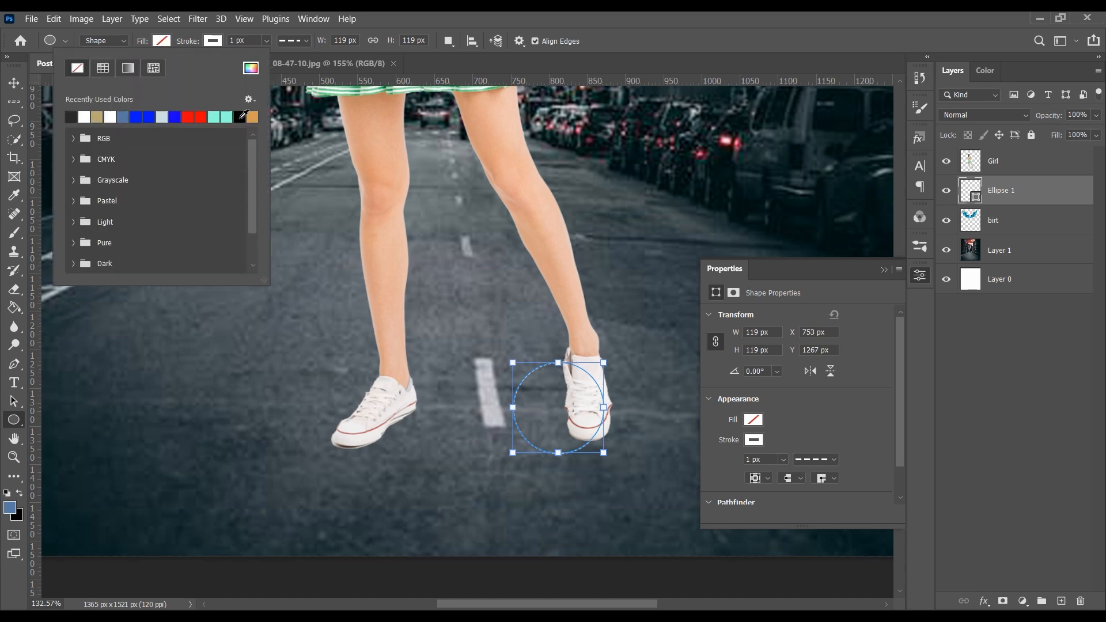
click(239, 117)
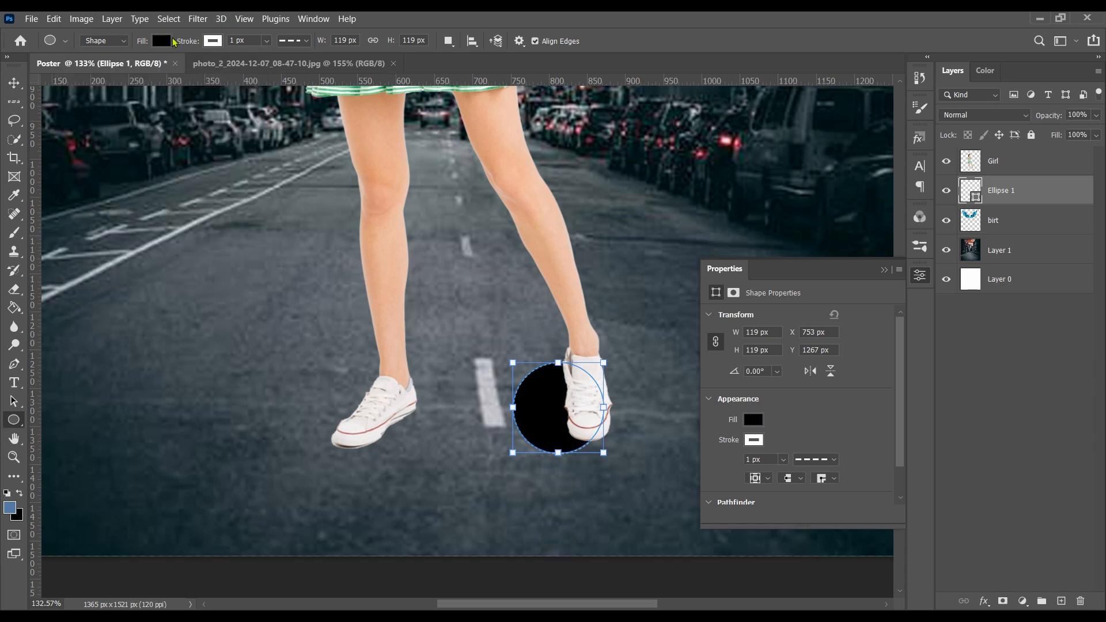
click(266, 40)
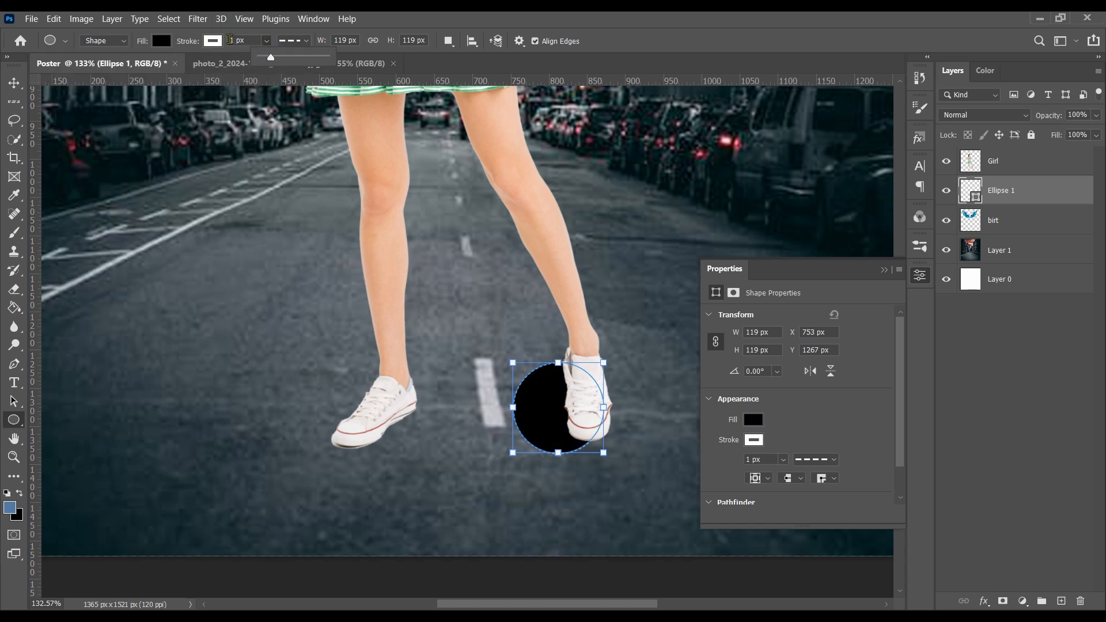
click(213, 41)
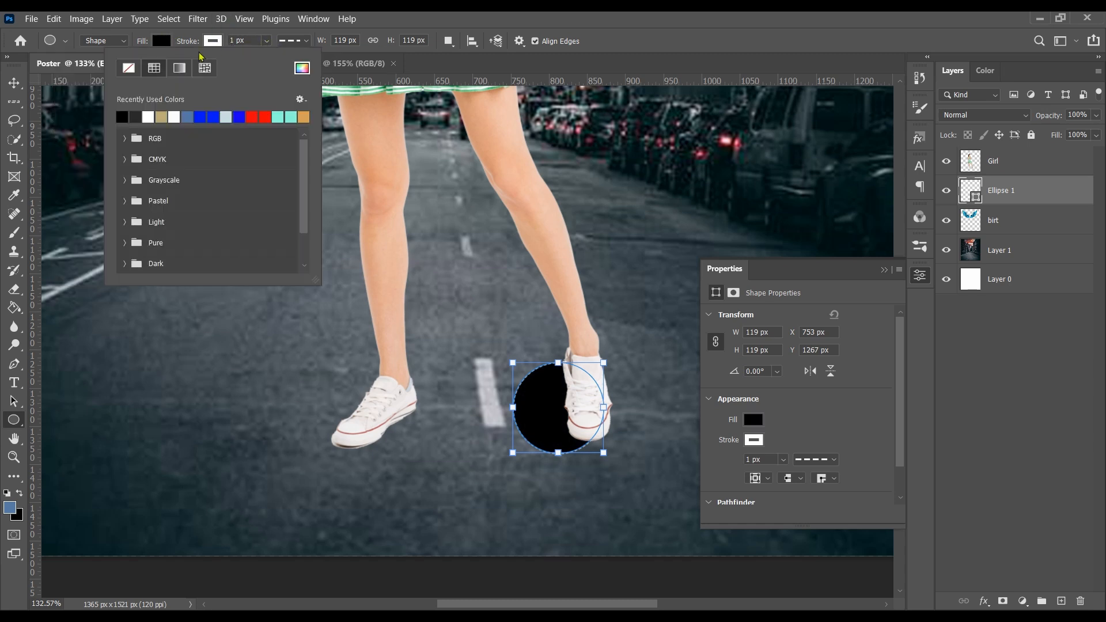
click(129, 67)
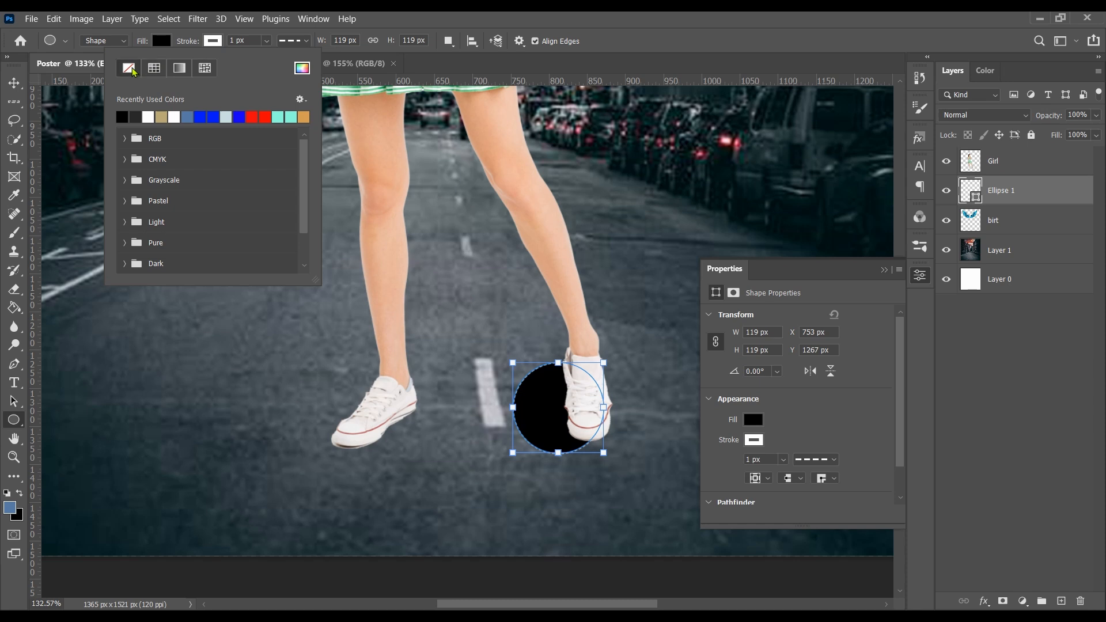
click(215, 41)
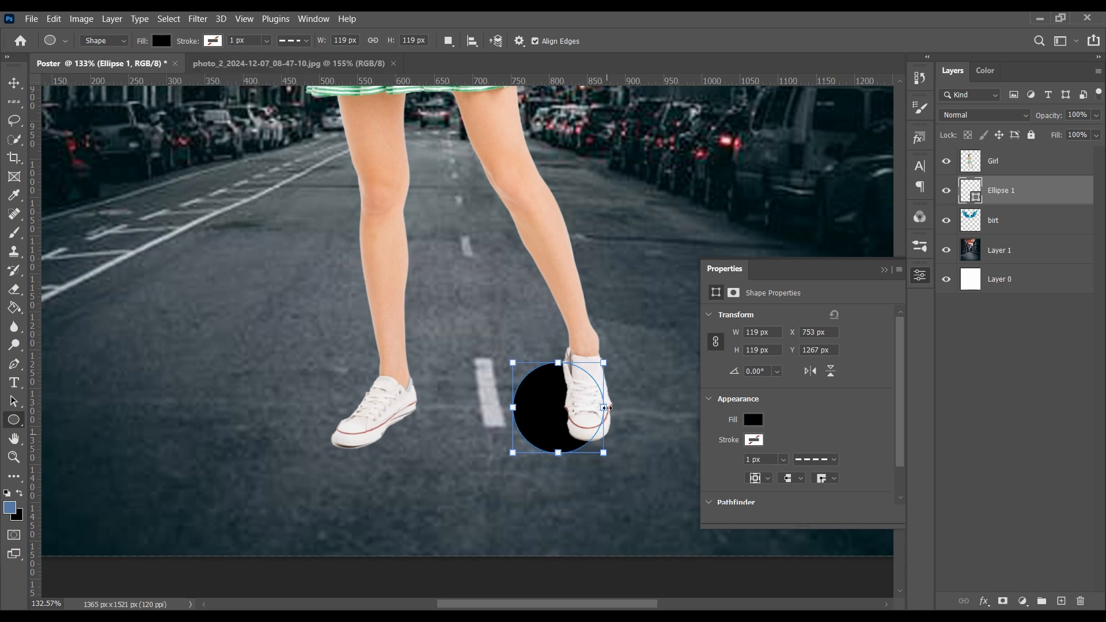
Step: Move the black circle so it sits behind the woman's front-facing shoe
key(v)
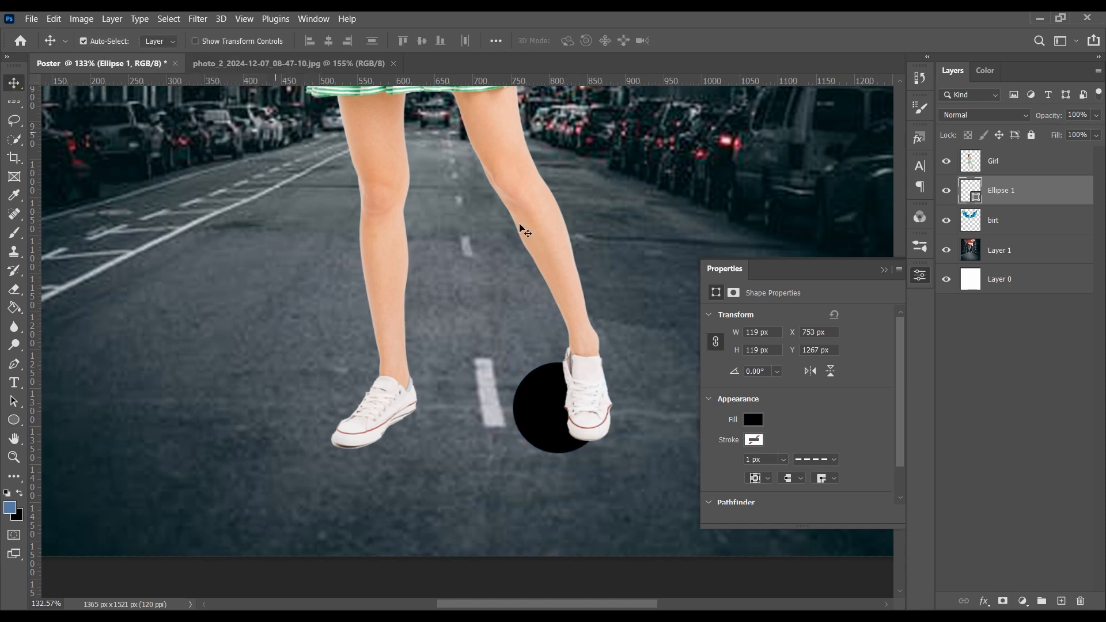
drag(544, 412, 568, 407)
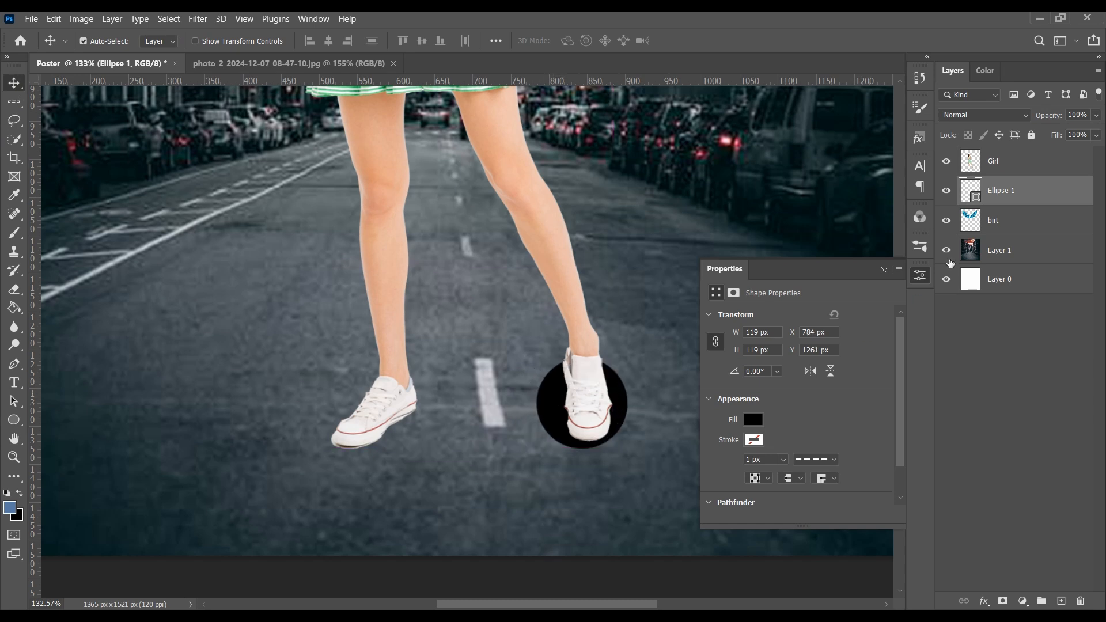
click(924, 280)
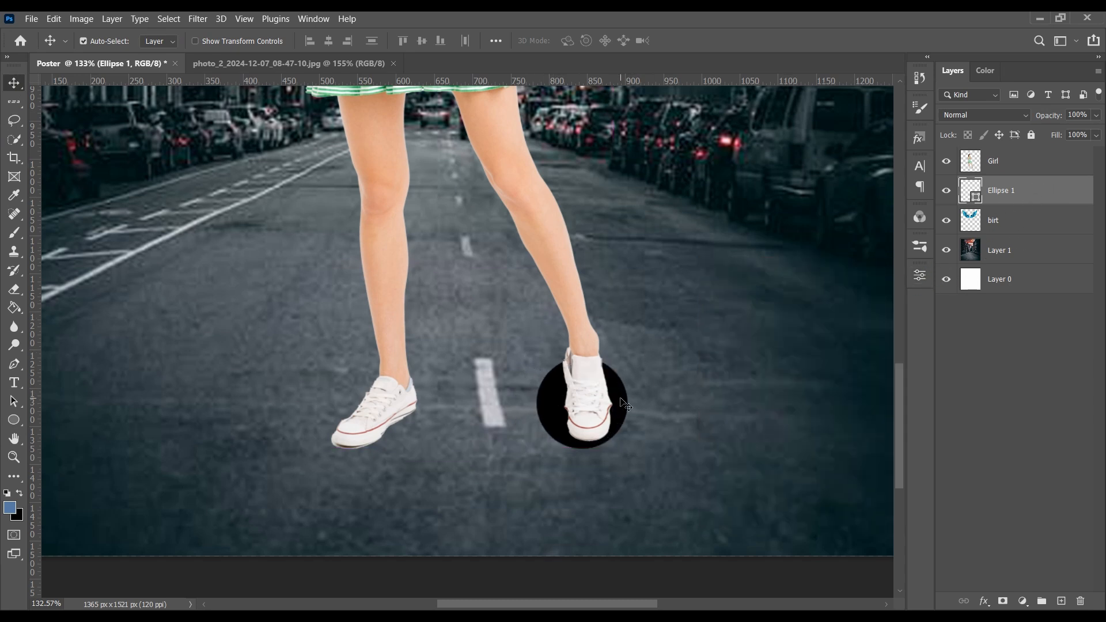
mouse_move(628, 405)
mouse_down()
mouse_move(641, 399)
mouse_move(628, 390)
mouse_up()
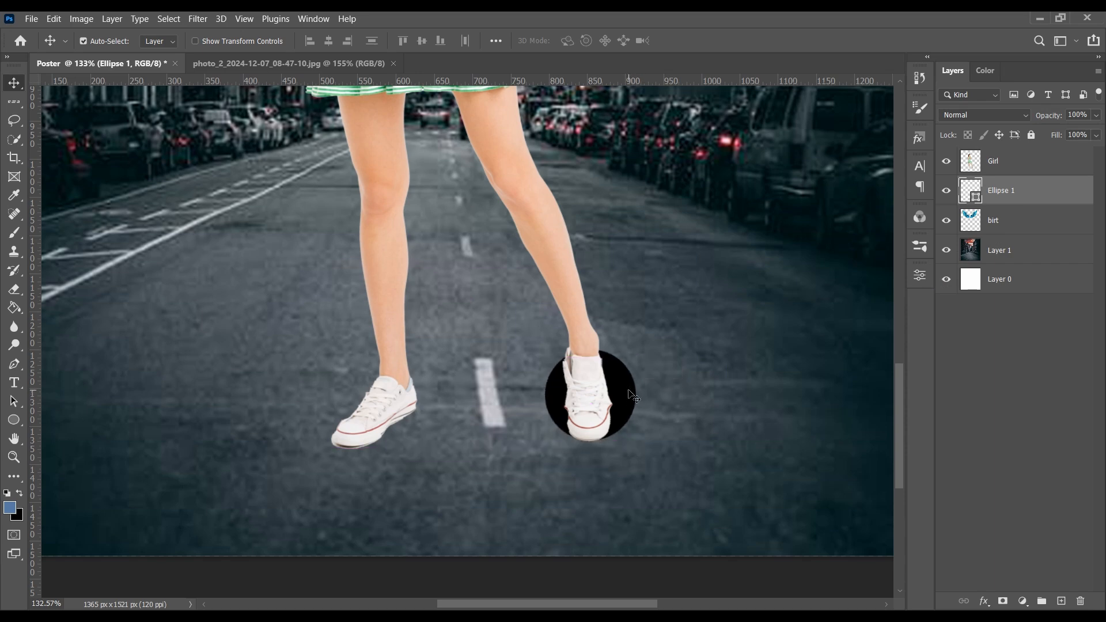
Step: Scale the black circle to about 121.55% and center it behind the front-facing shoe
key(ctrl+t)
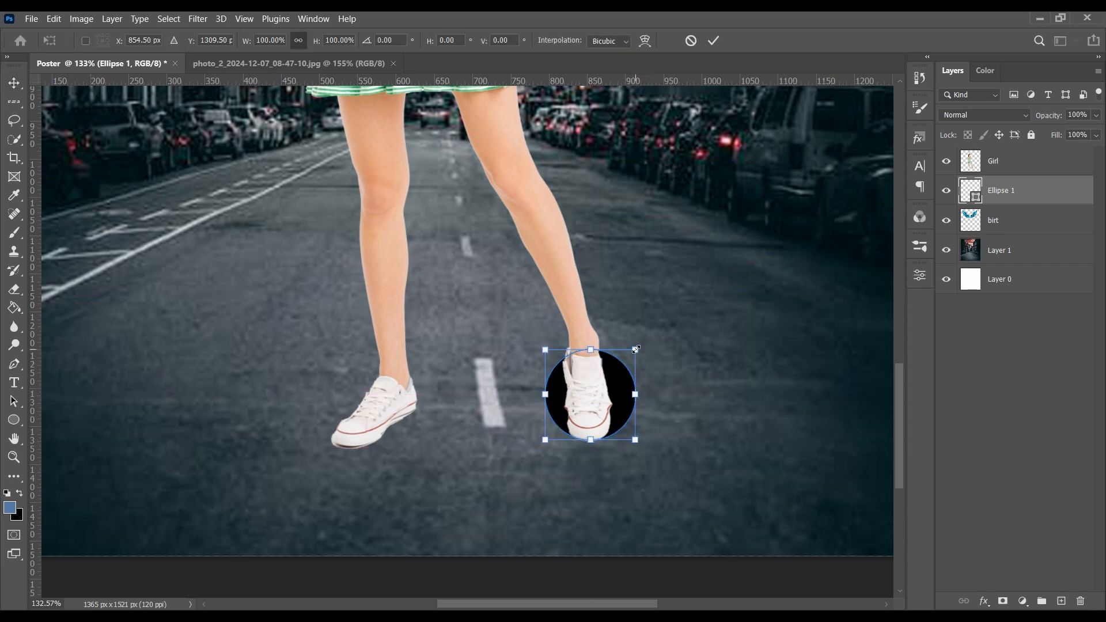
drag(637, 349, 663, 321)
drag(634, 382, 613, 401)
drag(644, 458, 635, 448)
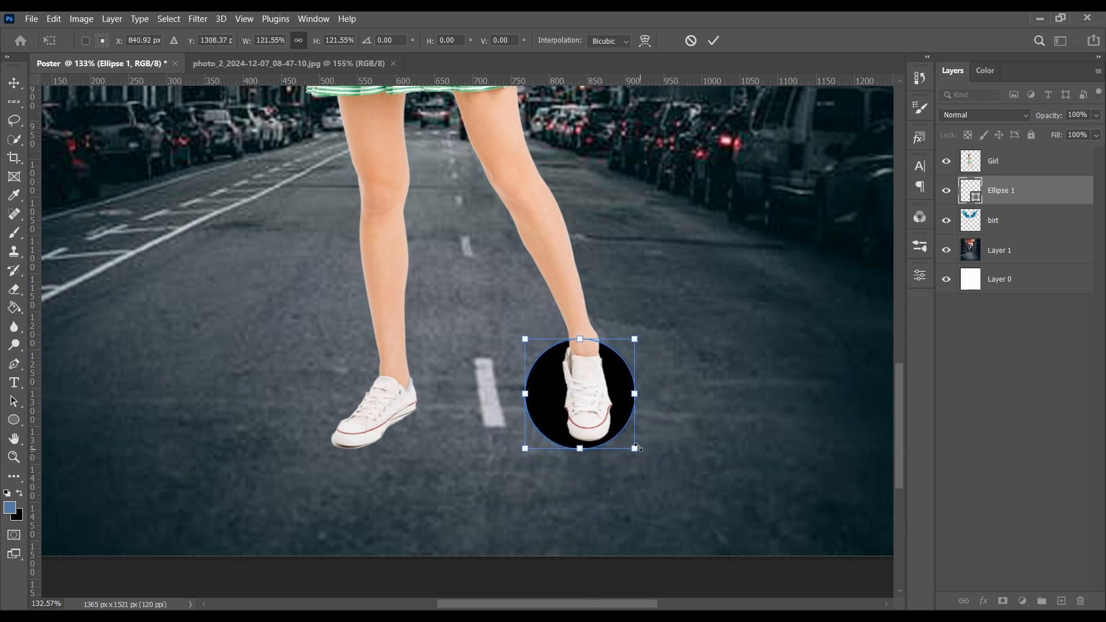
drag(622, 394, 628, 393)
click(714, 40)
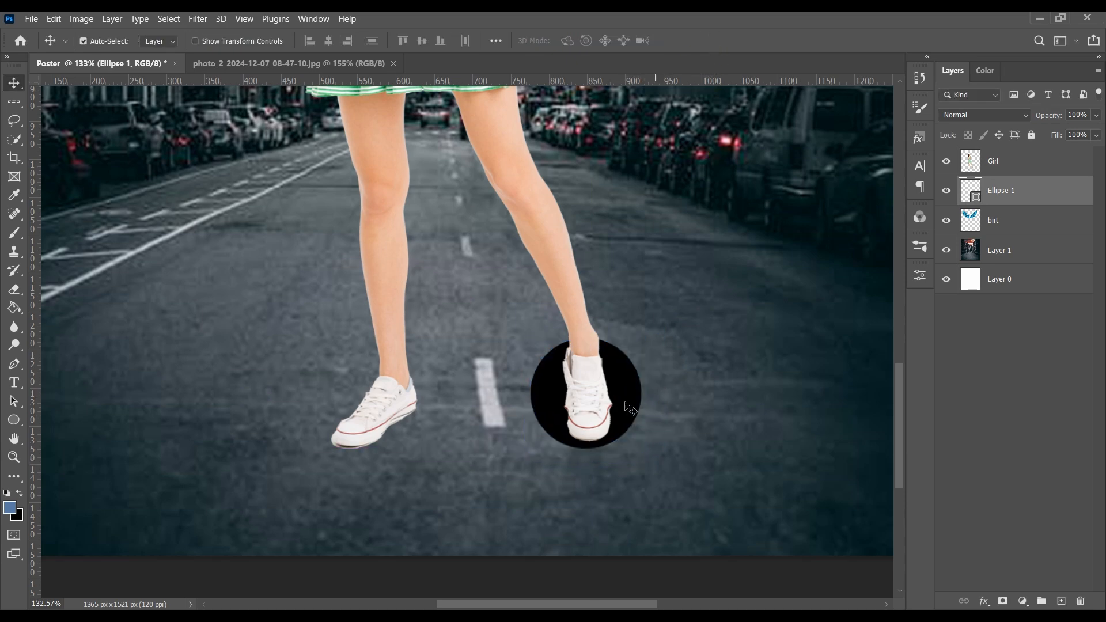
click(99, 21)
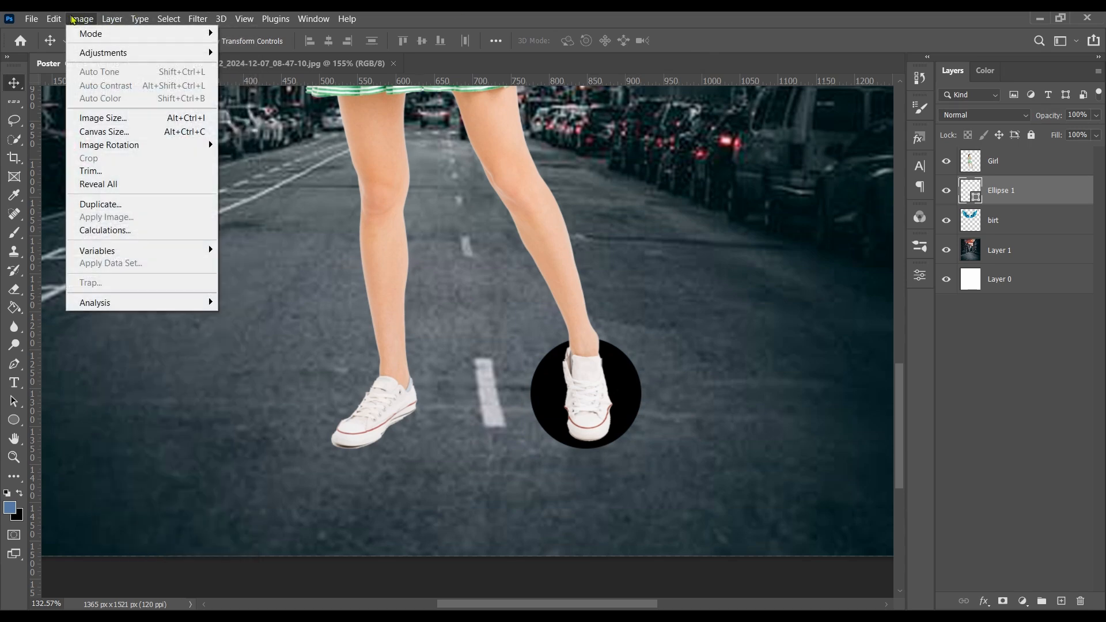
click(74, 20)
click(79, 20)
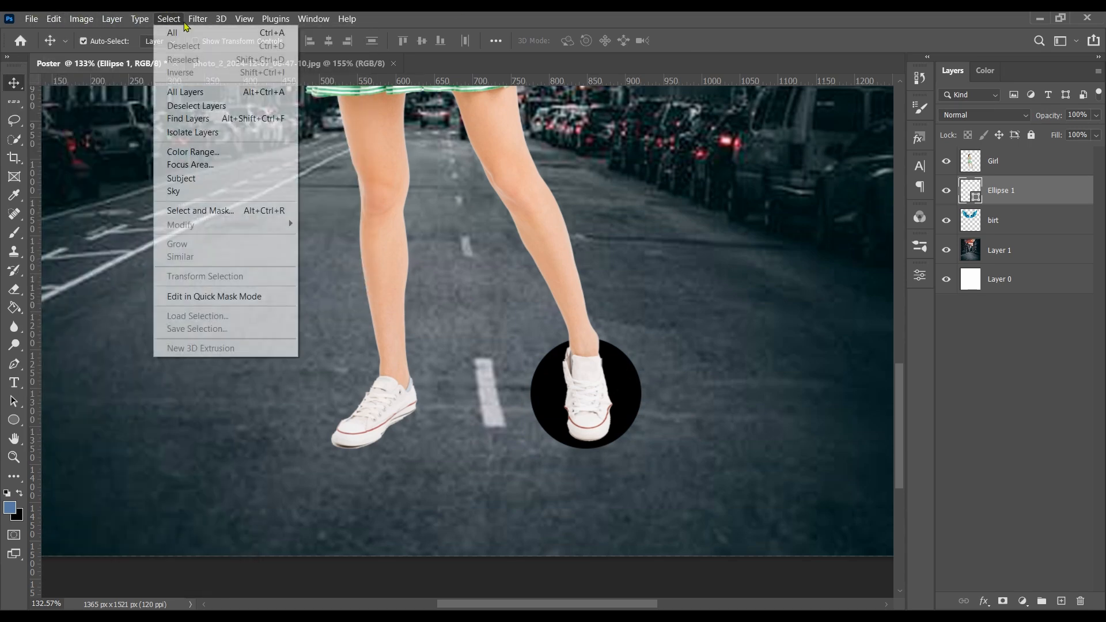
click(642, 403)
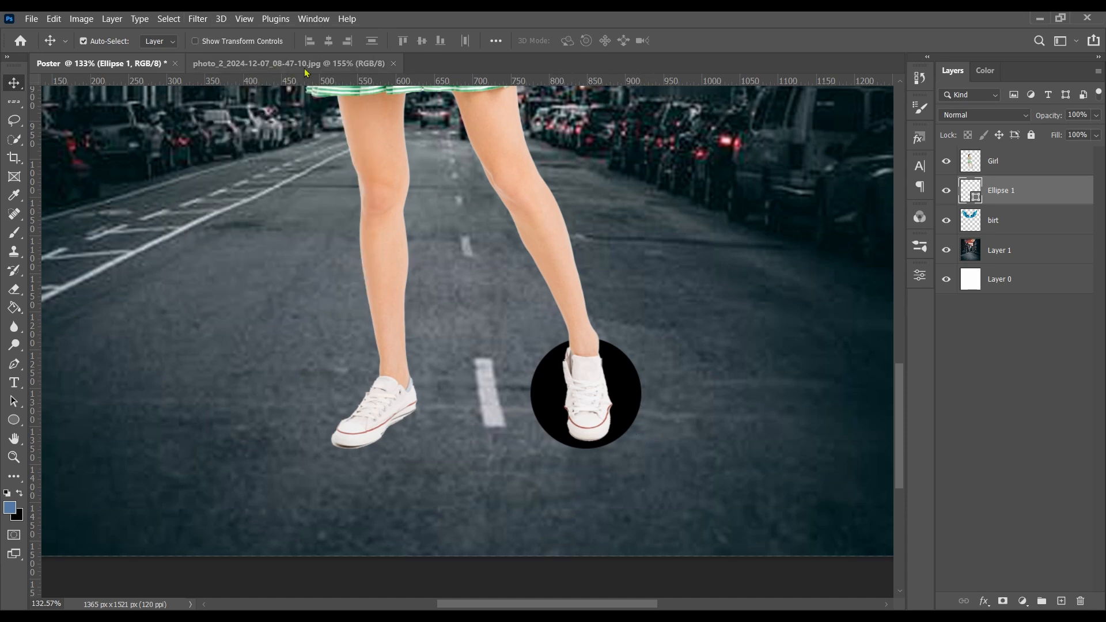
Step: Check the shoes in the sample image, and rasterize the black circle's layer on the poster
click(328, 64)
scroll(542, 558, up, 5)
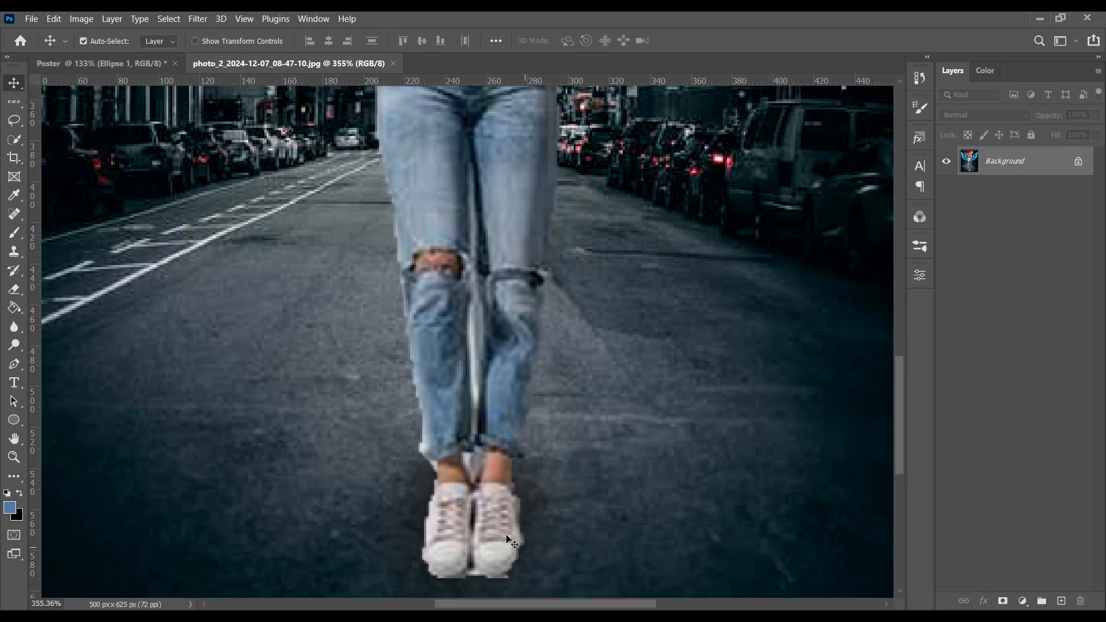
click(138, 65)
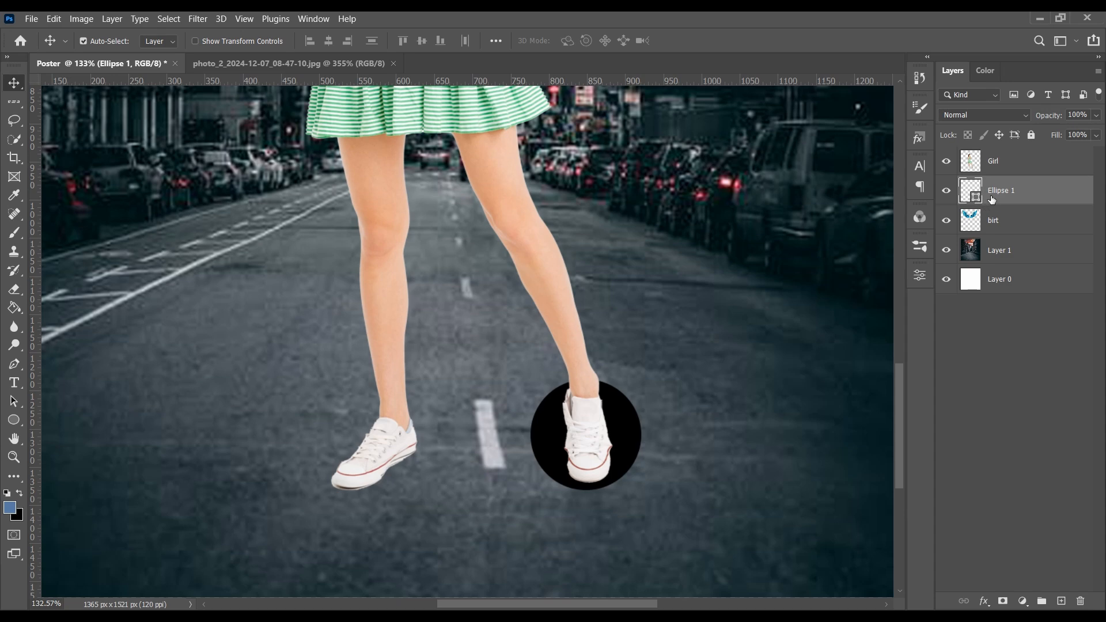
right_click(1019, 196)
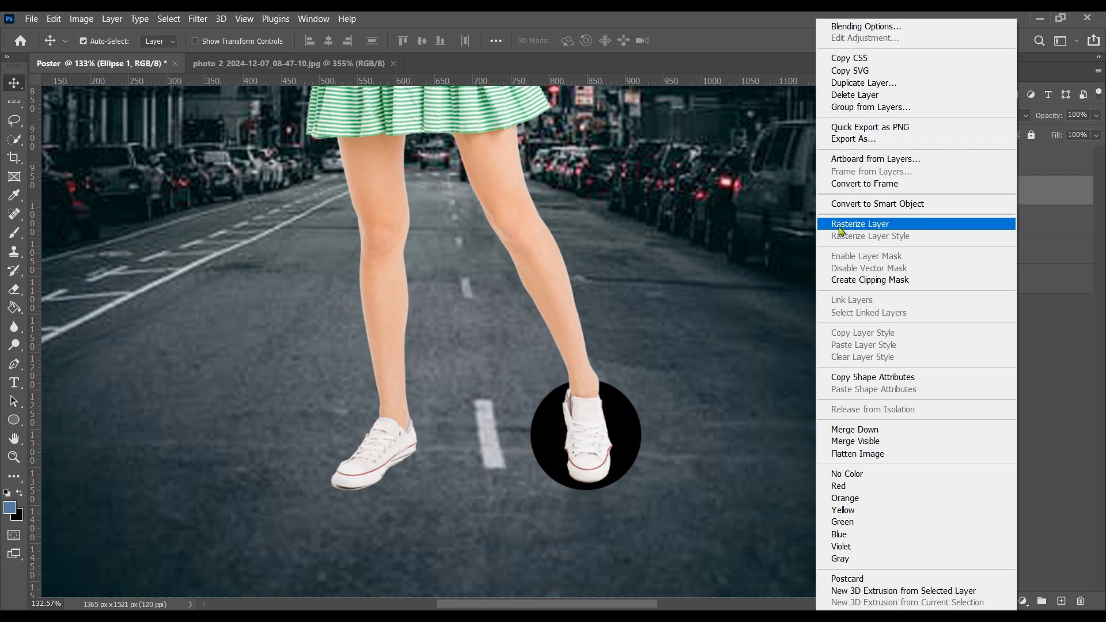
click(841, 230)
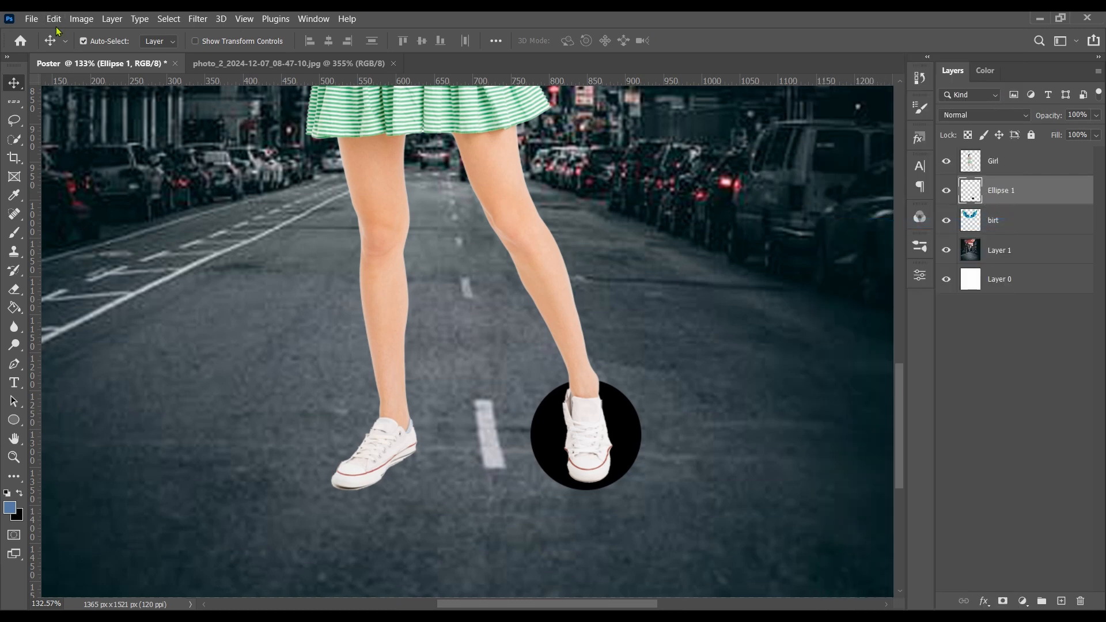
click(202, 24)
mouse_move(211, 196)
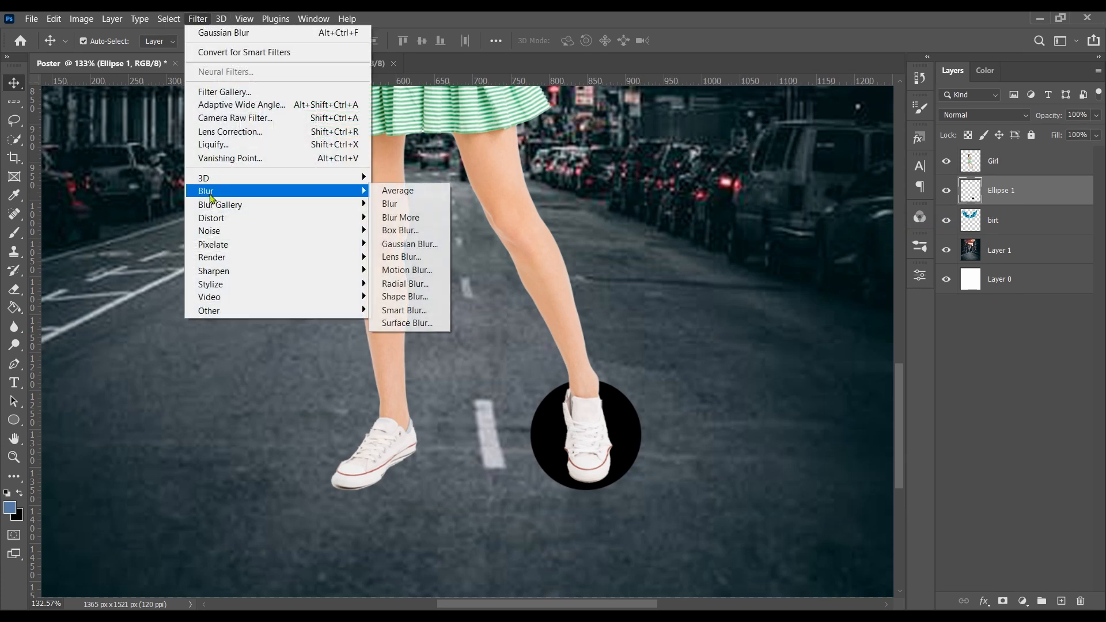
click(402, 248)
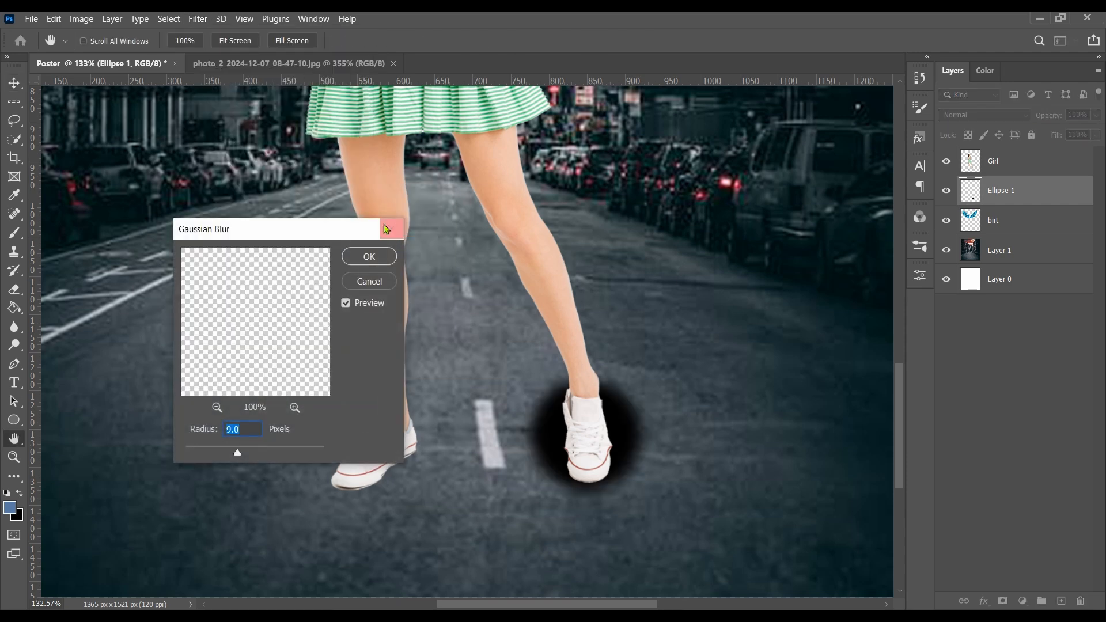
drag(348, 234, 282, 134)
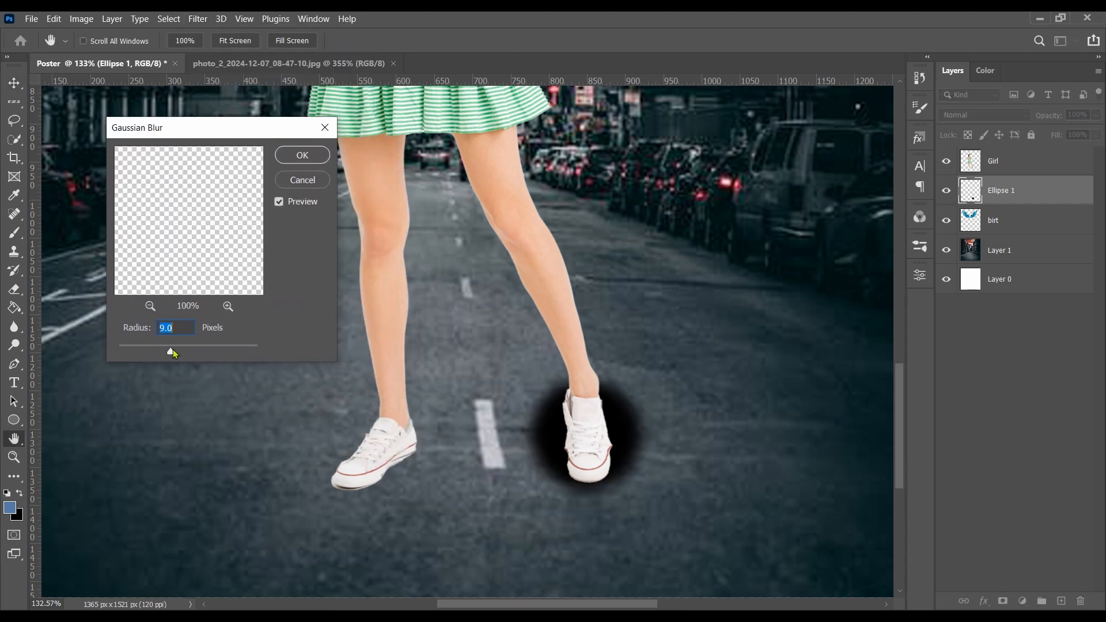
click(306, 180)
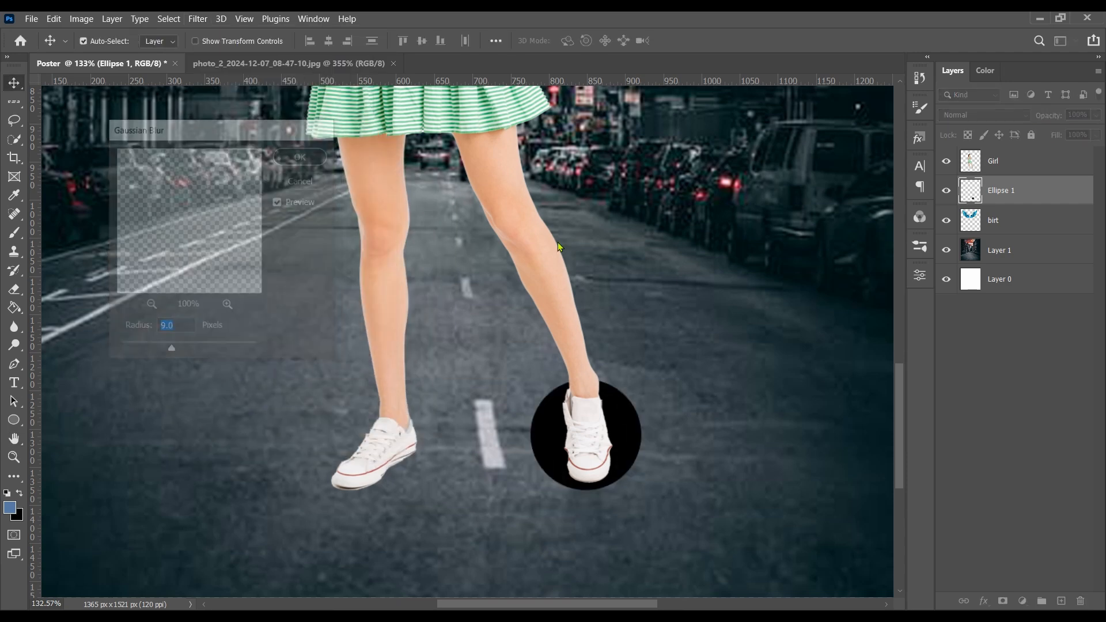
Step: Apply a Gaussian Blur with a radius of 47 pixels to the black circle behind the front-facing shoe
click(198, 19)
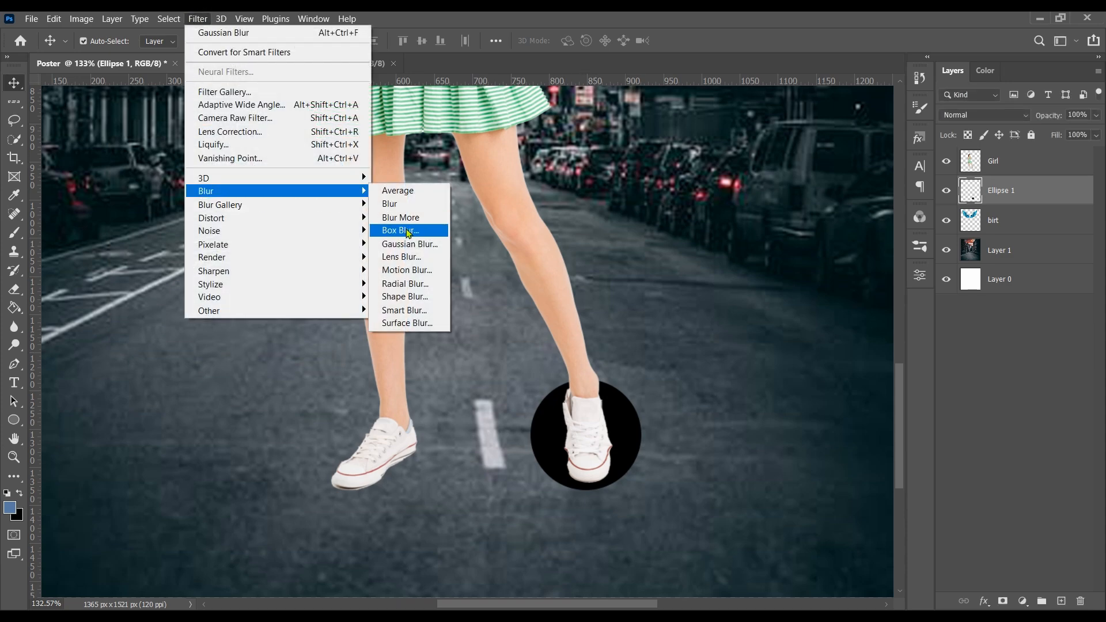
click(427, 244)
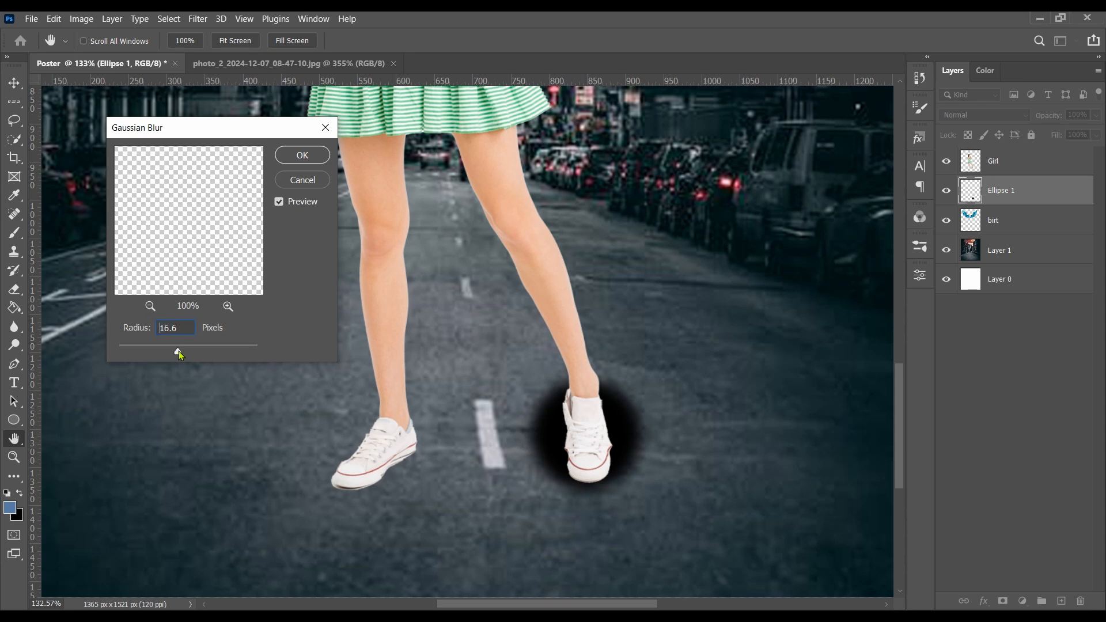
drag(189, 351, 194, 354)
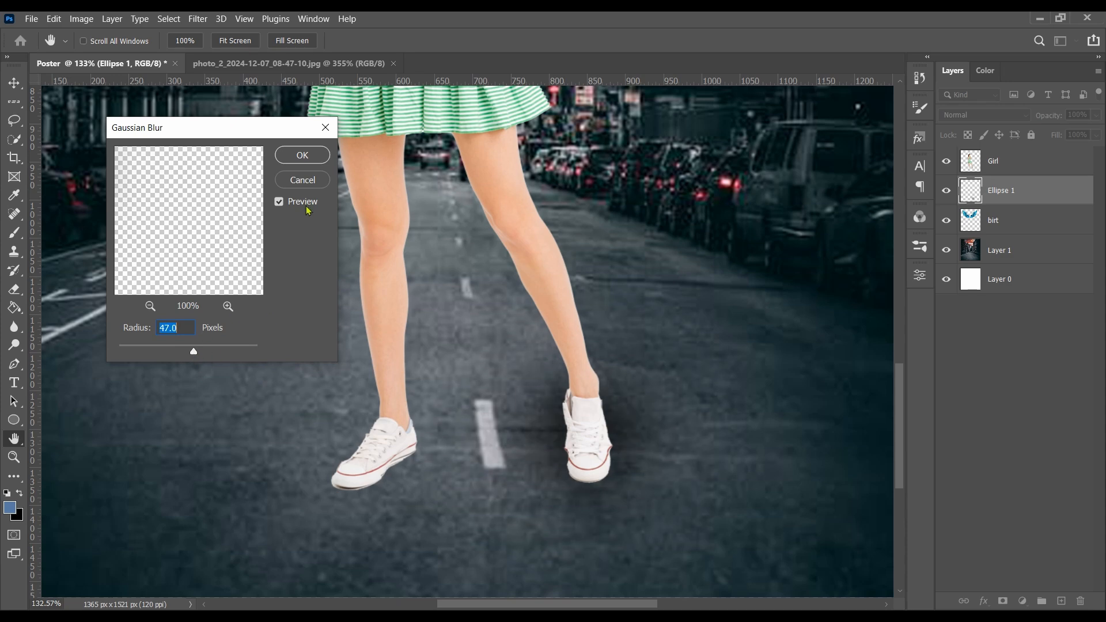
click(296, 165)
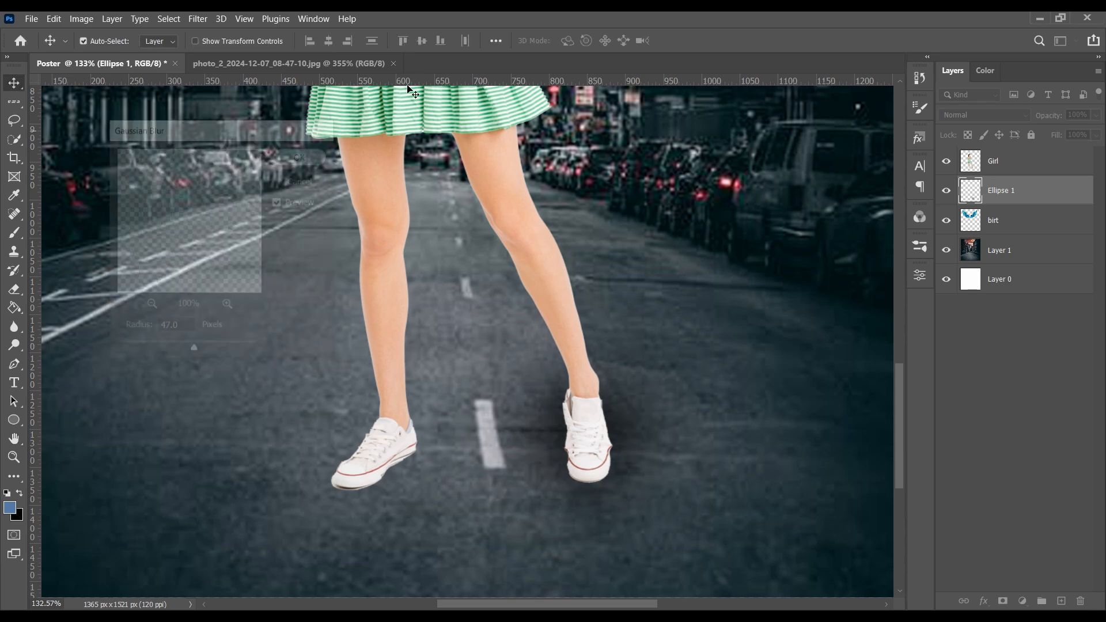
Step: Set the opacity of the blurred shadow layer, Ellipse 1, to 70%
click(1024, 228)
click(1030, 202)
scroll(667, 403, down, 3)
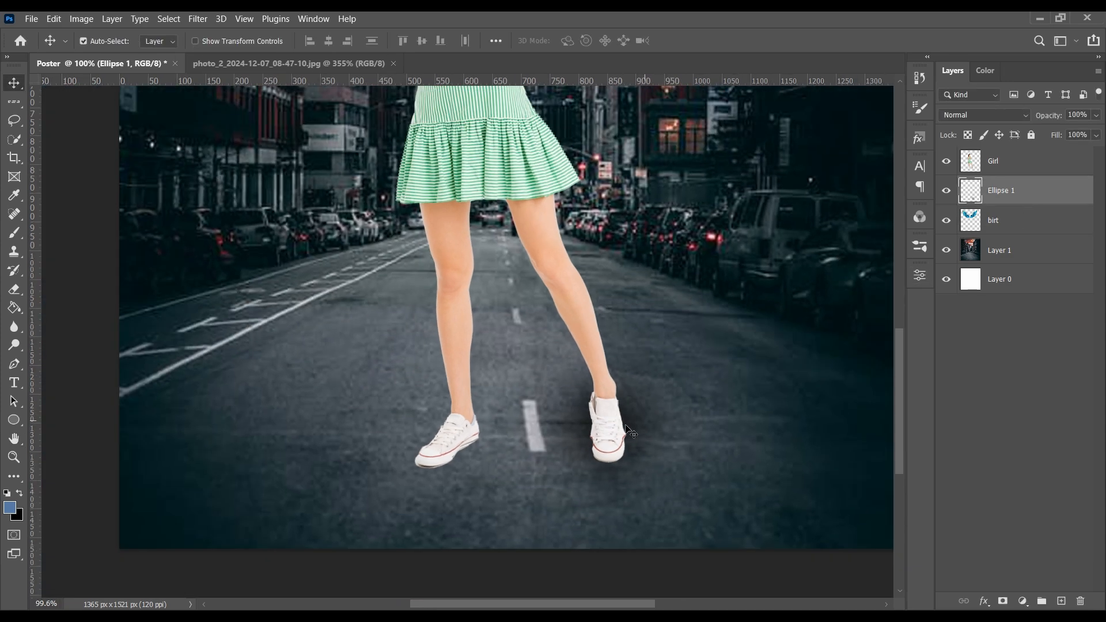
scroll(646, 423, up, 2)
scroll(647, 425, up, 2)
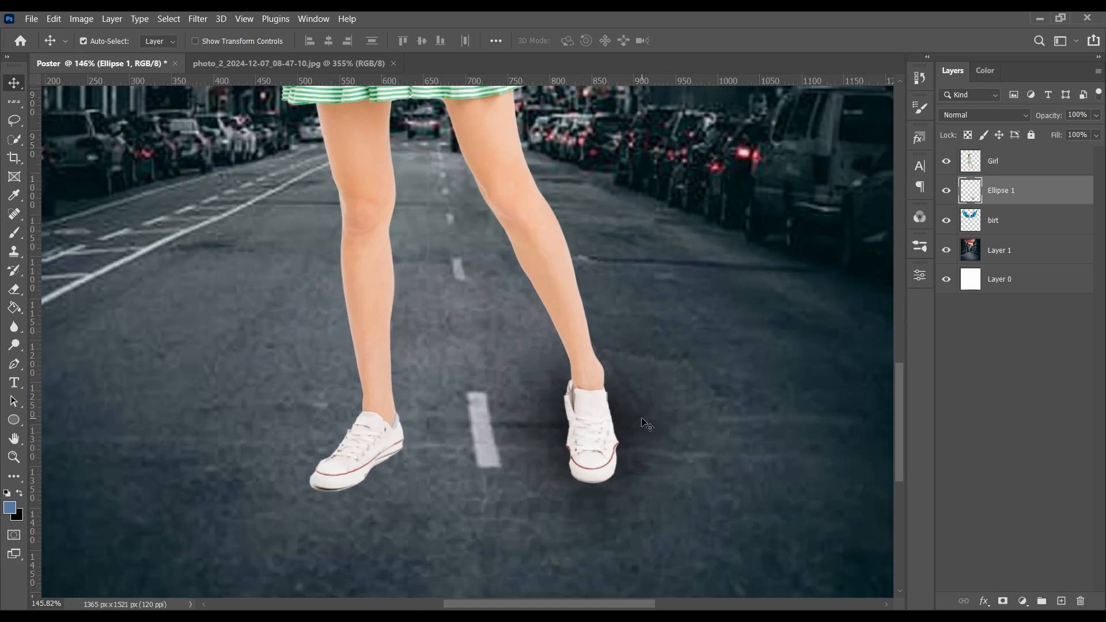
click(1014, 228)
click(1018, 204)
drag(1056, 116, 1050, 118)
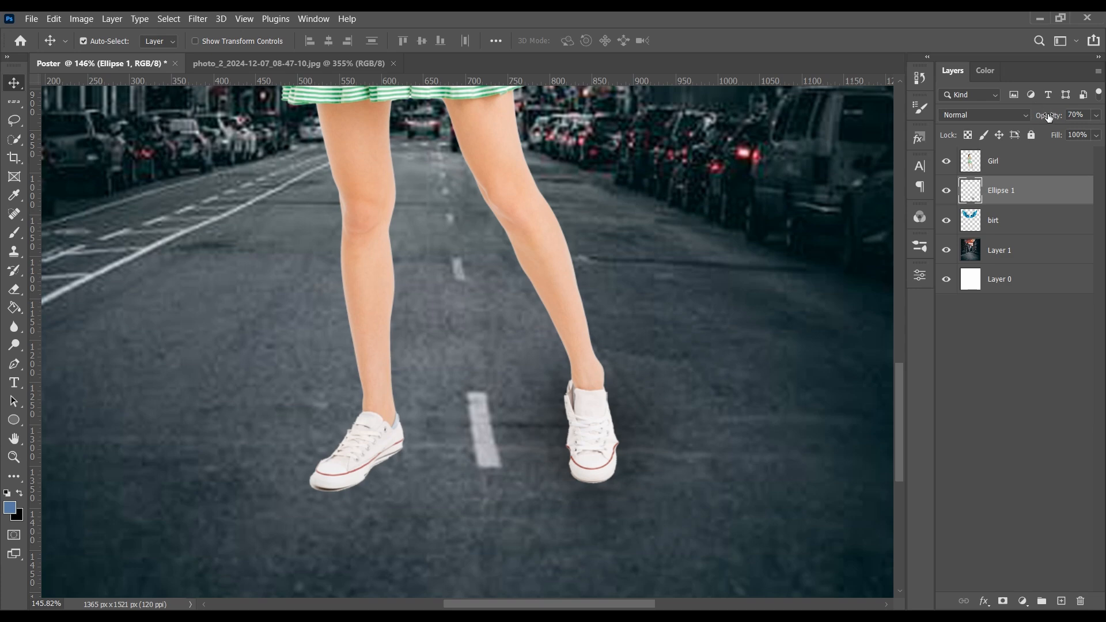
click(1063, 372)
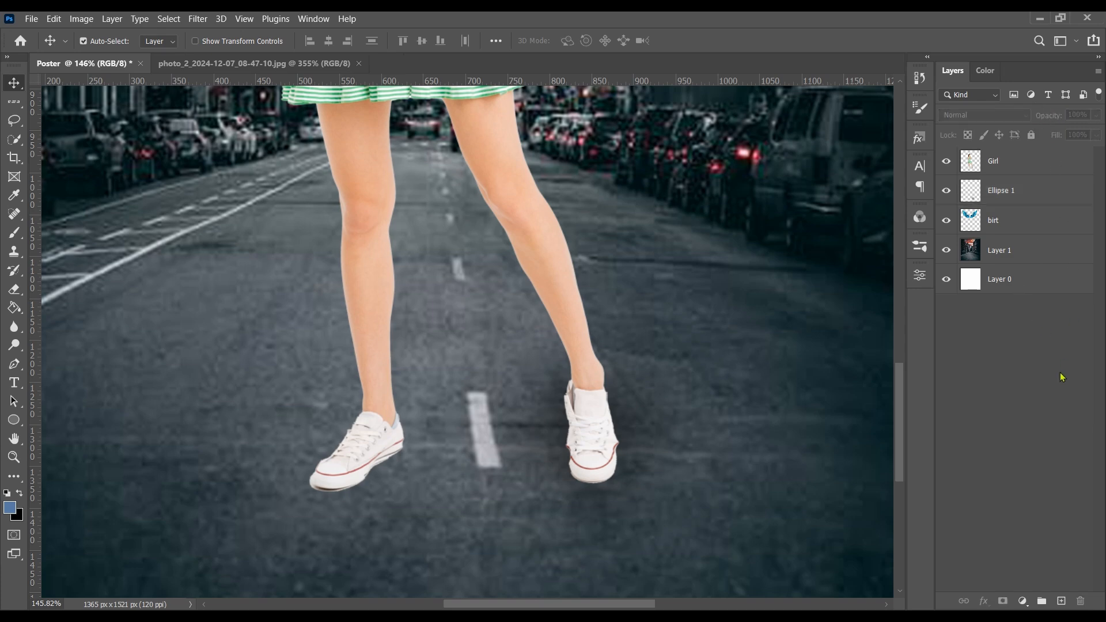
Step: Duplicate the Ellipse 1 shadow layer and move the copy behind the woman's other, side-facing shoe
click(1012, 196)
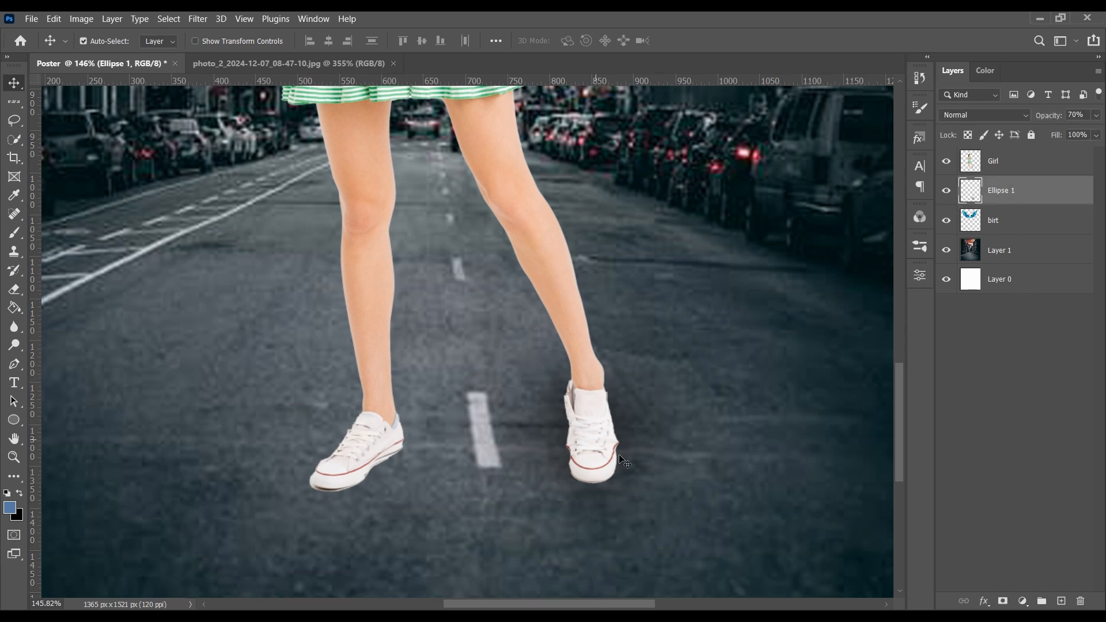
scroll(629, 438, up, 2)
scroll(628, 438, down, 3)
scroll(628, 438, down, 3)
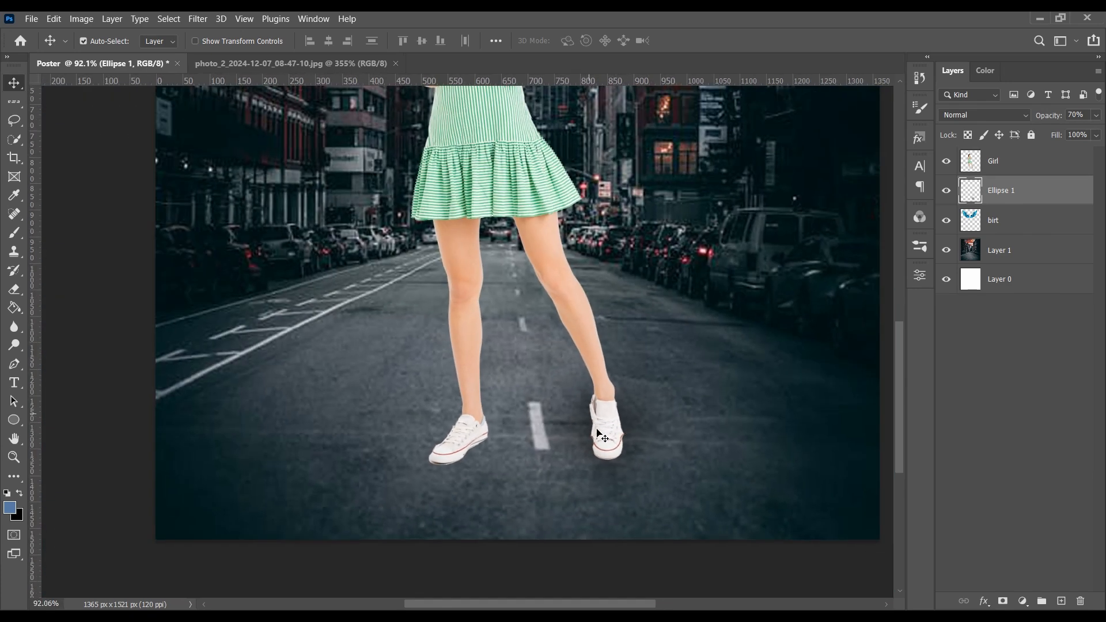
scroll(654, 441, up, 3)
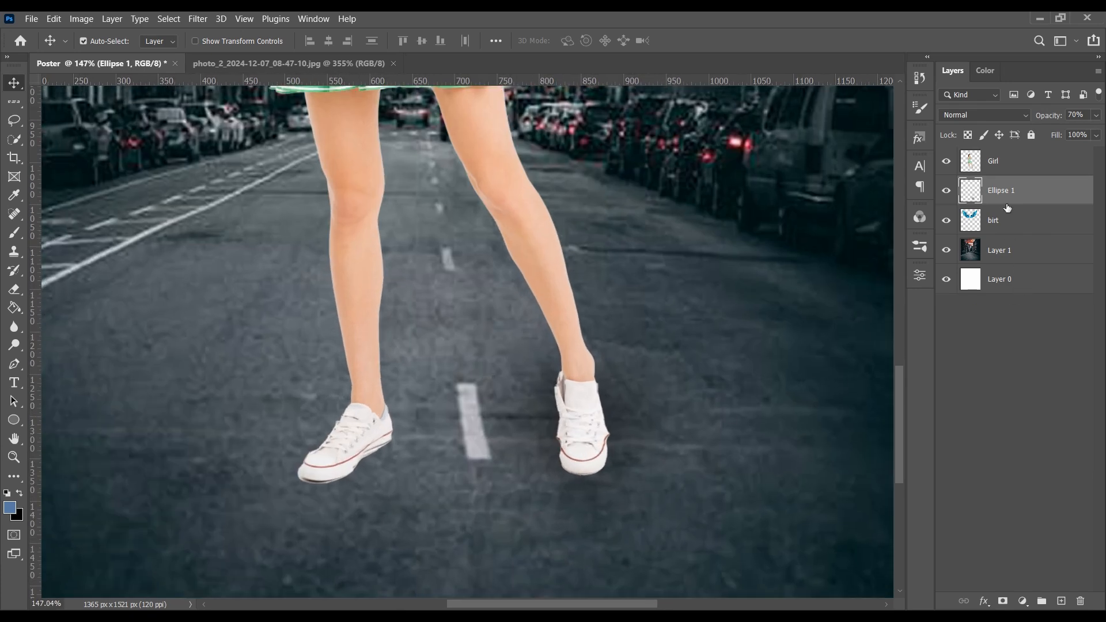
key(ctrl+j)
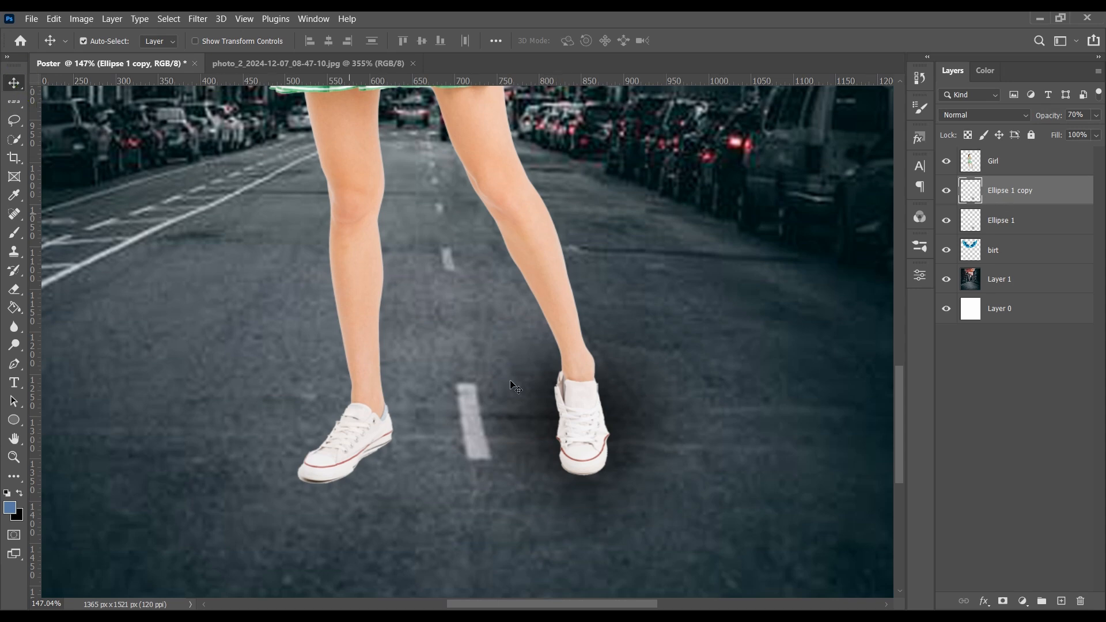
drag(633, 418, 401, 443)
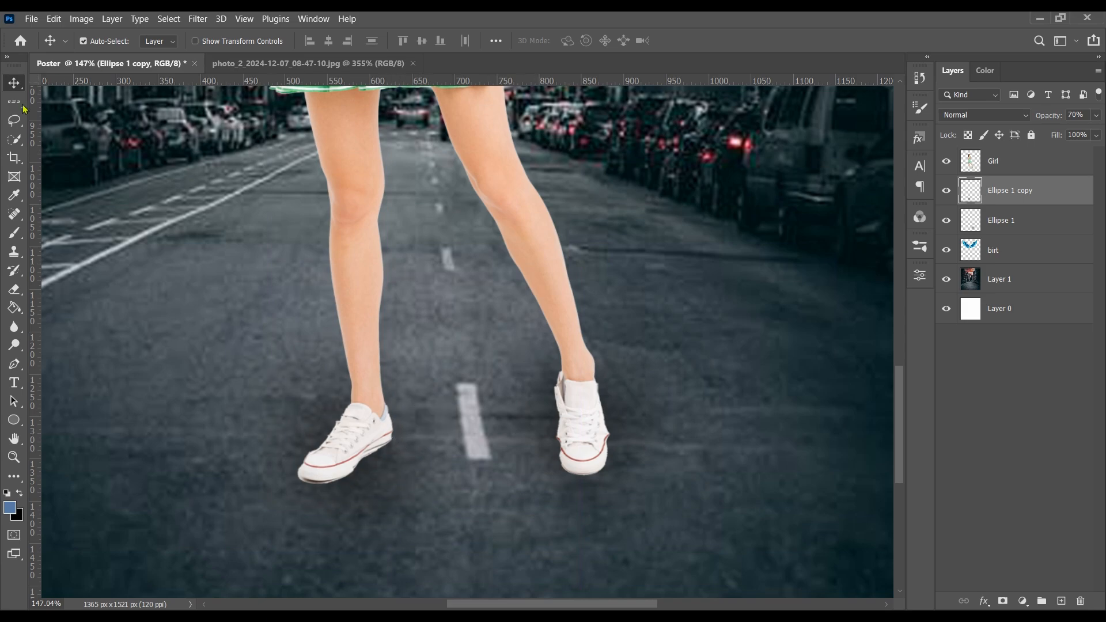
Step: Examine the shoe shadows, the wings and the whole poster, comparing them with the winged-woman sample image
click(222, 299)
scroll(513, 484, down, 5)
scroll(581, 463, up, 6)
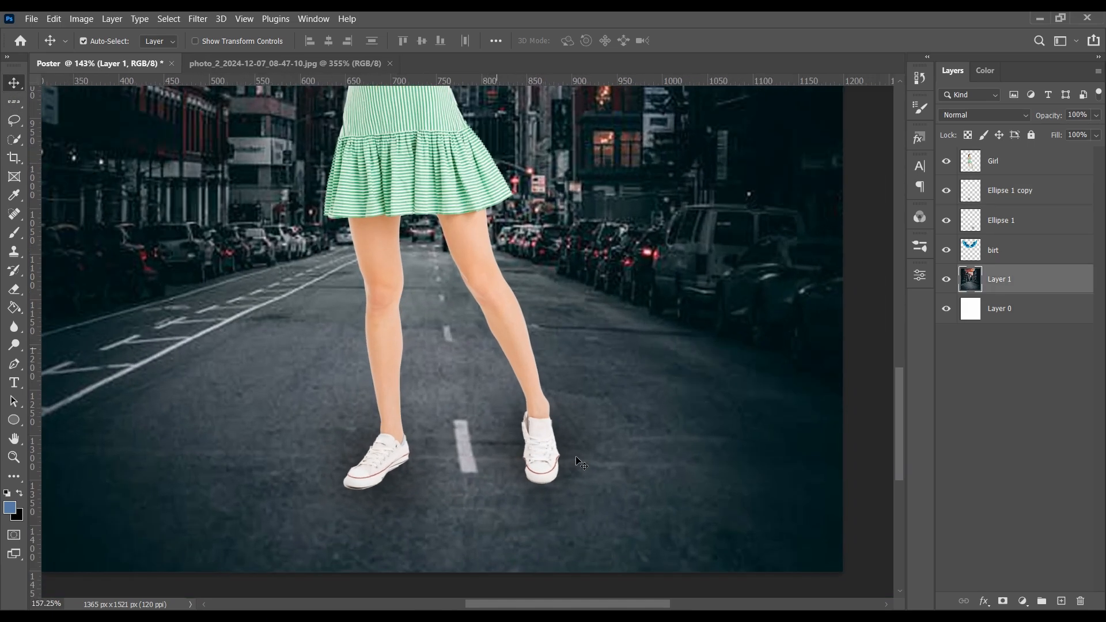
scroll(581, 463, up, 2)
scroll(511, 441, down, 7)
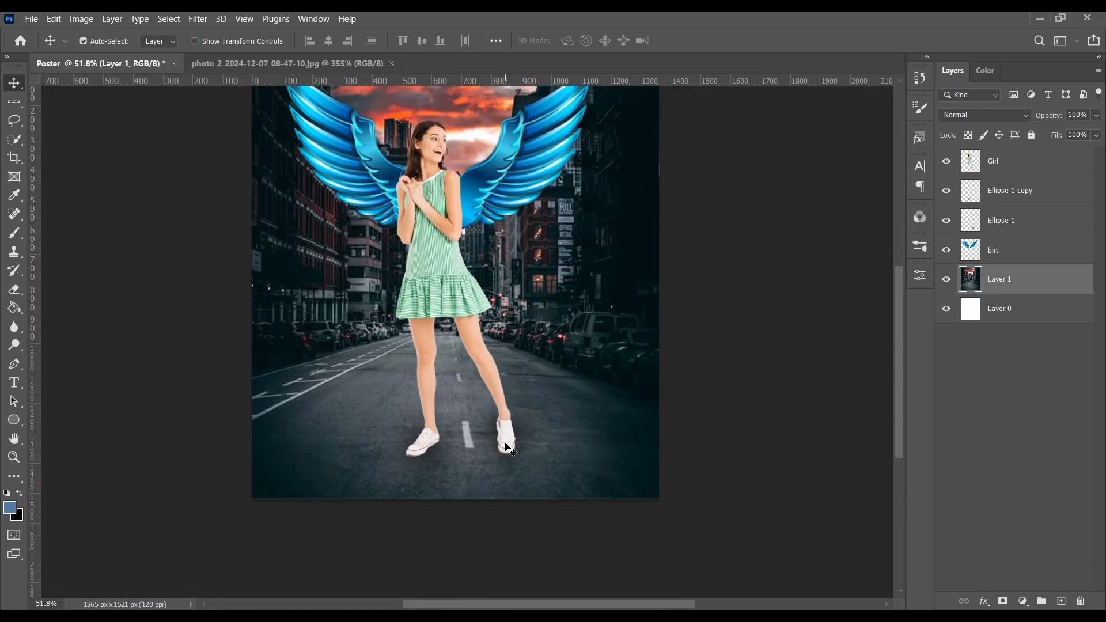
scroll(506, 445, down, 3)
scroll(504, 440, up, 3)
click(299, 64)
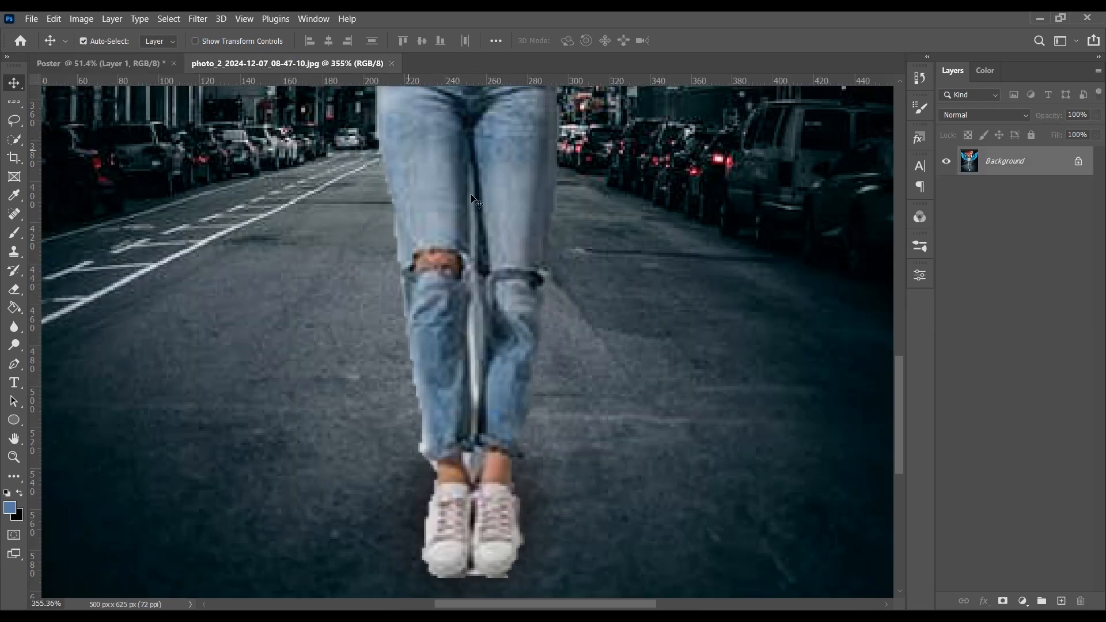
scroll(476, 202, down, 4)
key(ctrl+Tab)
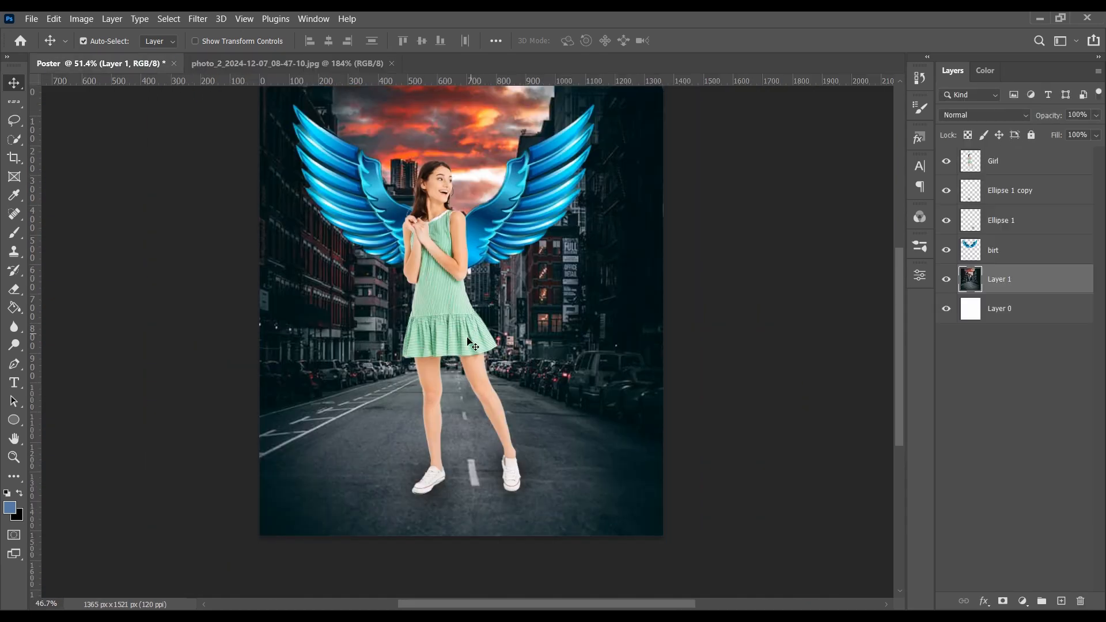
scroll(468, 342, down, 2)
scroll(464, 358, up, 3)
scroll(461, 363, down, 3)
scroll(444, 181, up, 4)
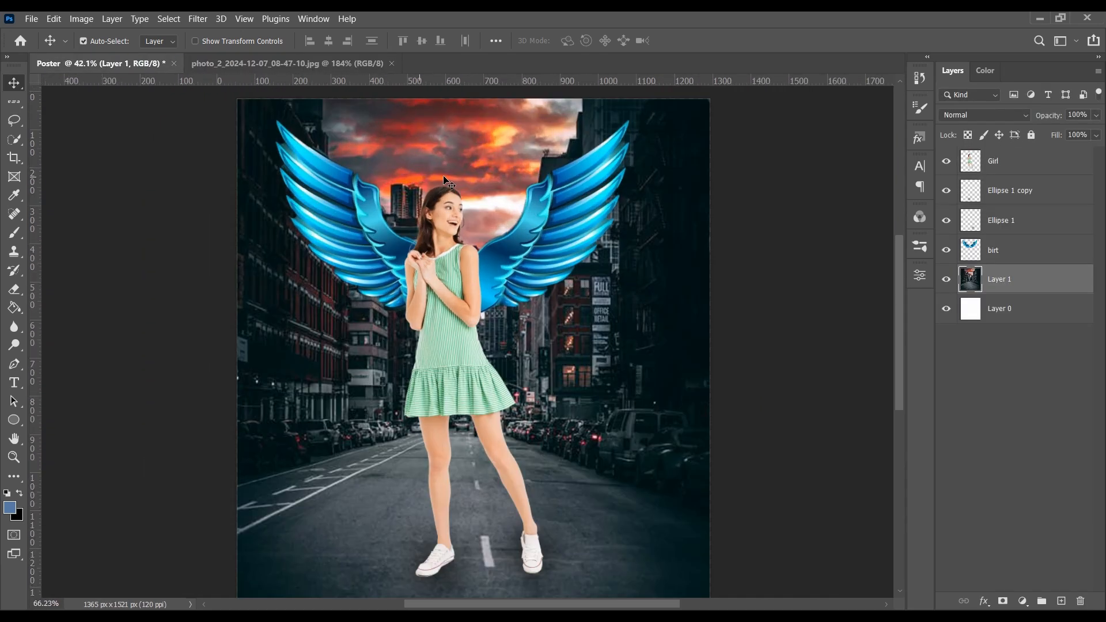
scroll(449, 184, down, 2)
scroll(458, 205, up, 4)
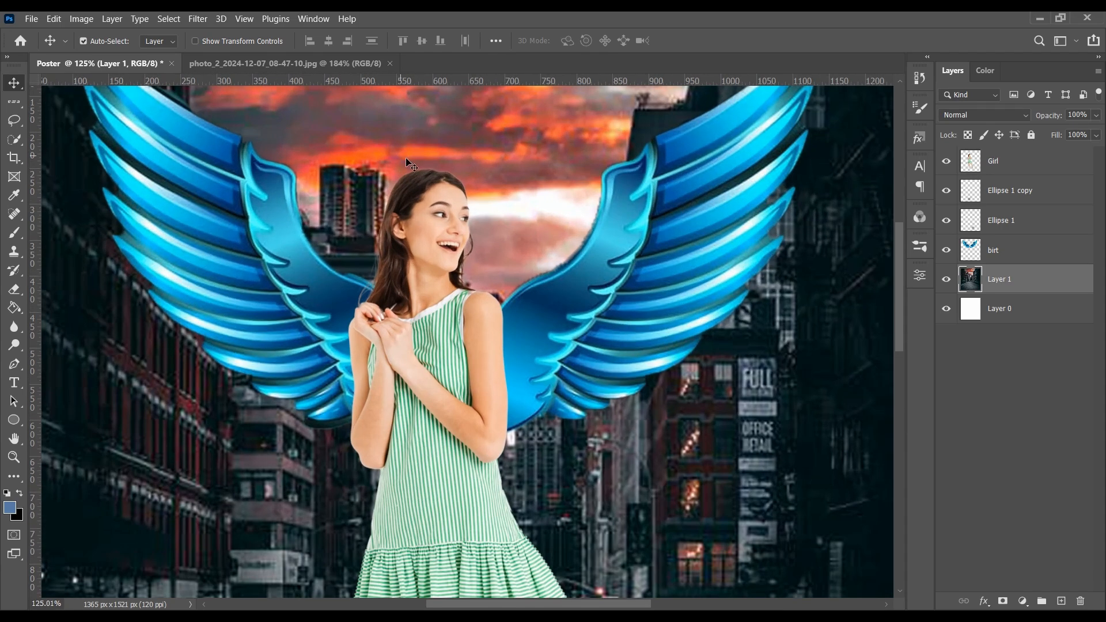
scroll(456, 204, down, 3)
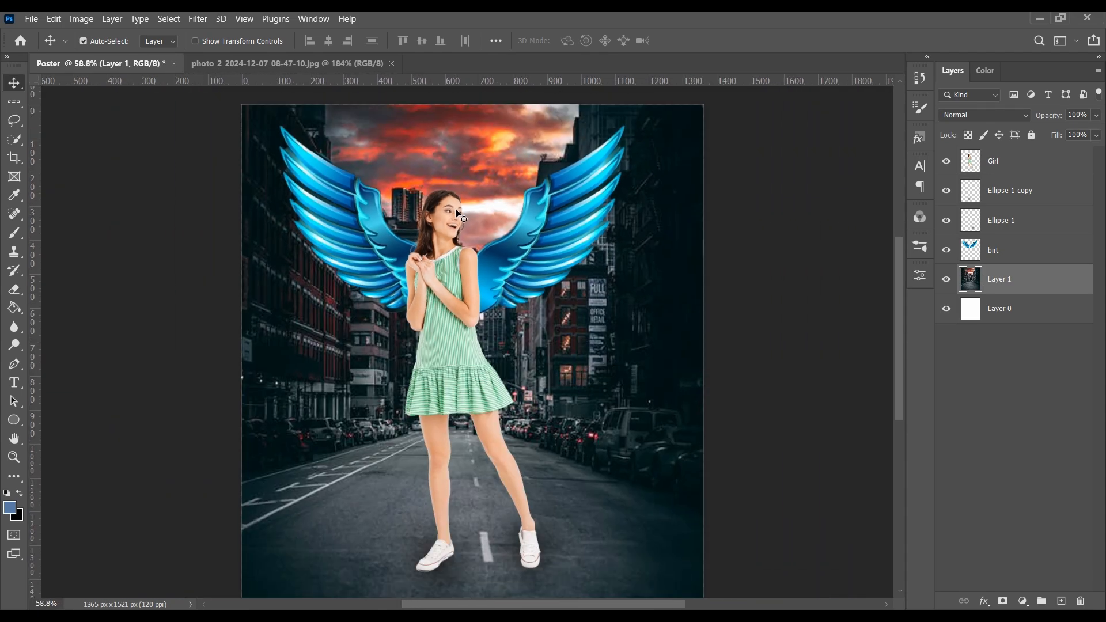
scroll(465, 240, down, 1)
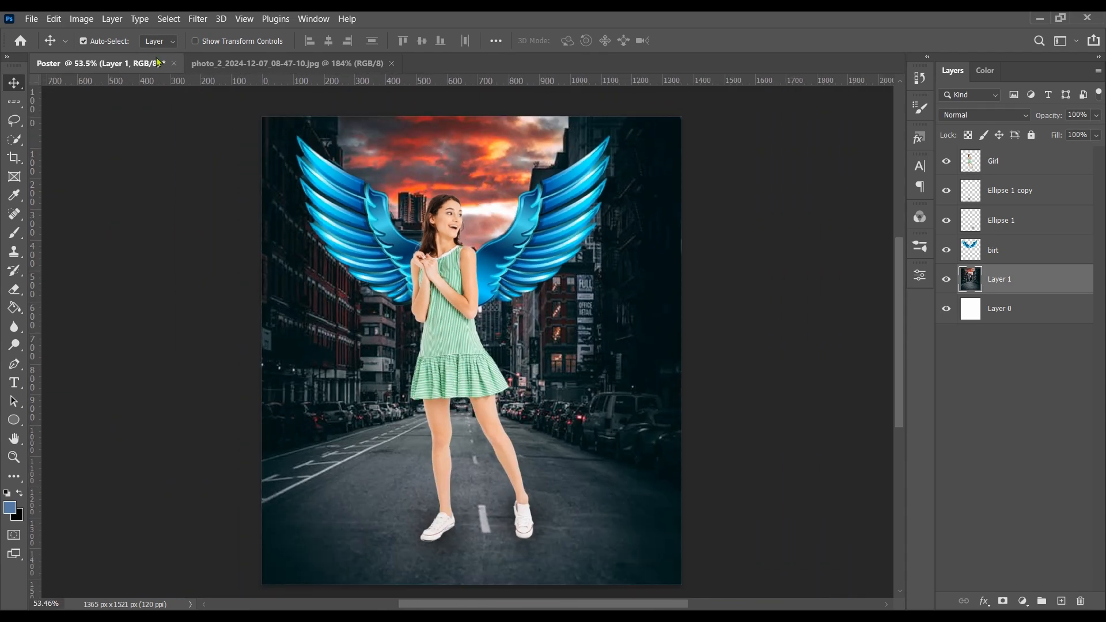
Step: Start saving a copy of the poster and choose the Desktop as its destination folder
click(31, 19)
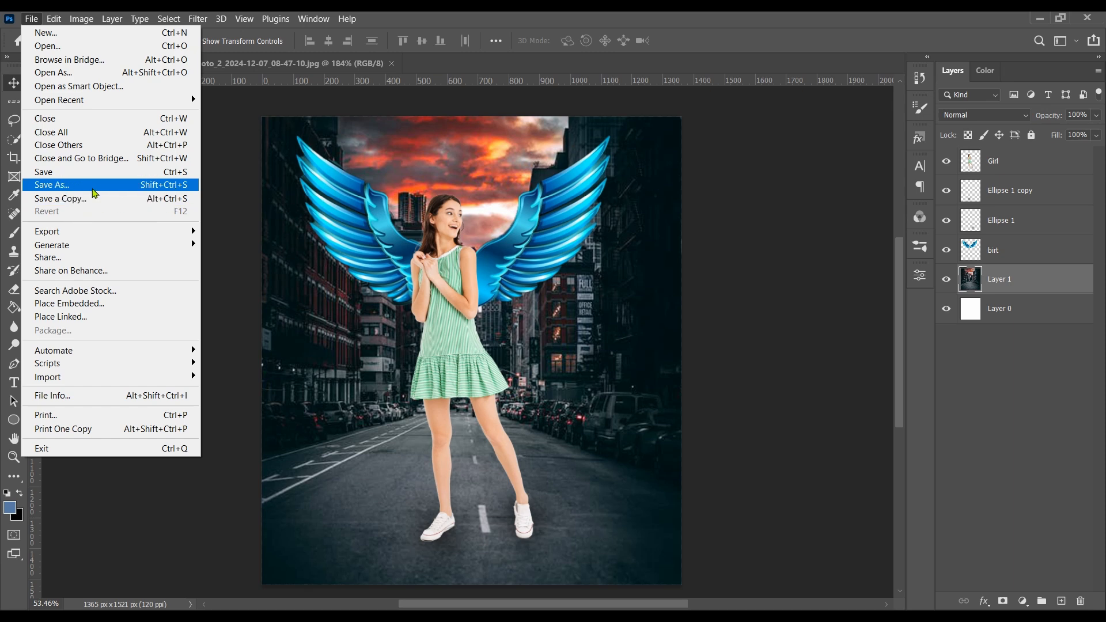
click(53, 200)
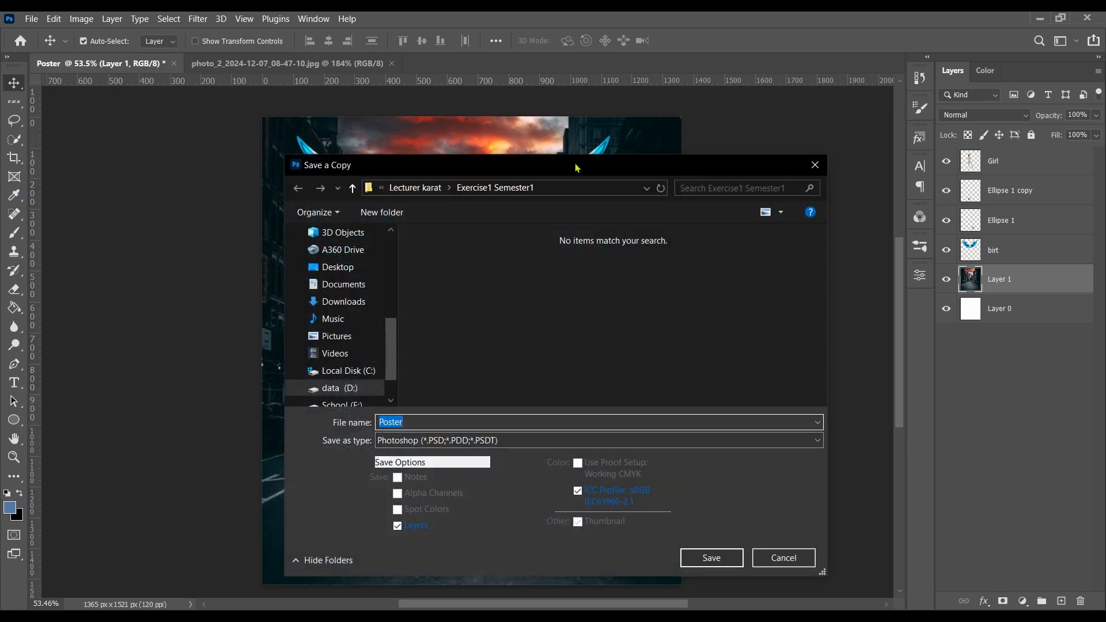
drag(578, 167, 550, 88)
scroll(321, 283, up, 2)
scroll(318, 271, down, 1)
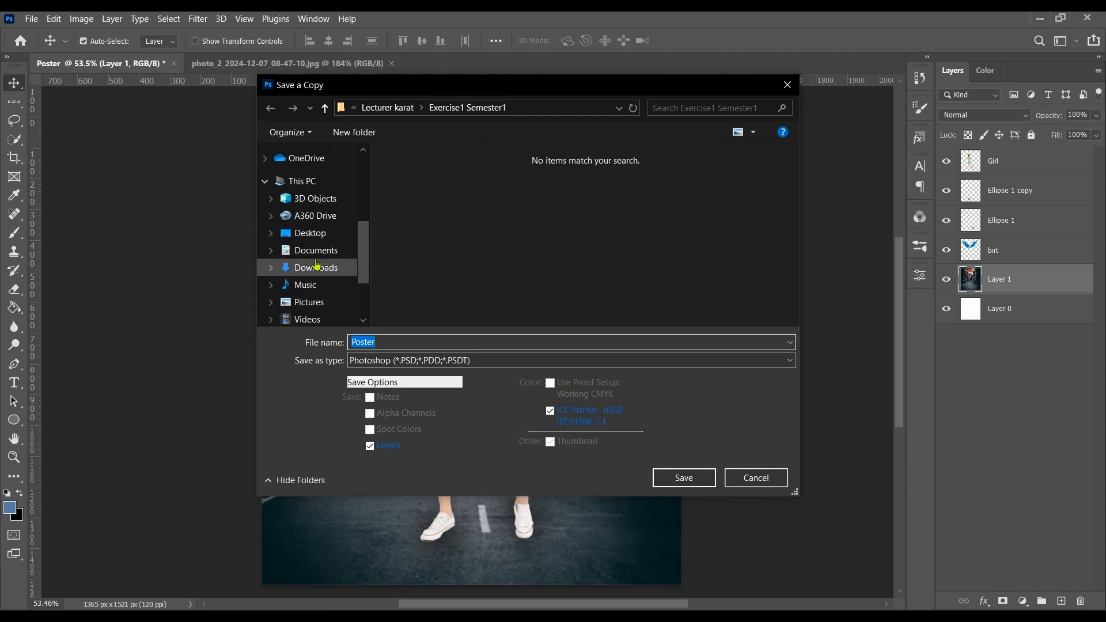
click(333, 235)
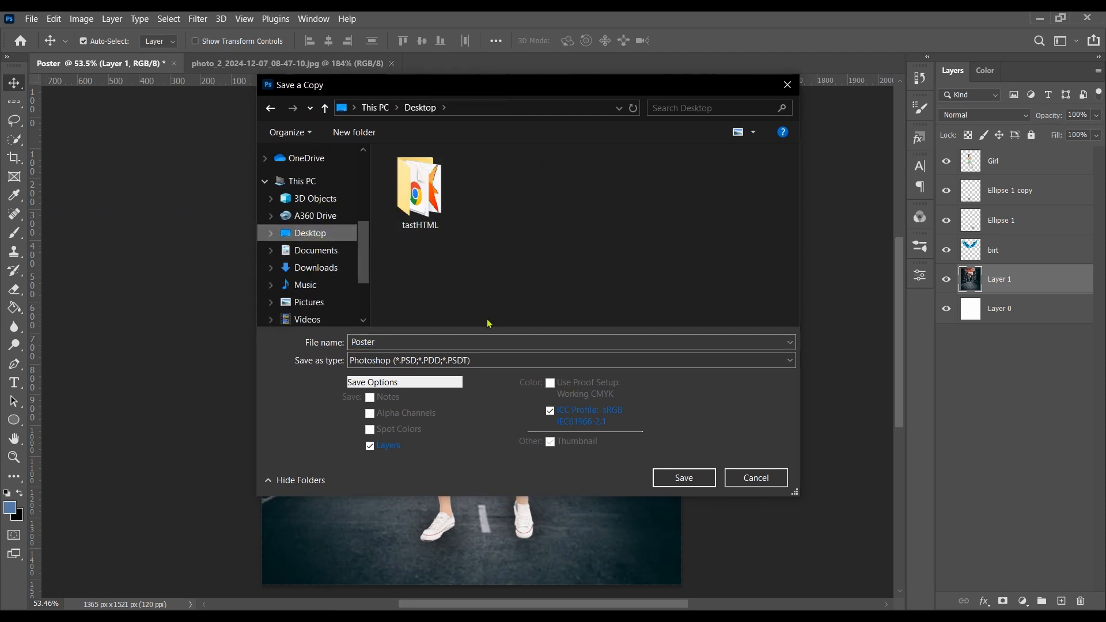
Step: Examine the copy's file name and the list of file formats available for saving it
click(430, 341)
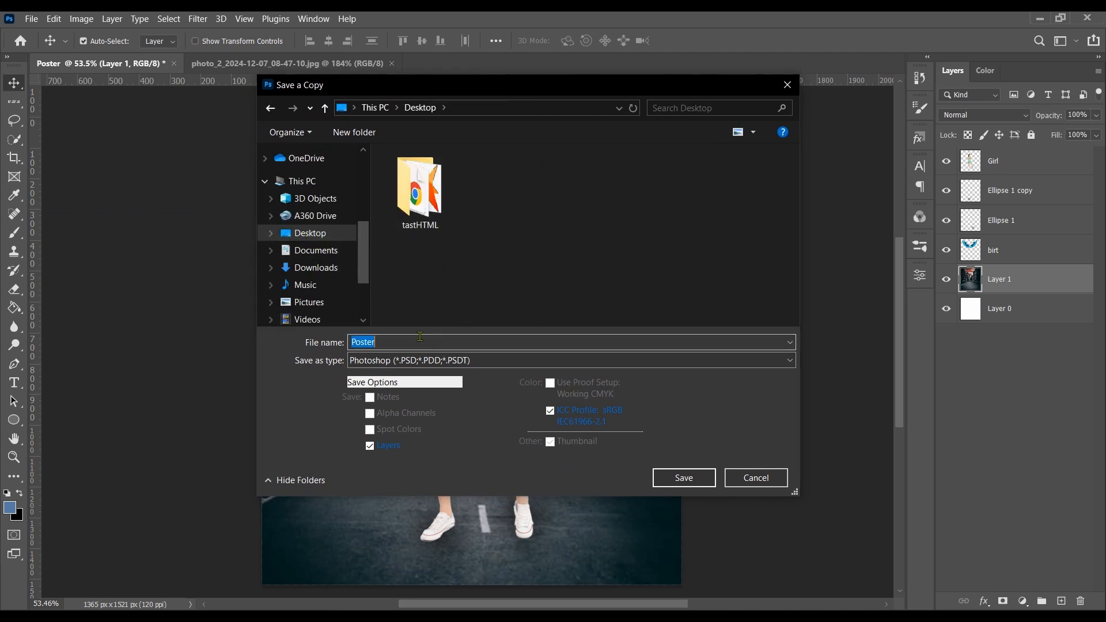
click(430, 341)
click(469, 361)
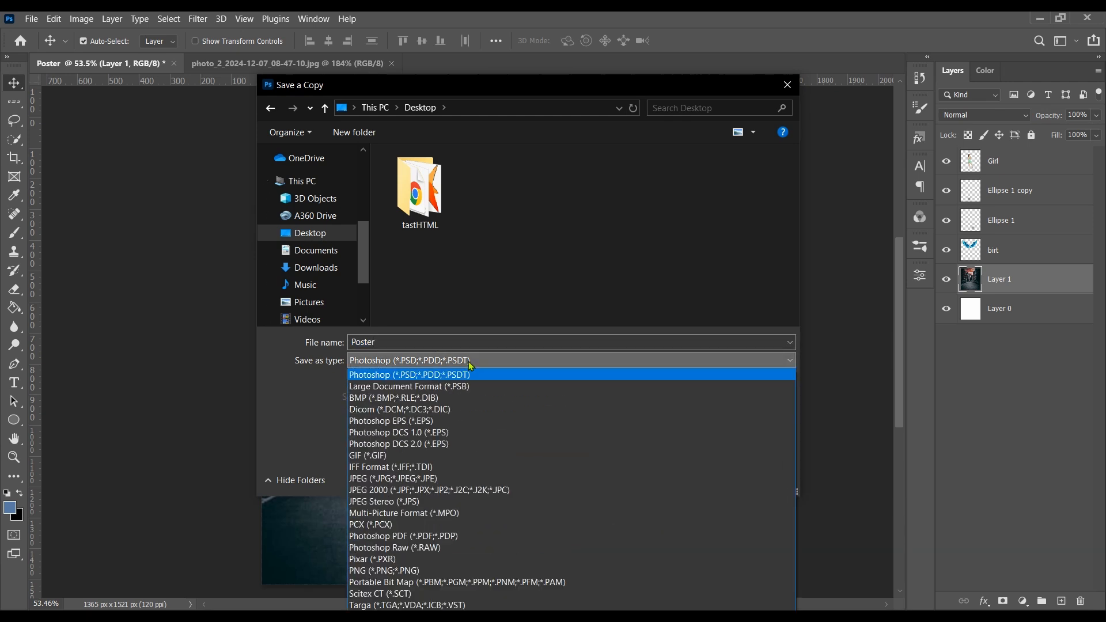
click(390, 339)
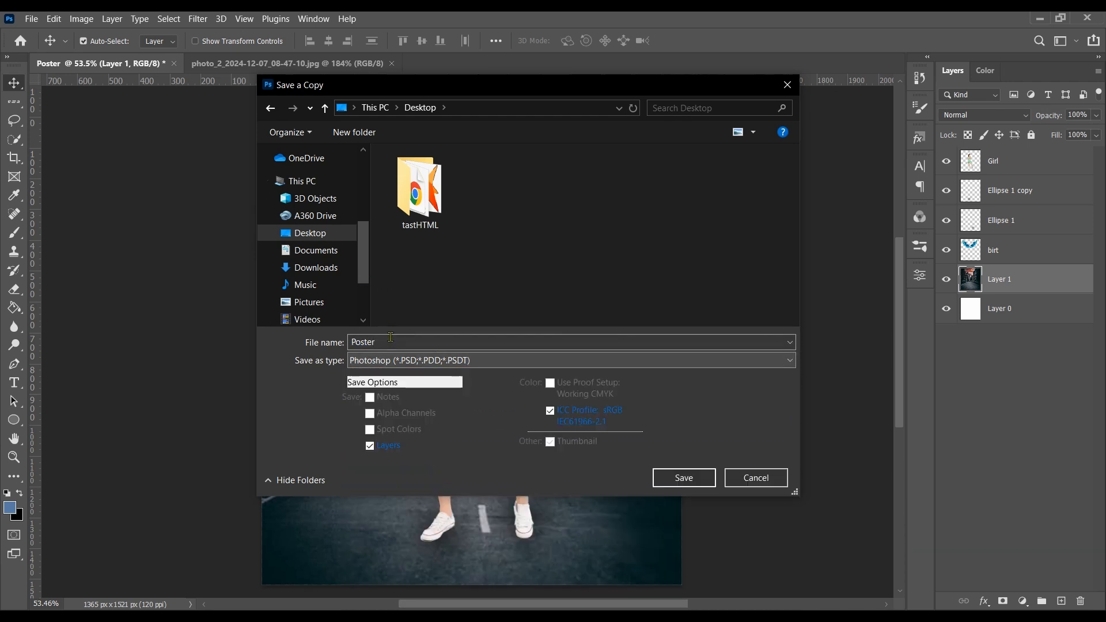
click(392, 342)
click(394, 343)
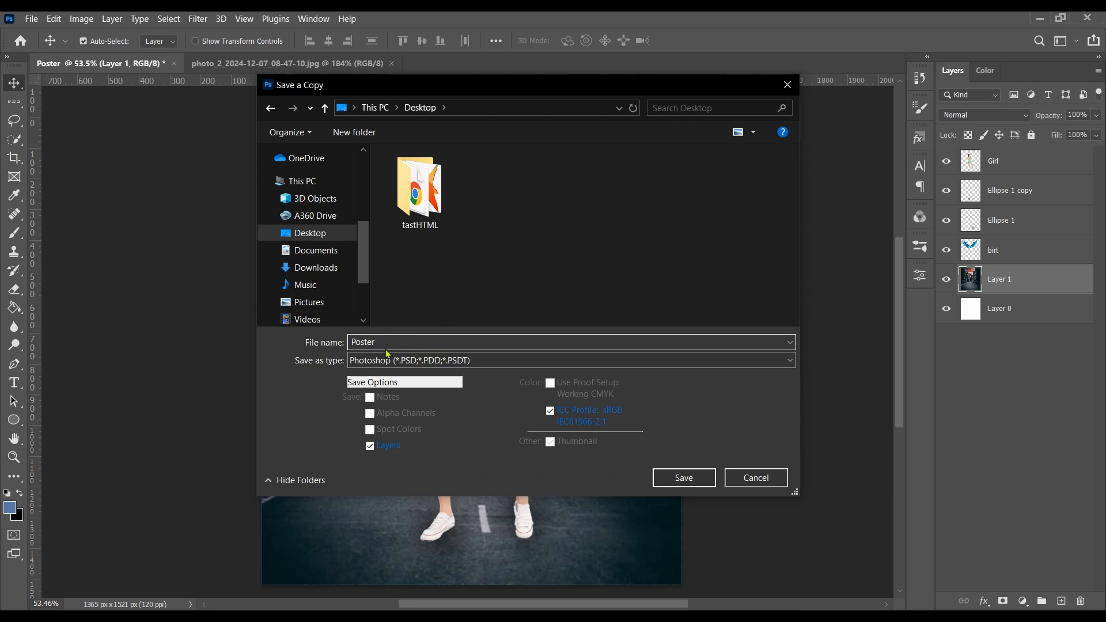
click(390, 361)
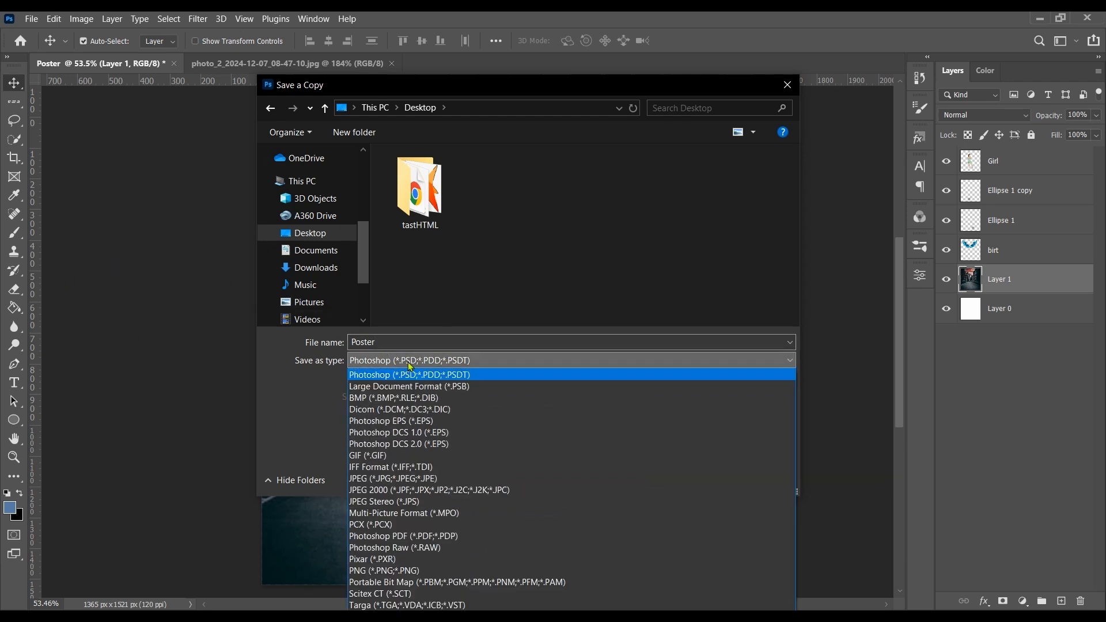
click(390, 372)
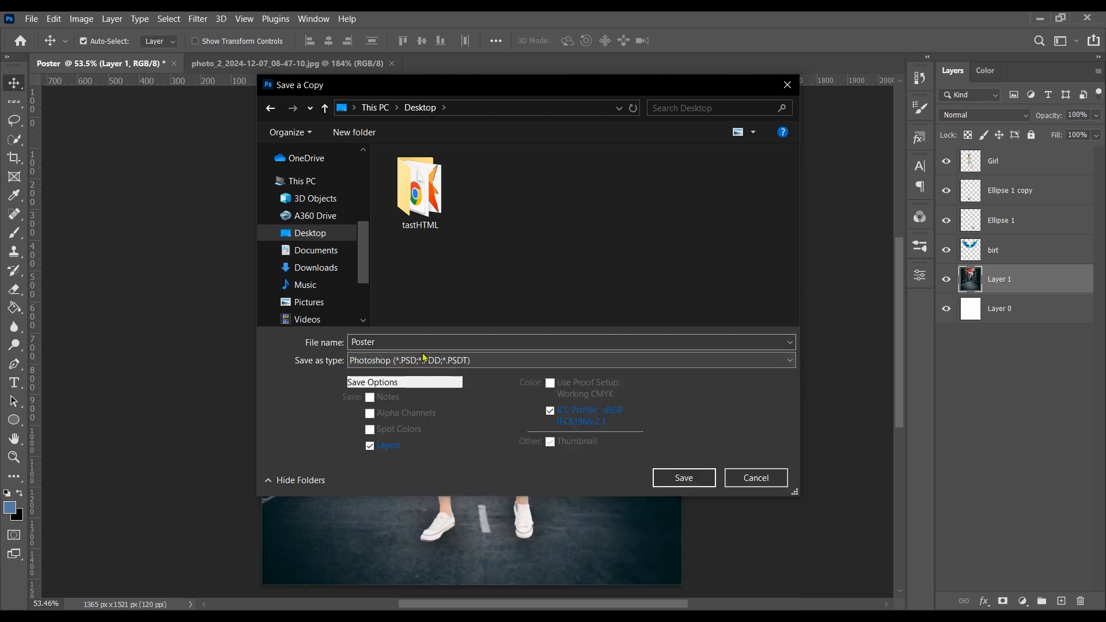
click(443, 360)
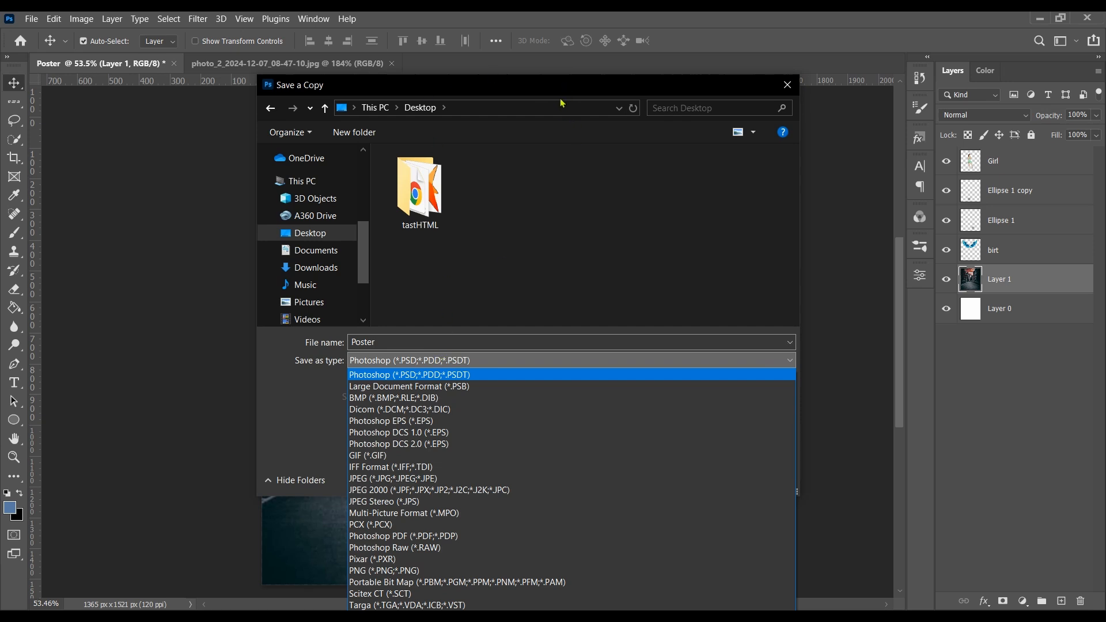
click(467, 347)
Step: Set the copy's file format to JPEG and save it under the name Poster
drag(505, 88, 506, 52)
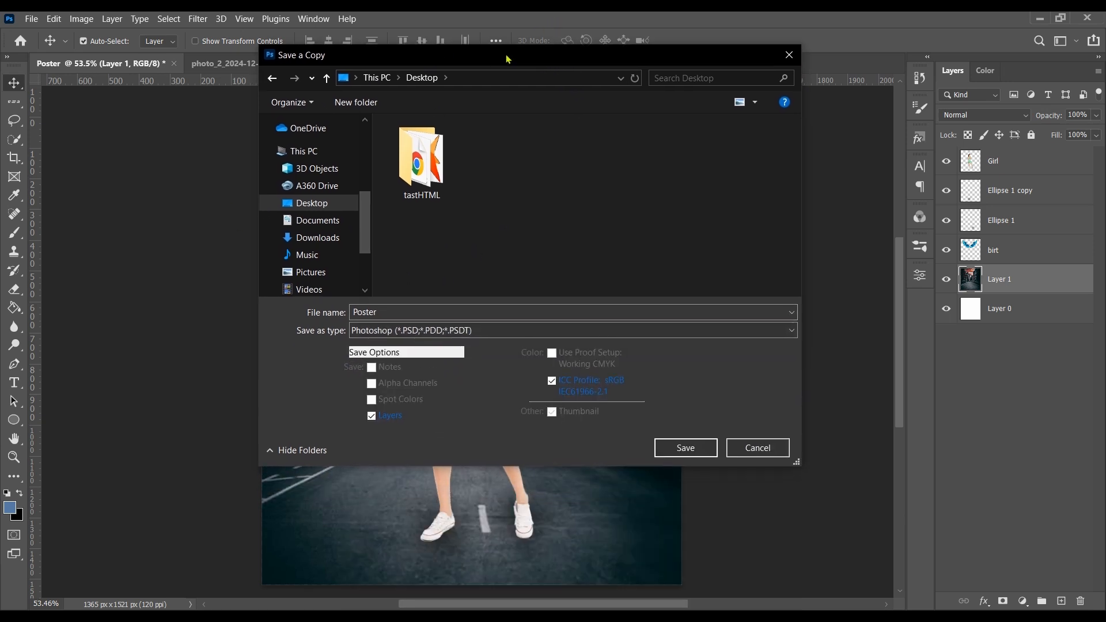
click(507, 326)
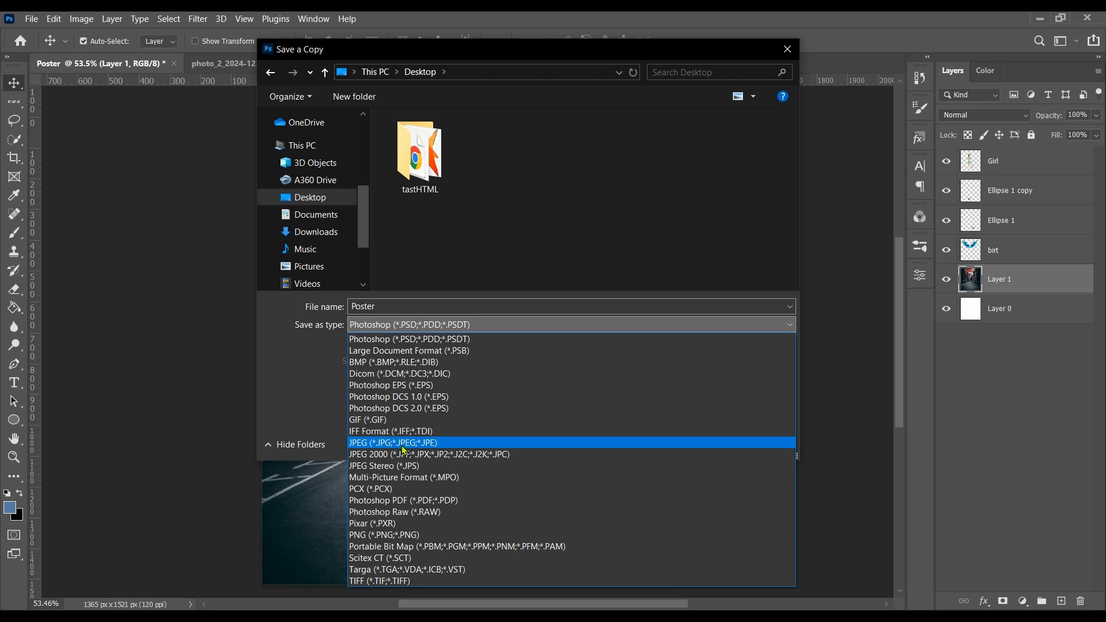
click(461, 443)
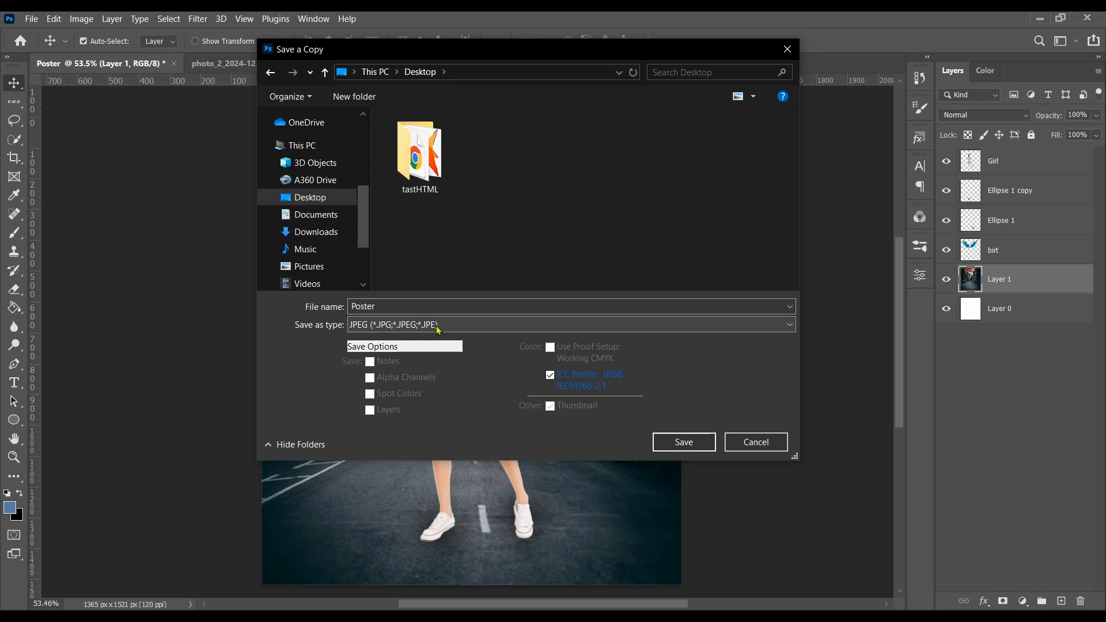
click(677, 442)
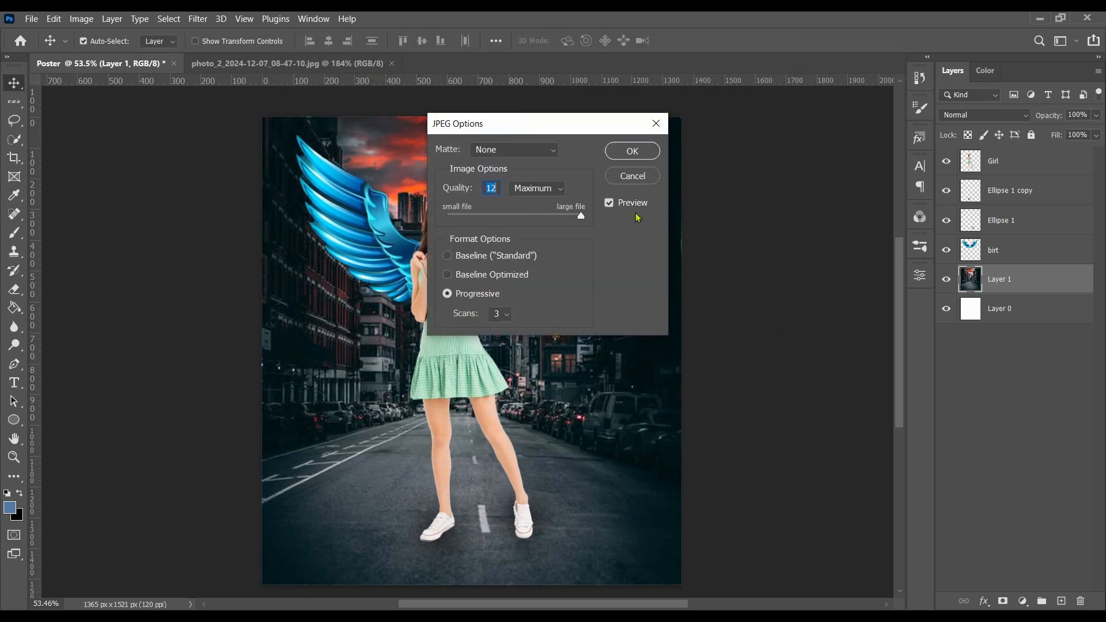
Step: Set the JPEG quality to 12 (Maximum) and confirm the export options
drag(539, 127, 474, 161)
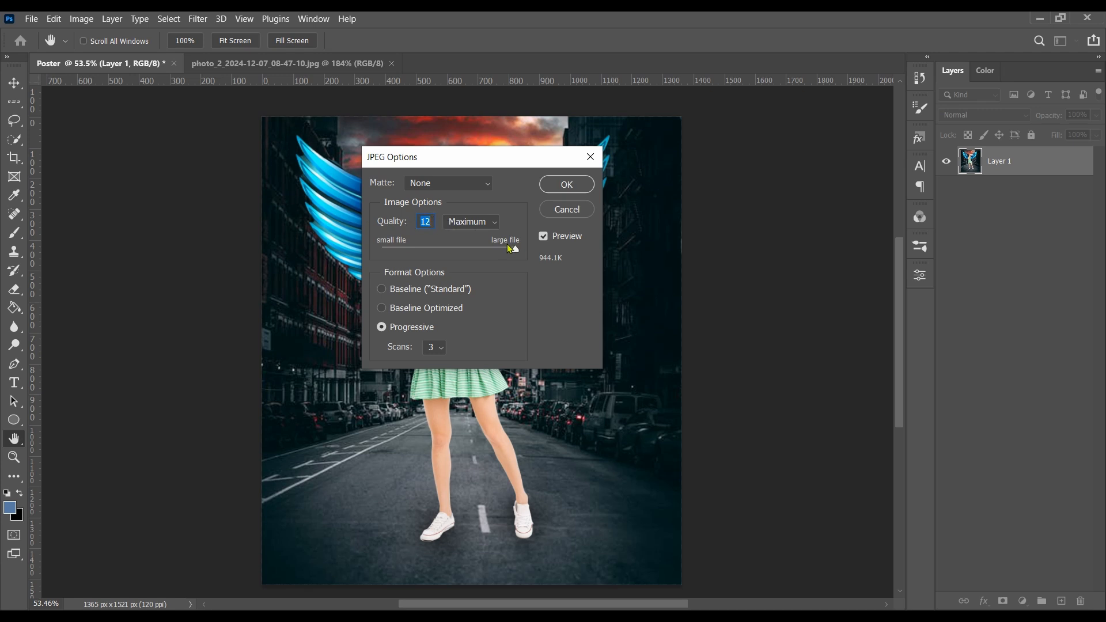
drag(515, 249, 467, 250)
drag(464, 250, 353, 257)
text(12)
drag(537, 158, 487, 245)
click(521, 271)
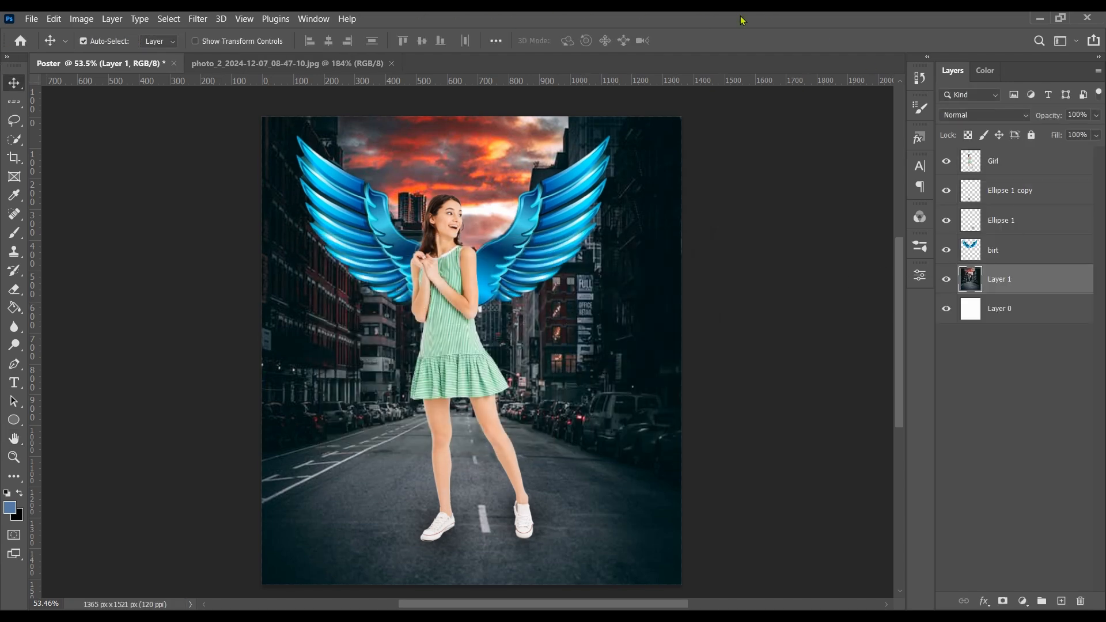
Step: Switch to the Windows desktop, open the exported Poster.jpg in Photos, examine it up close and as a whole, and close it
click(1040, 21)
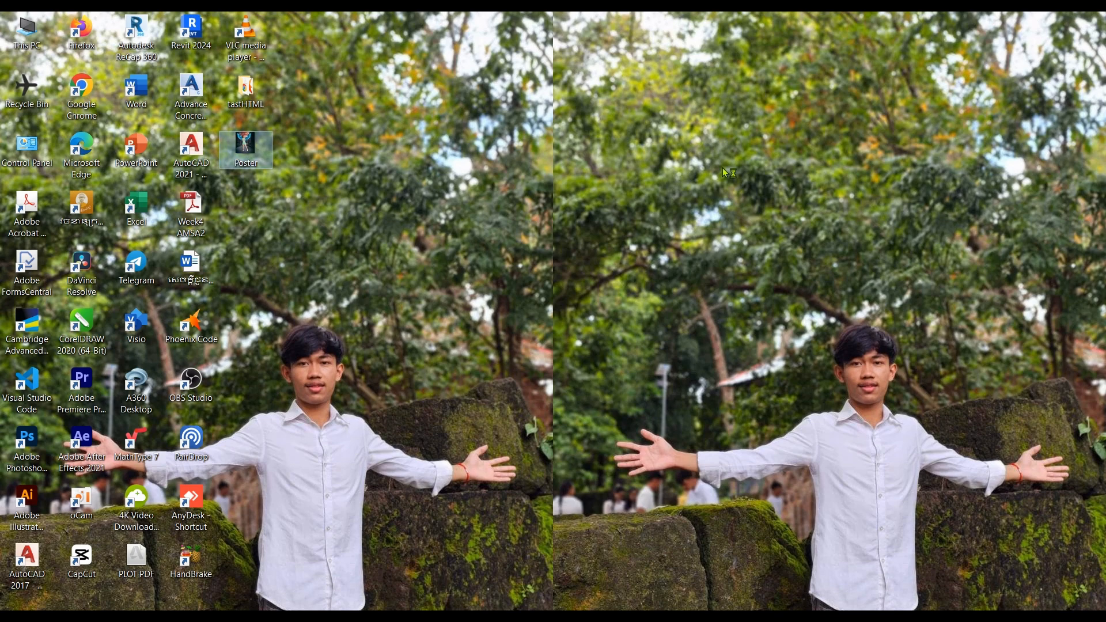
scroll(483, 213, up, 3)
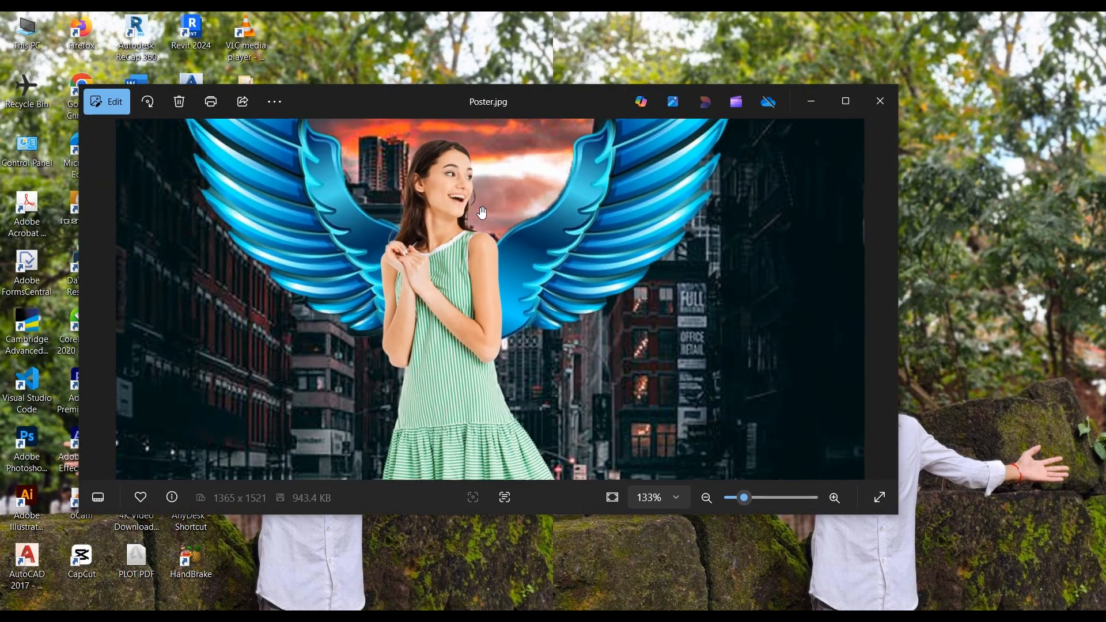
scroll(483, 213, up, 2)
scroll(392, 184, down, 5)
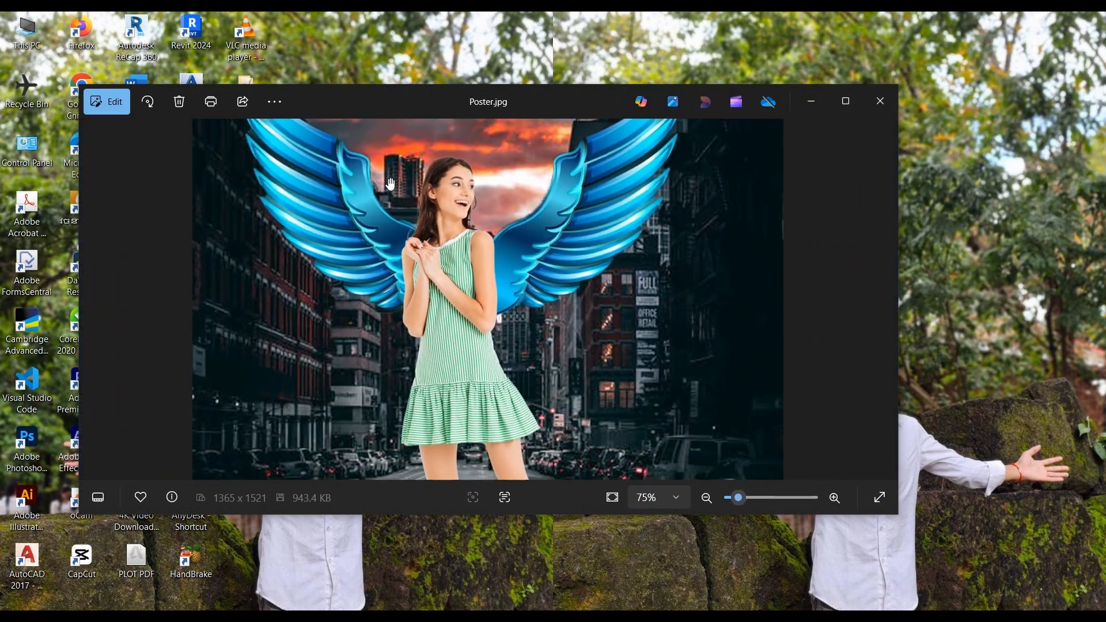
scroll(391, 185, up, 6)
scroll(482, 195, down, 3)
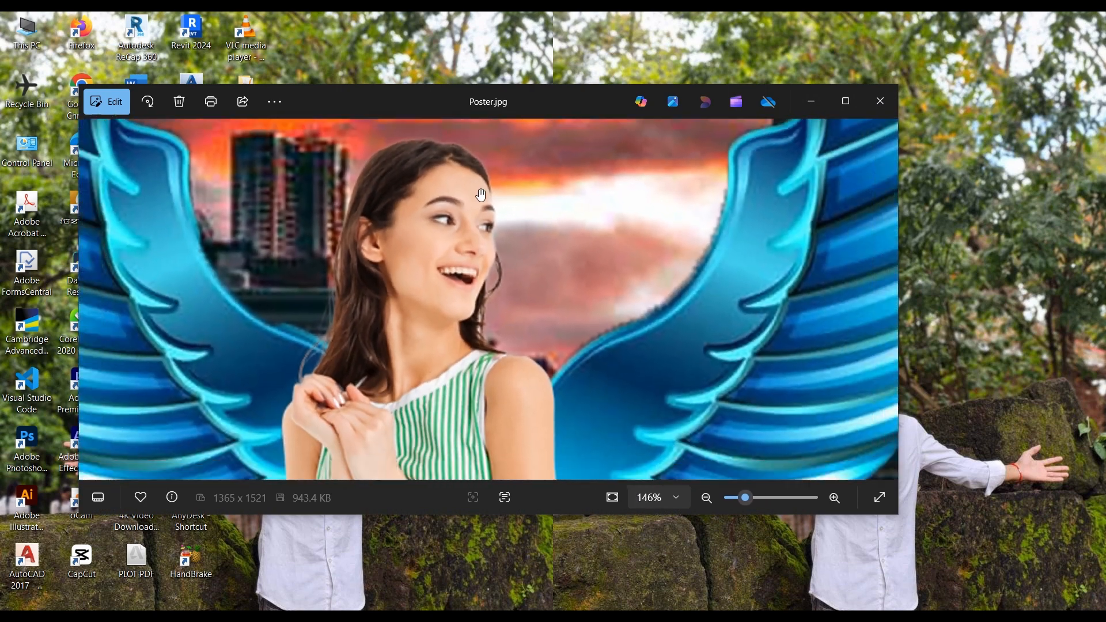
scroll(482, 195, down, 4)
click(880, 101)
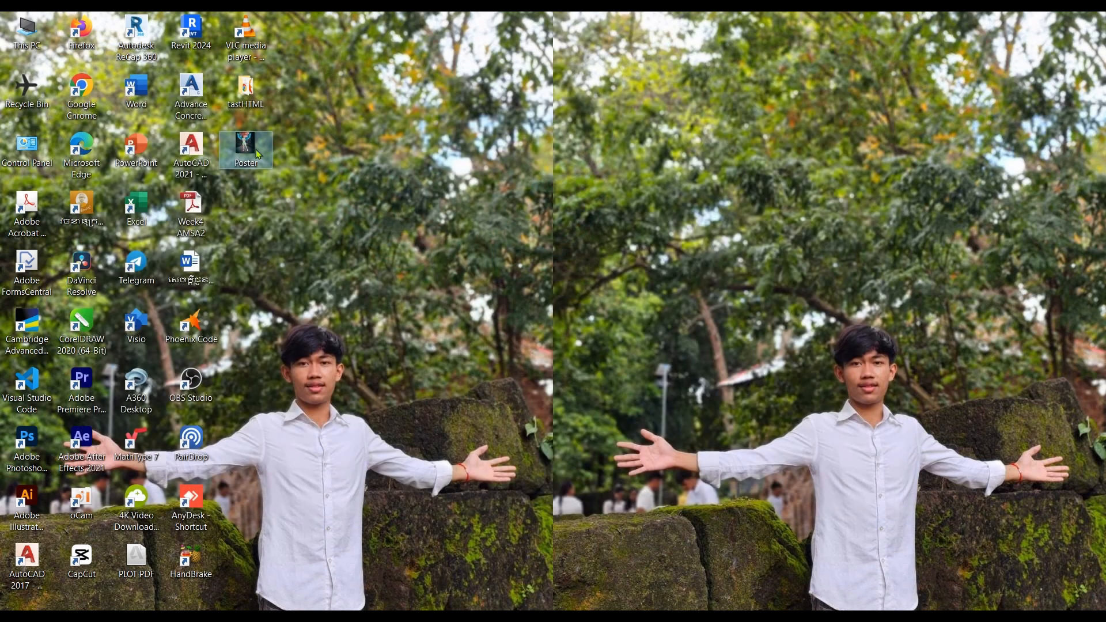
Step: Check the file size of the exported Poster image in its file properties, and close them
key(shift+F10)
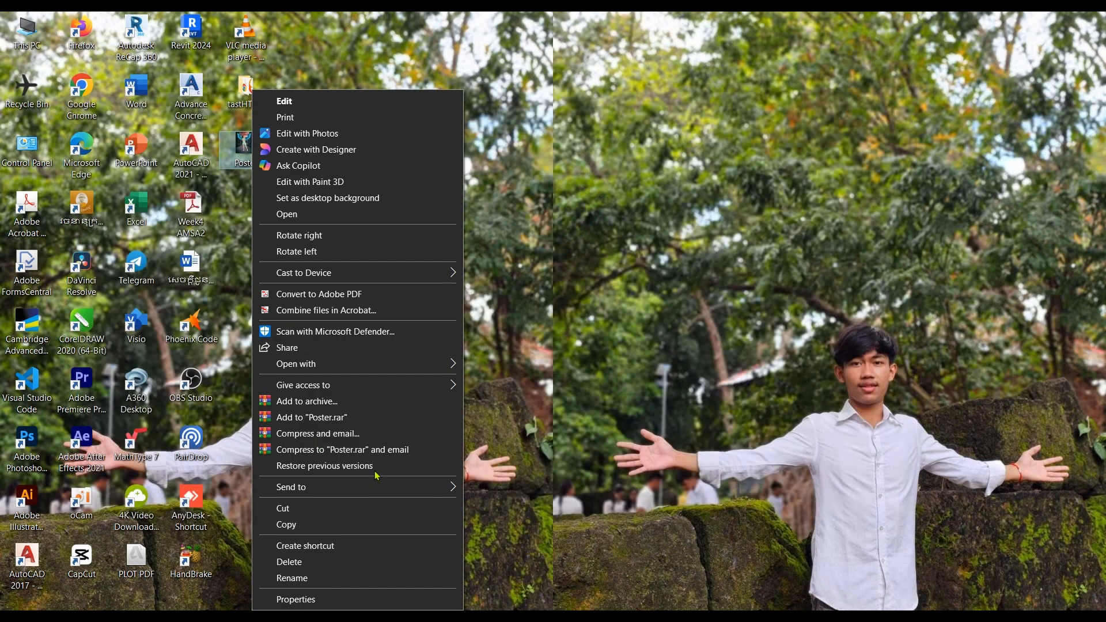
click(349, 600)
drag(331, 311, 358, 310)
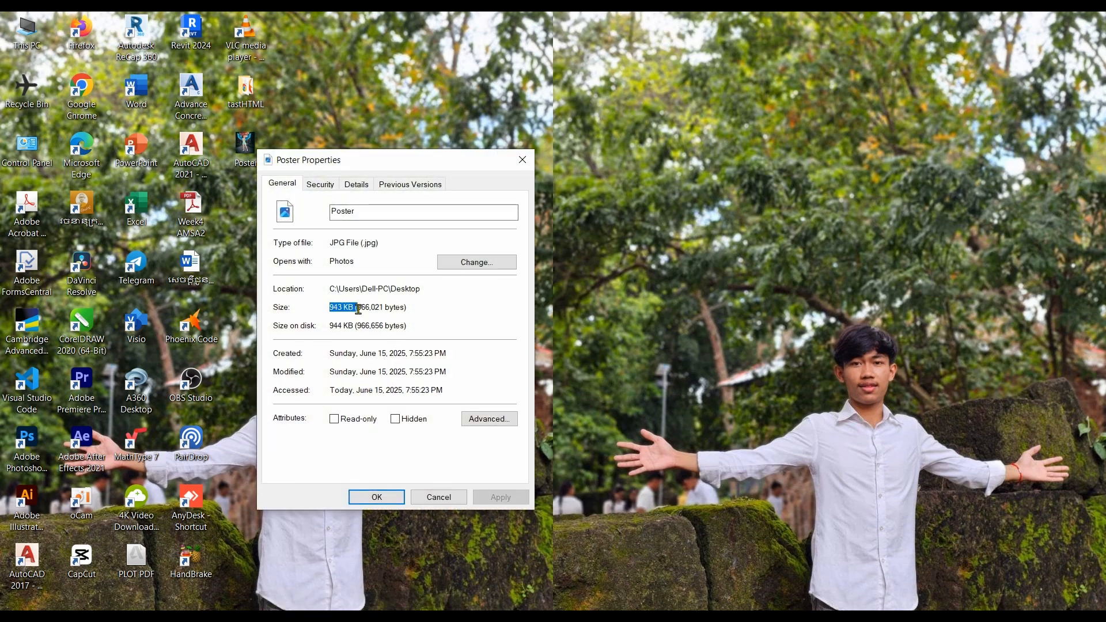
click(332, 306)
drag(423, 306, 335, 300)
drag(402, 309, 331, 315)
click(402, 316)
drag(333, 305, 415, 317)
click(444, 307)
click(376, 498)
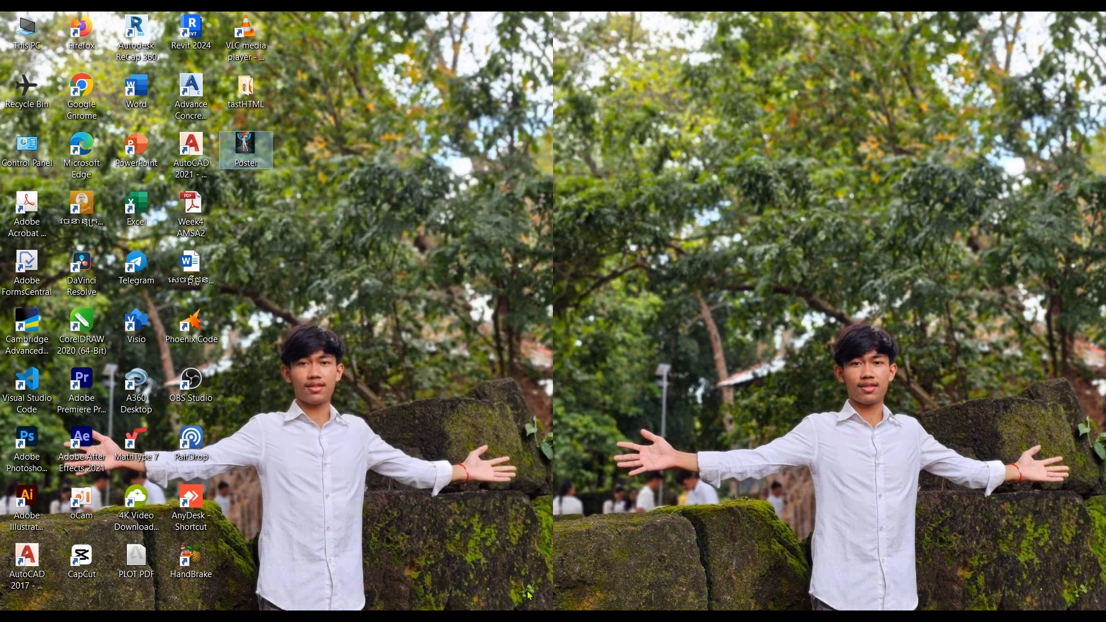